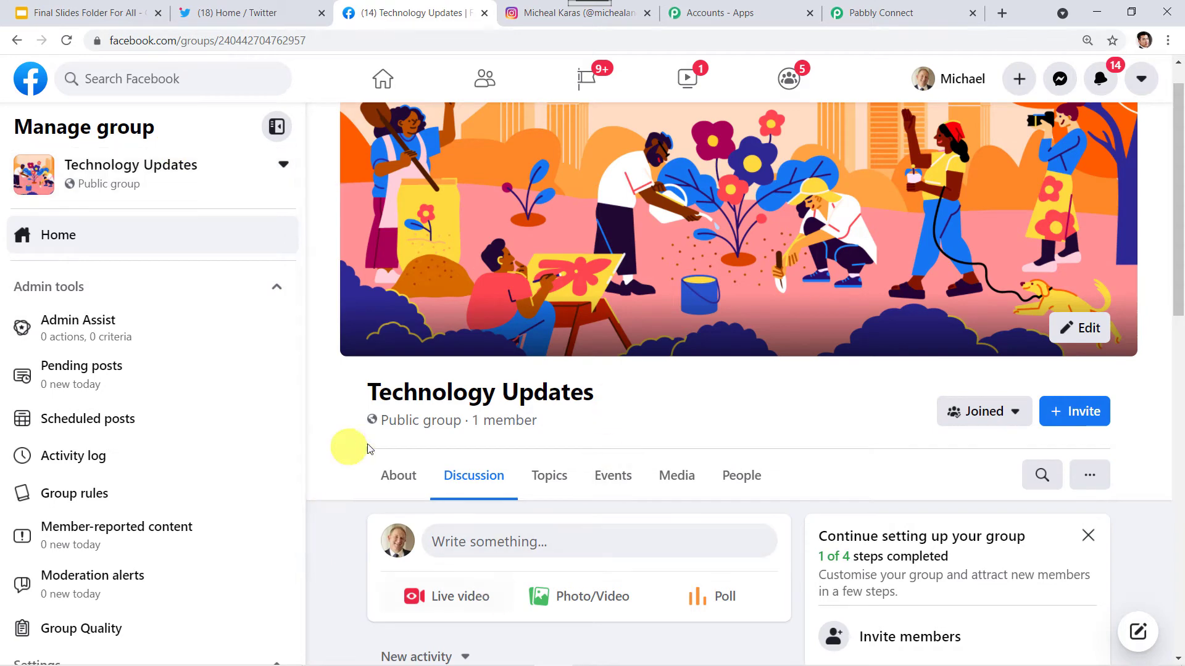
Look over the Instagram profile, the Twitter home feed and the existing posts in the Technology Updates Facebook group
click(541, 13)
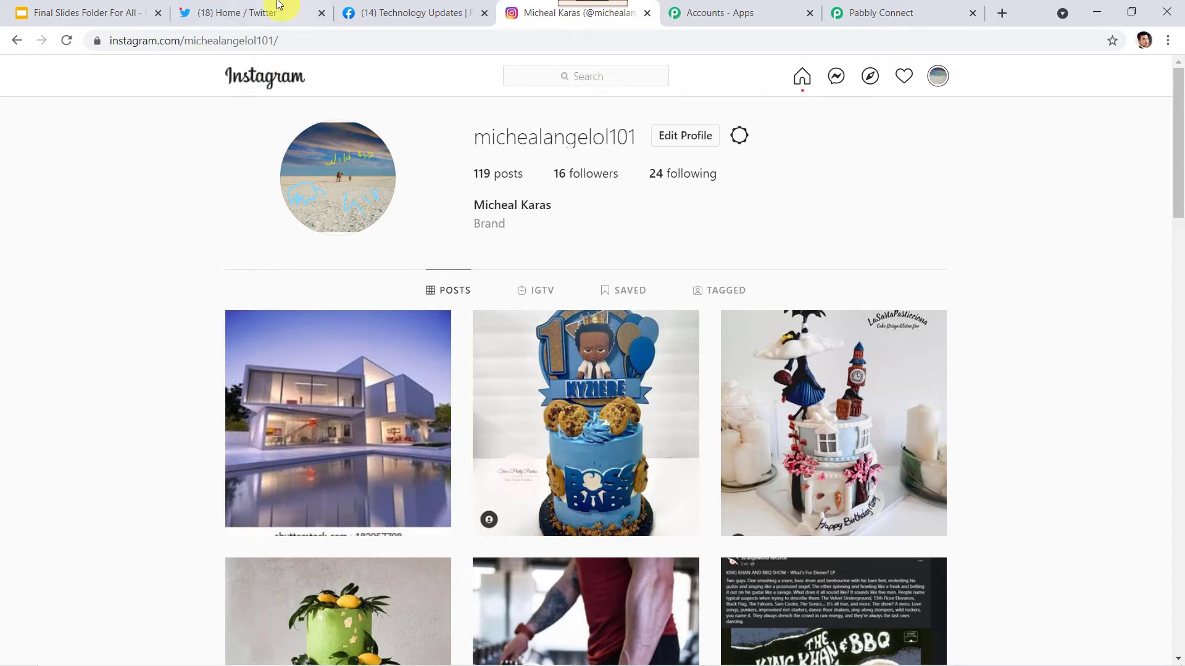
click(245, 13)
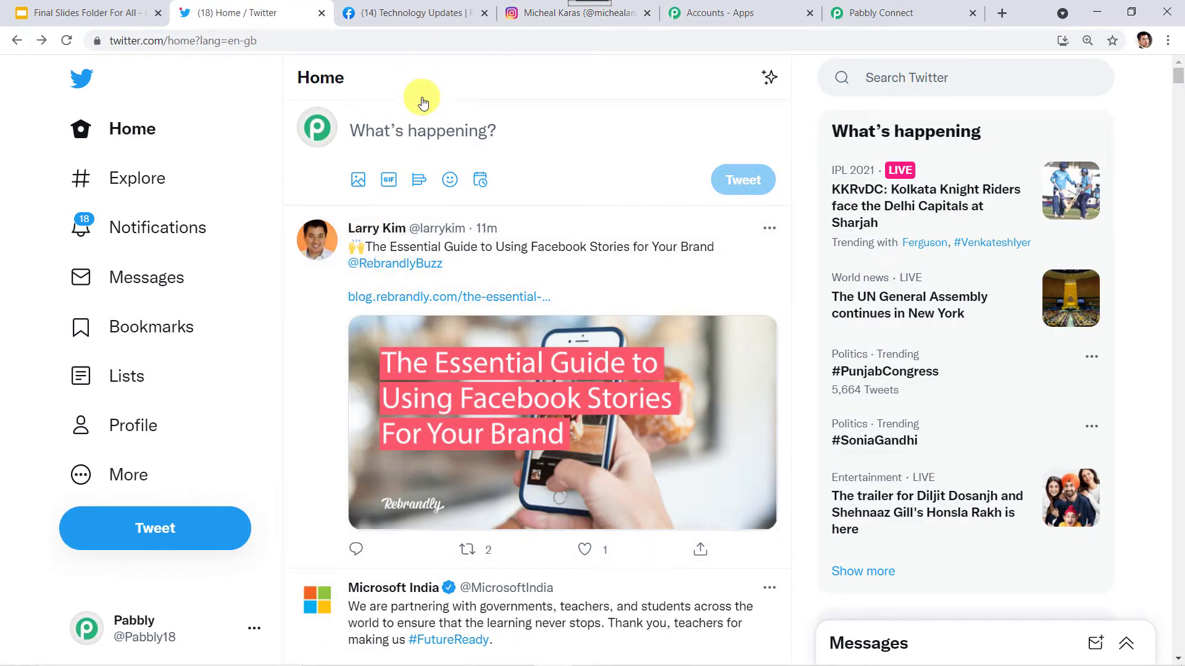
click(409, 14)
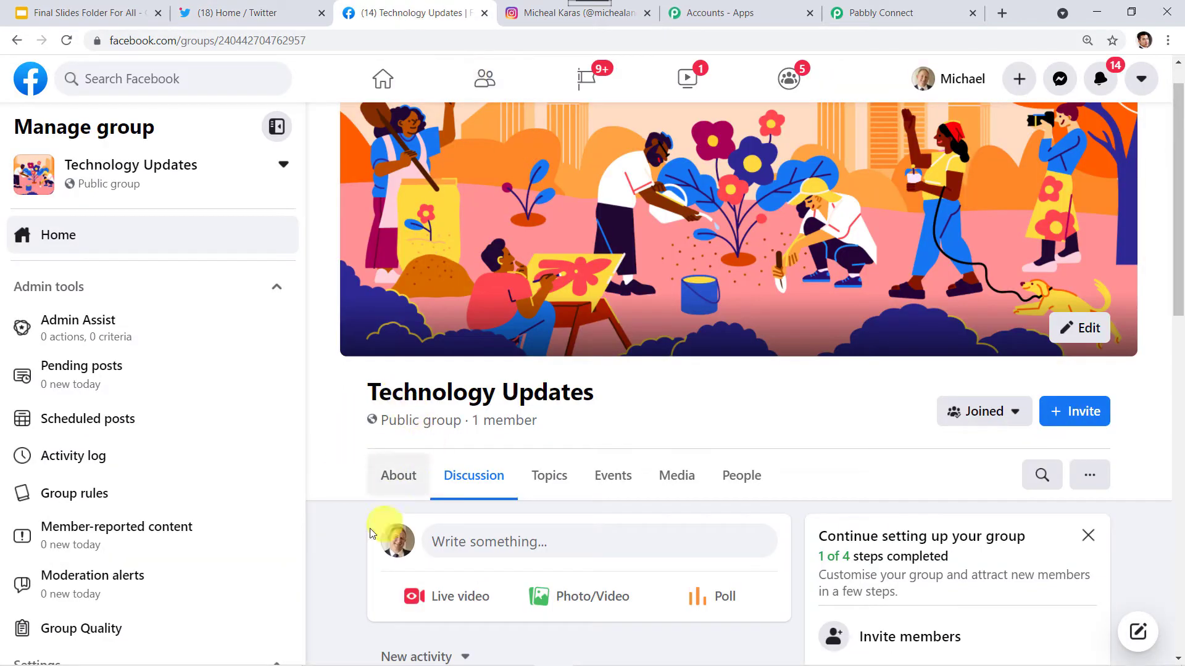
scroll(309, 490, down, 3)
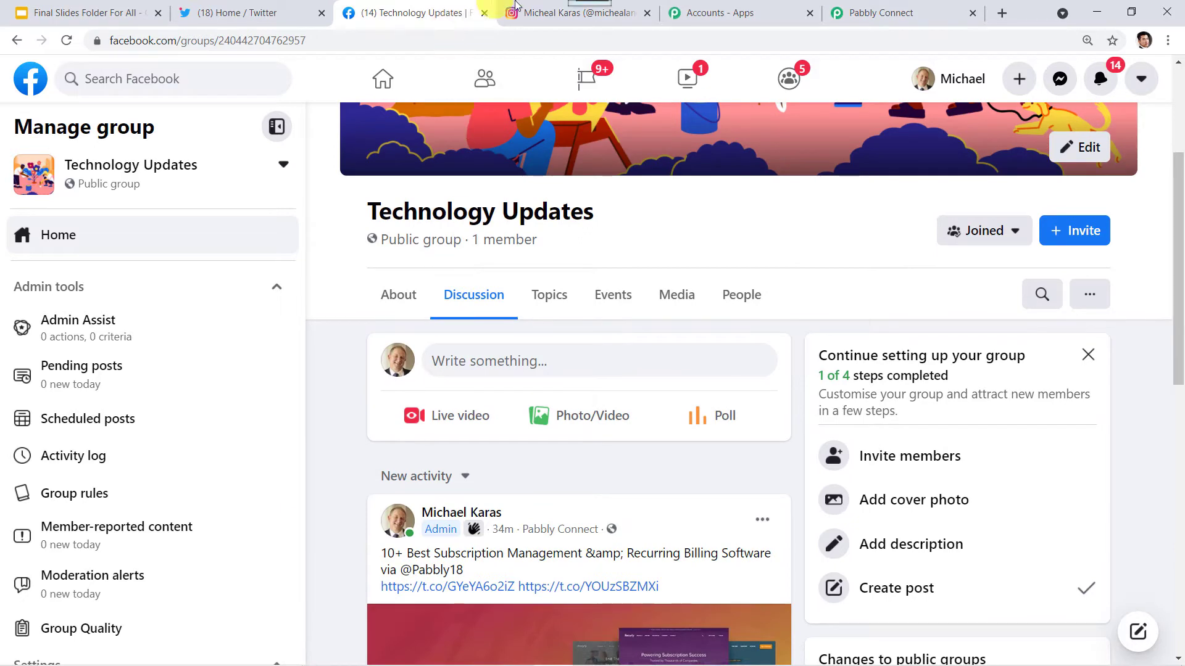
click(555, 13)
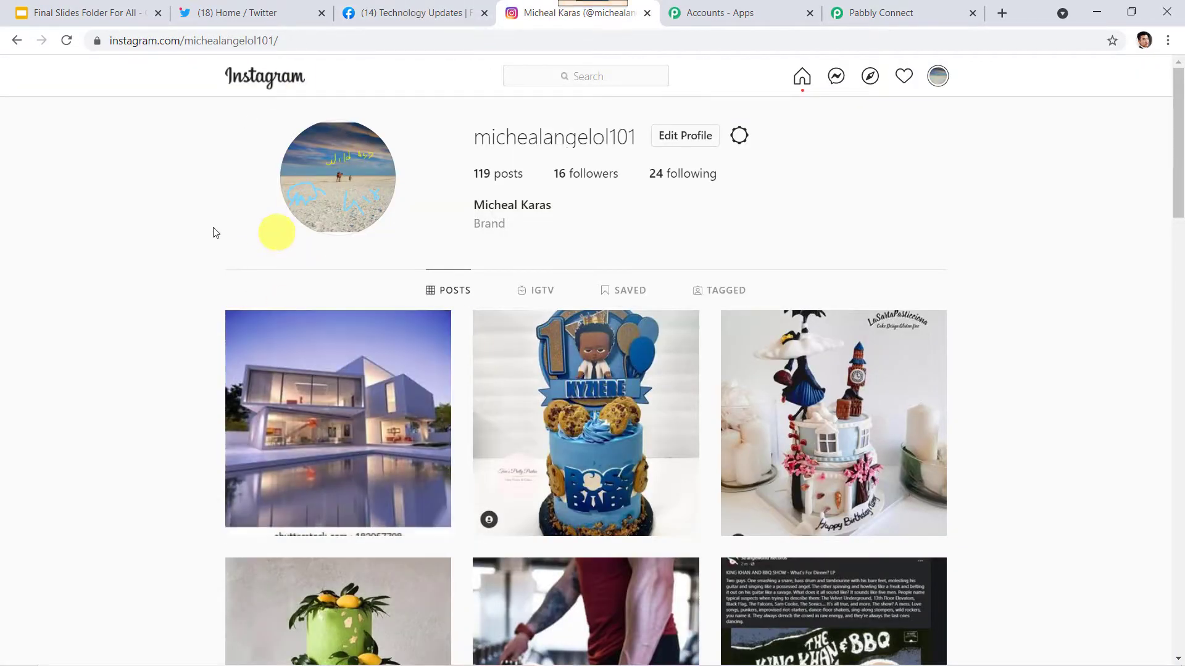
Switch to Twitter and draft a tweet reading "Mobile devices are increasingly important as a platform for customers and employees to use software services."
click(256, 12)
click(168, 526)
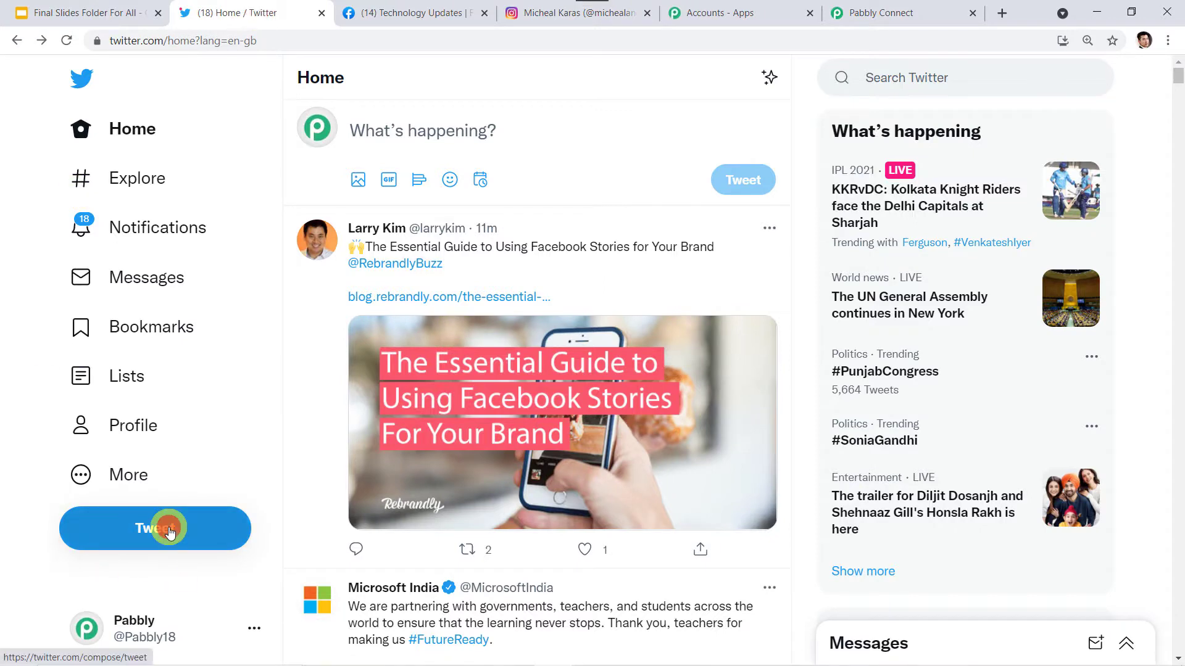
click(474, 164)
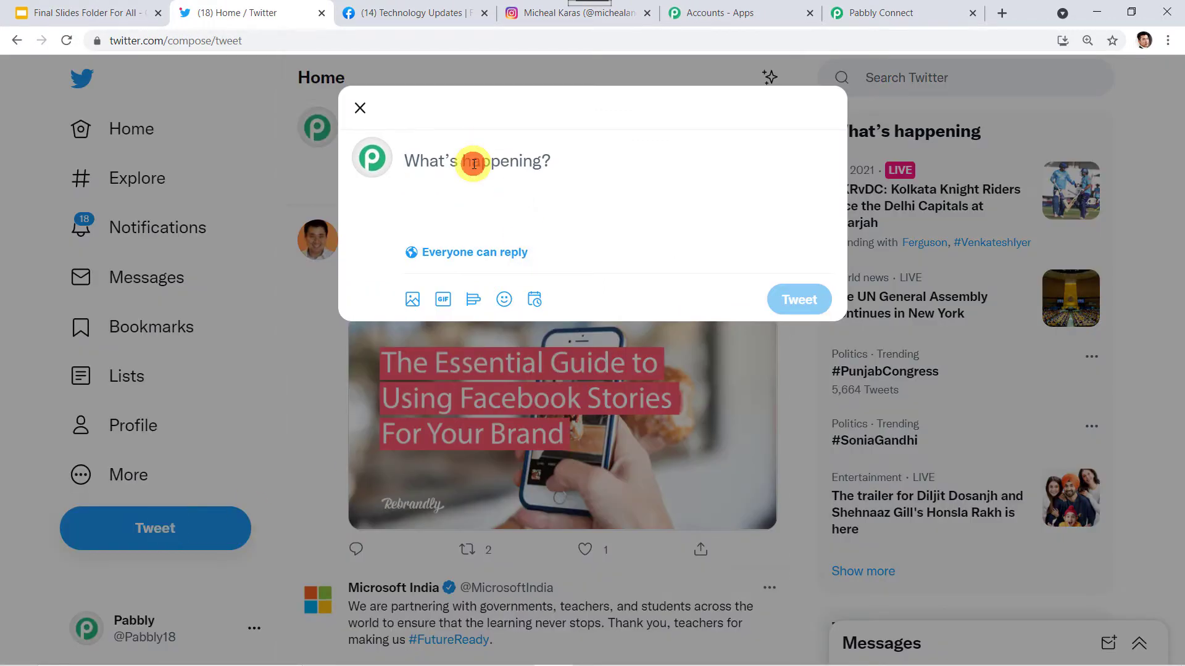
text(Mobile devices are increasingly important as a platform for customers and employees to use software services.)
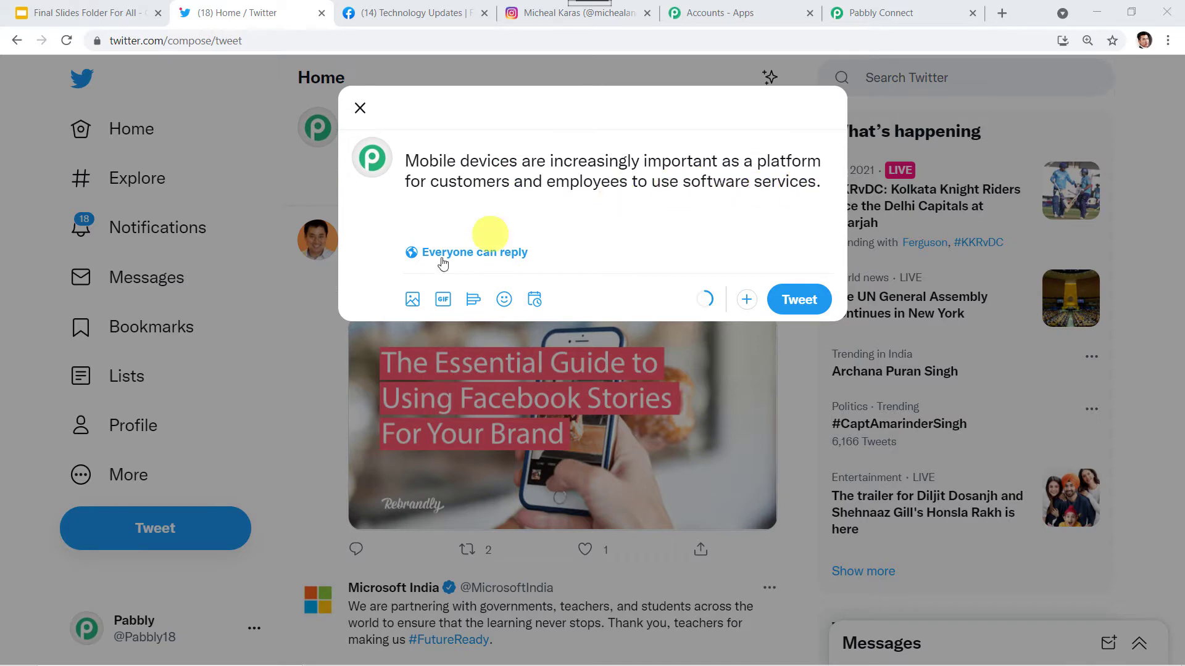
Attach the picture of stacked phones from the Downloads folder to the tweet and publish it
click(413, 300)
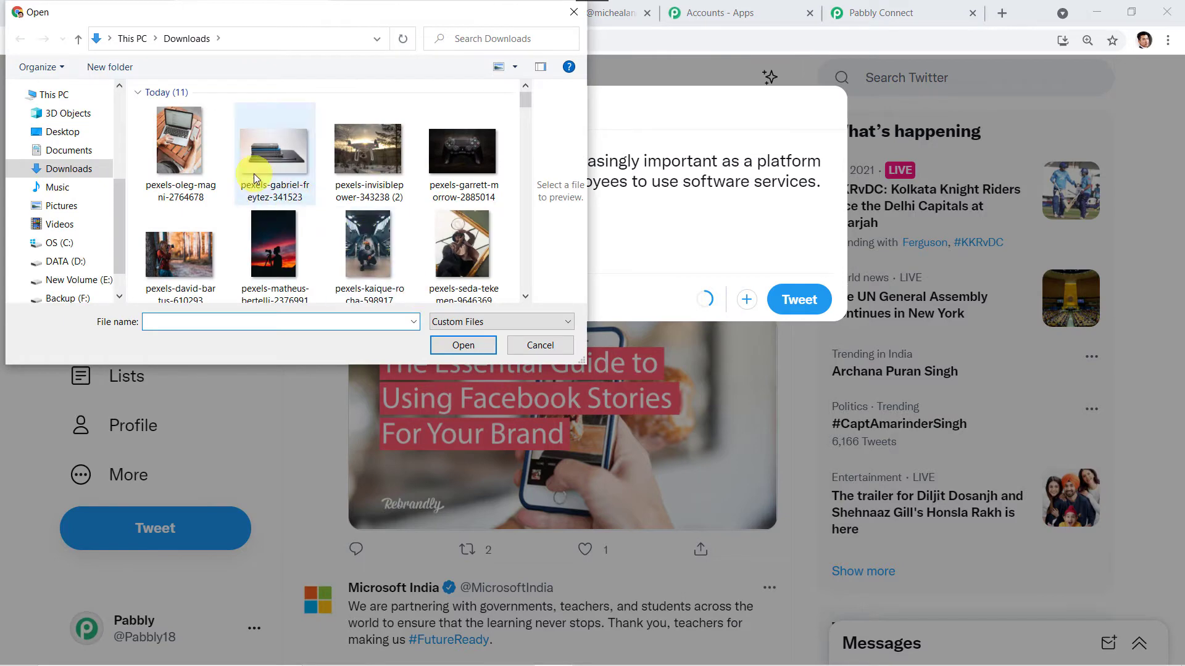
click(266, 158)
click(464, 345)
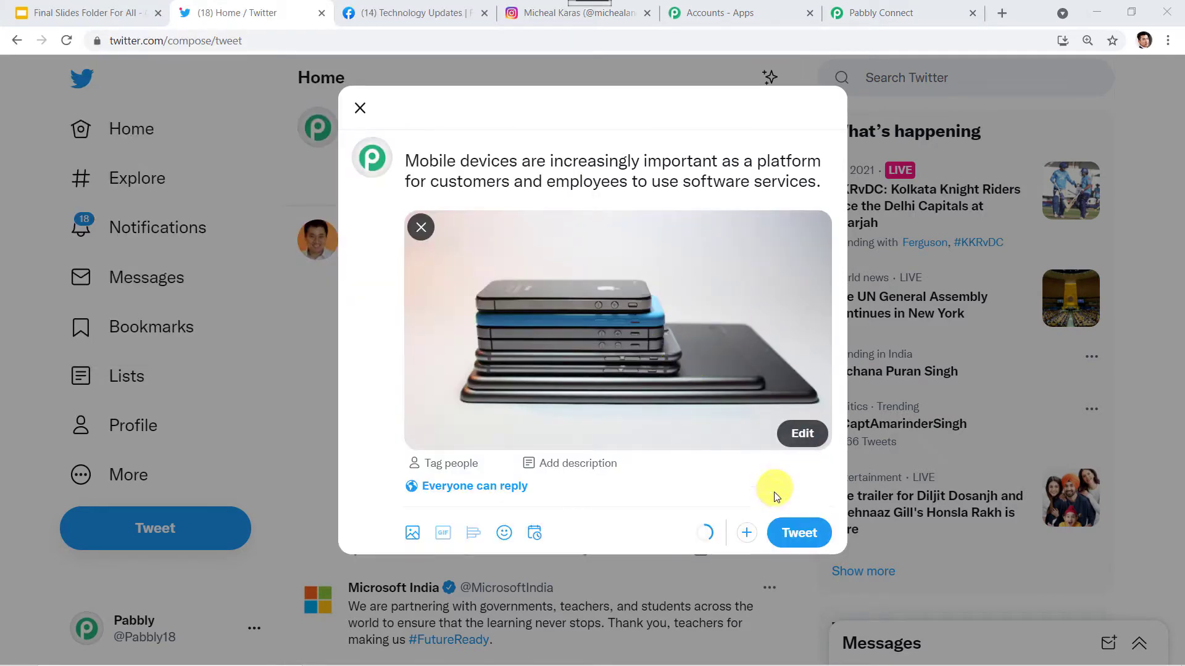
click(796, 535)
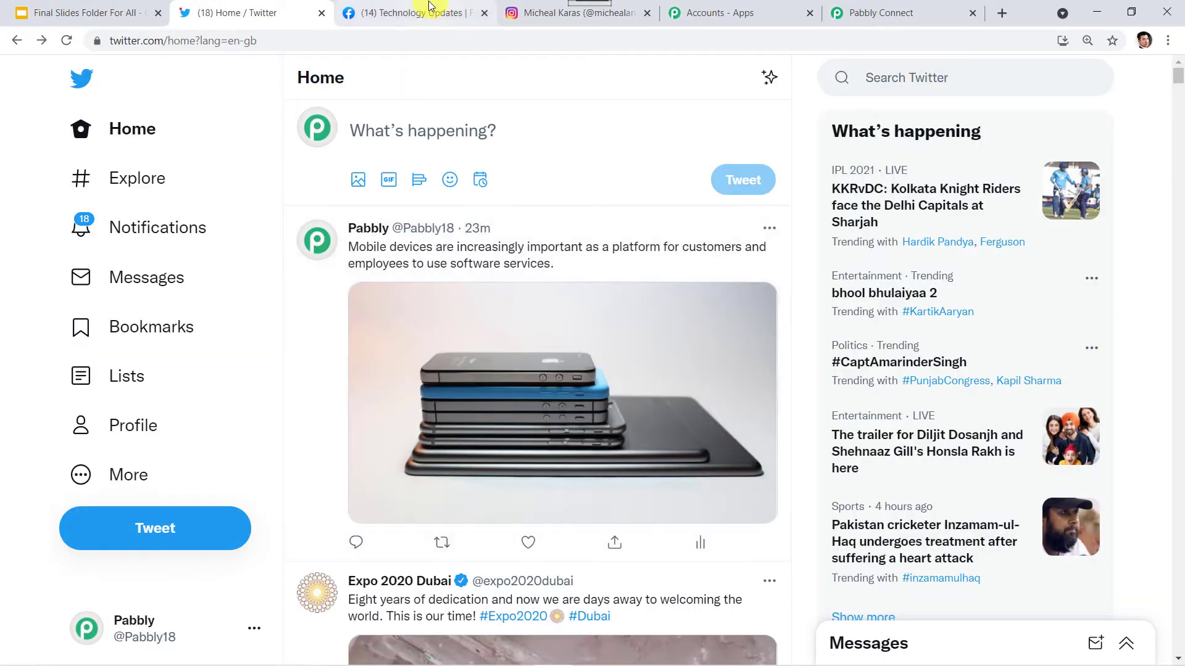
Check the Technology Updates Facebook group for the shared tweet, and open the newest post on the Instagram profile
click(428, 12)
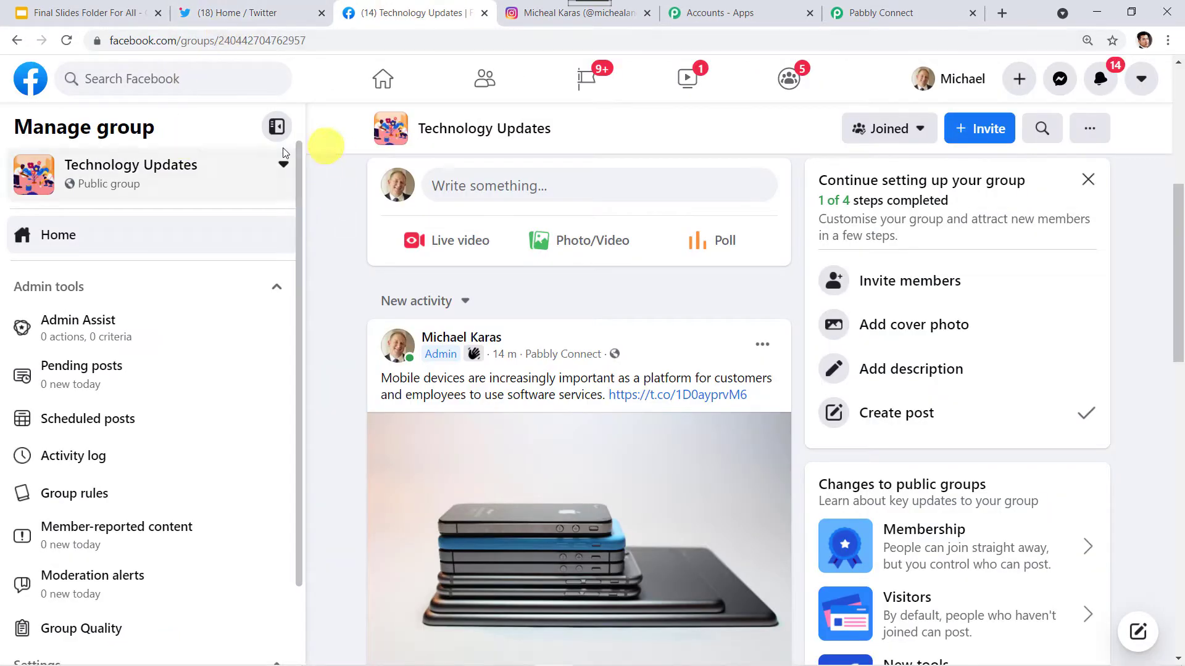
scroll(347, 376, down, 3)
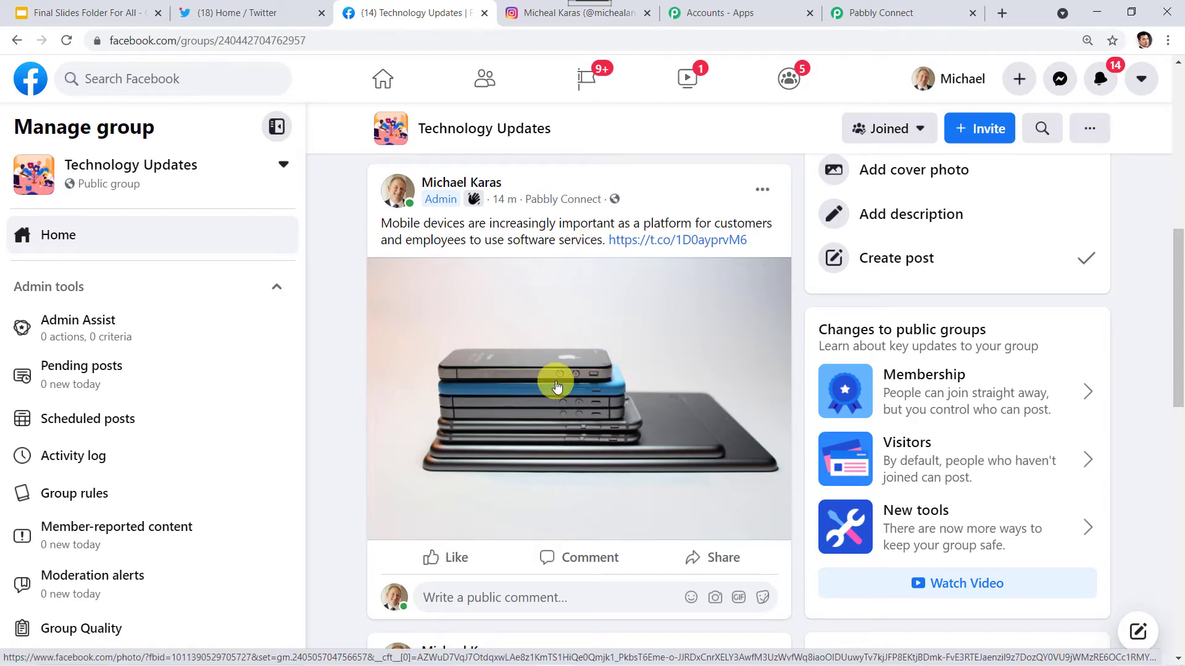
click(539, 11)
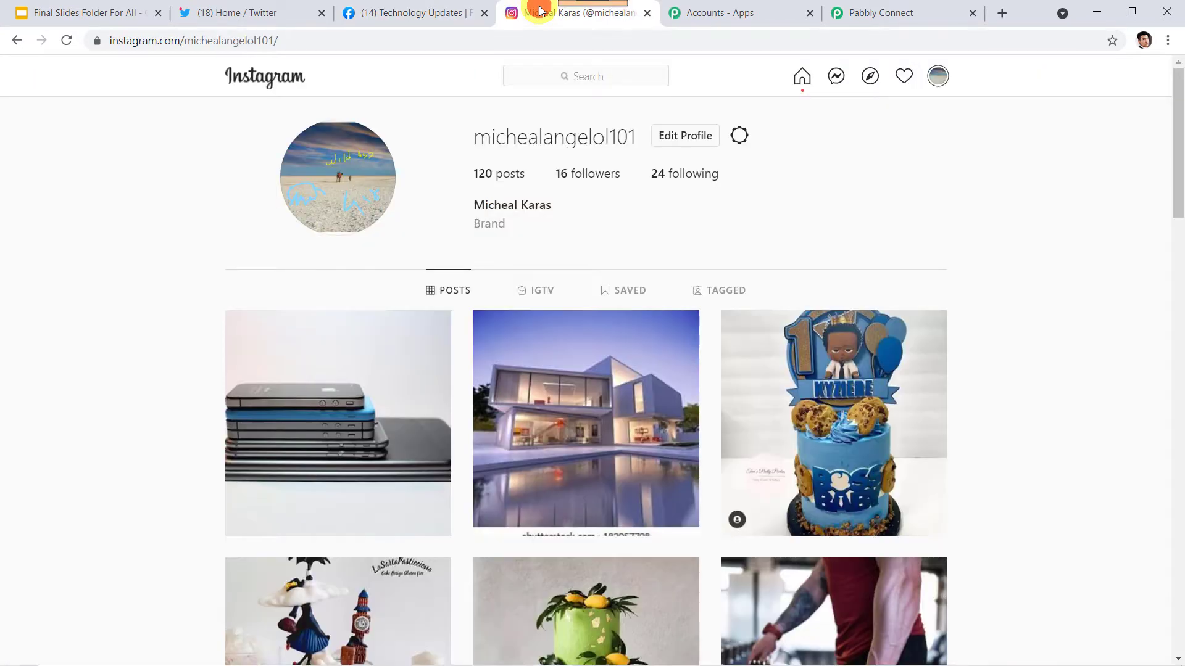
scroll(203, 405, down, 1)
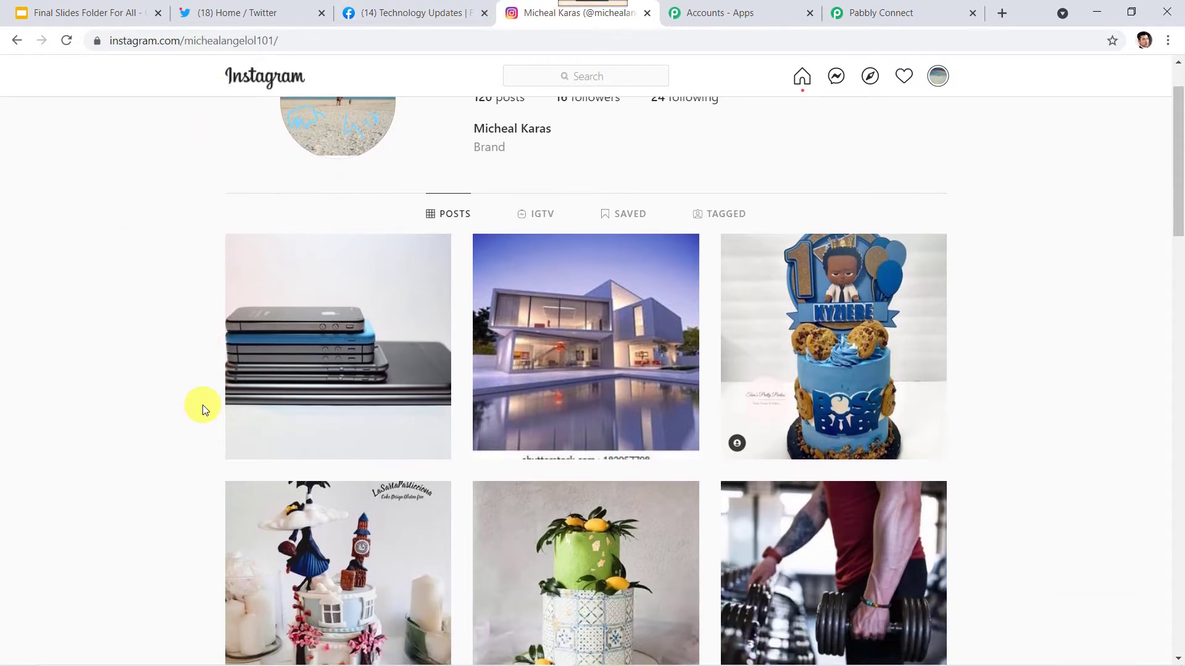
click(309, 364)
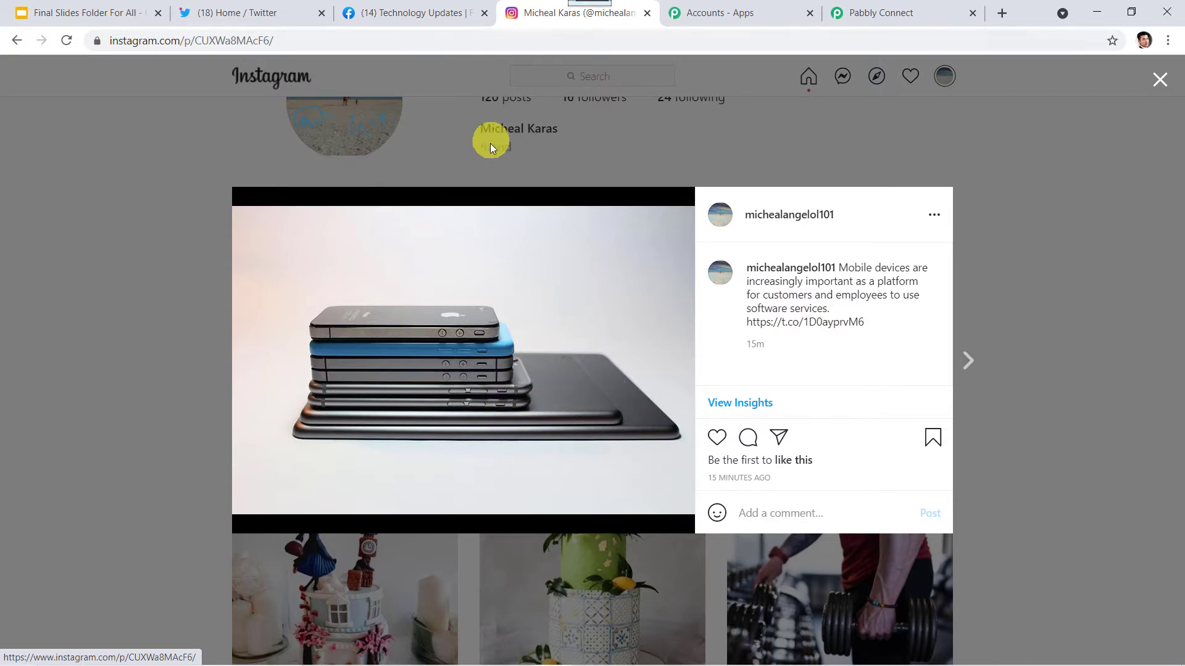
Compare the original tweet with its copies in the Facebook group and on Instagram
click(259, 18)
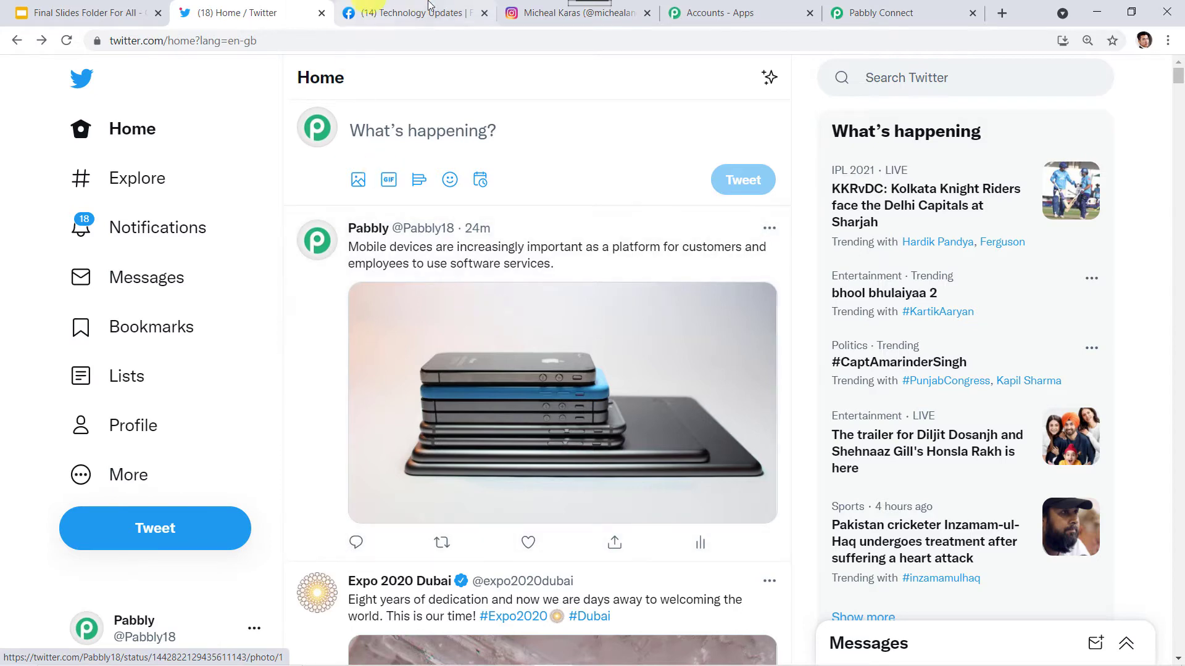
click(451, 15)
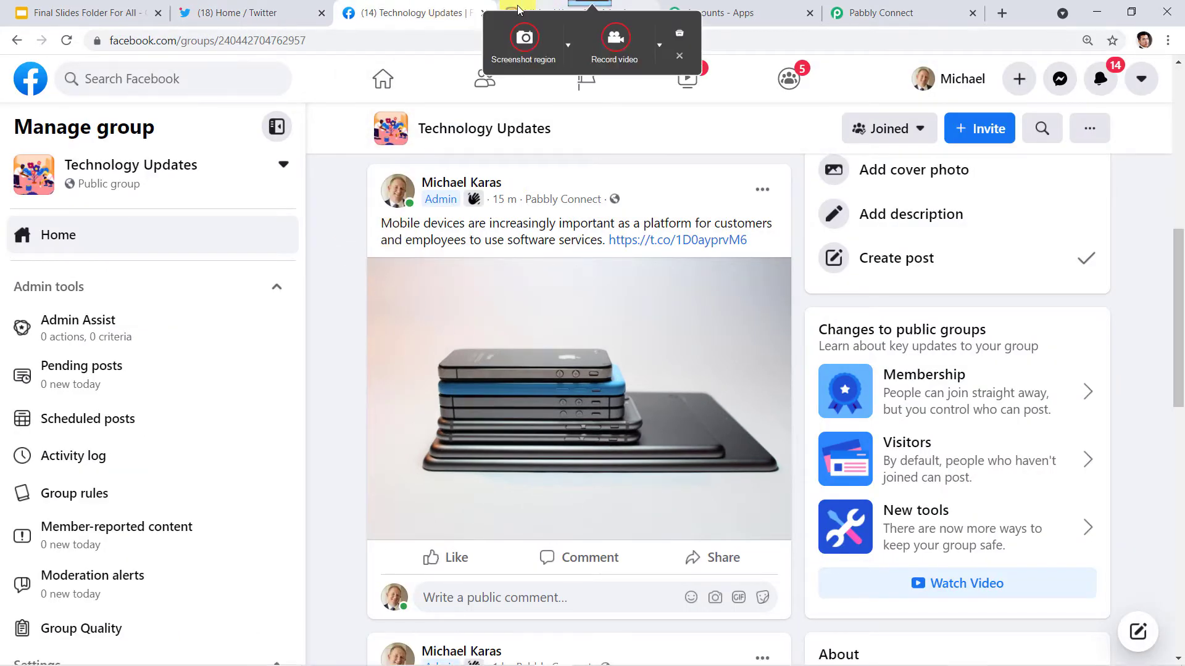
click(518, 9)
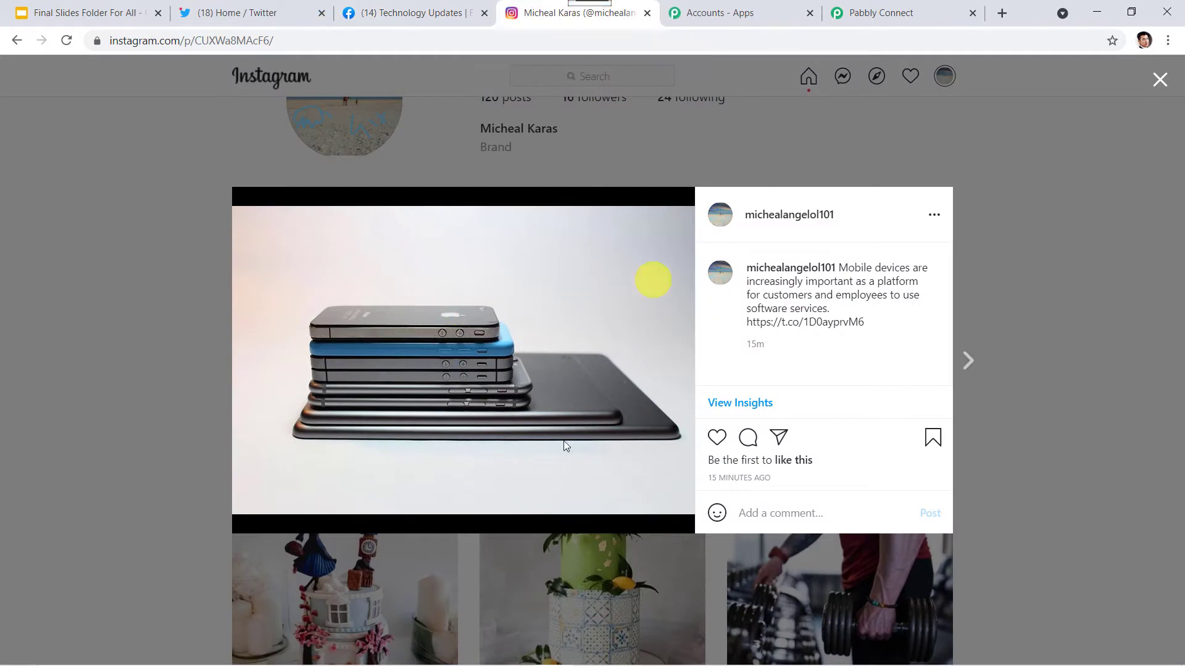
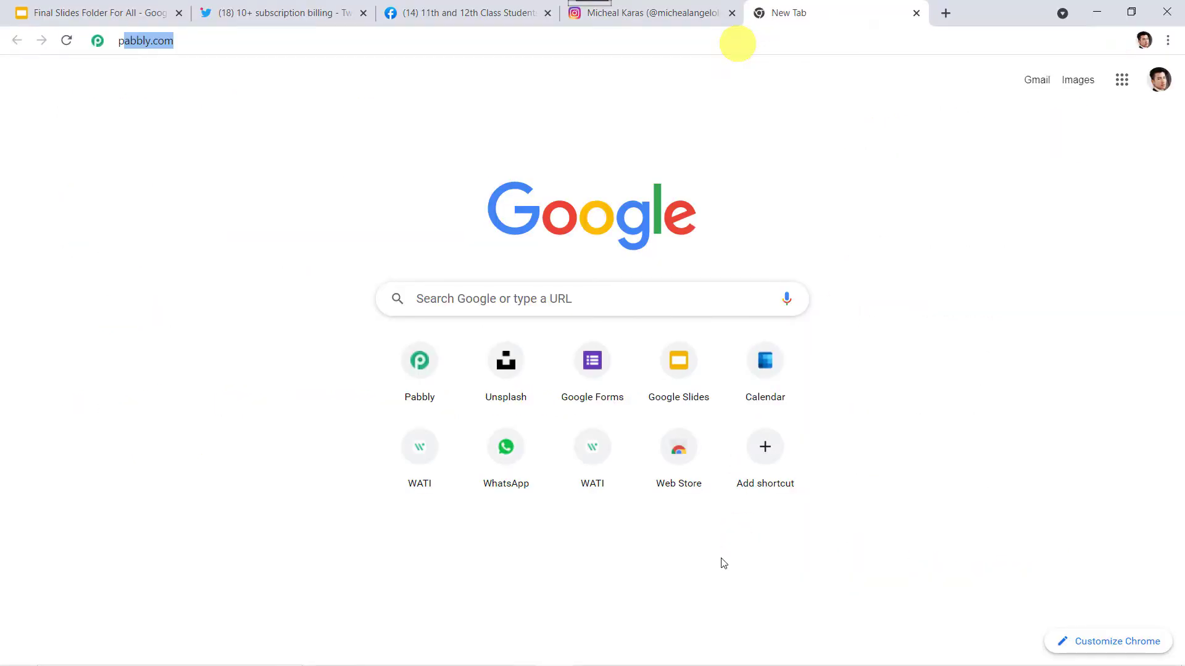
Go to pabbly.com and open the product page for Connect
text(pabb)
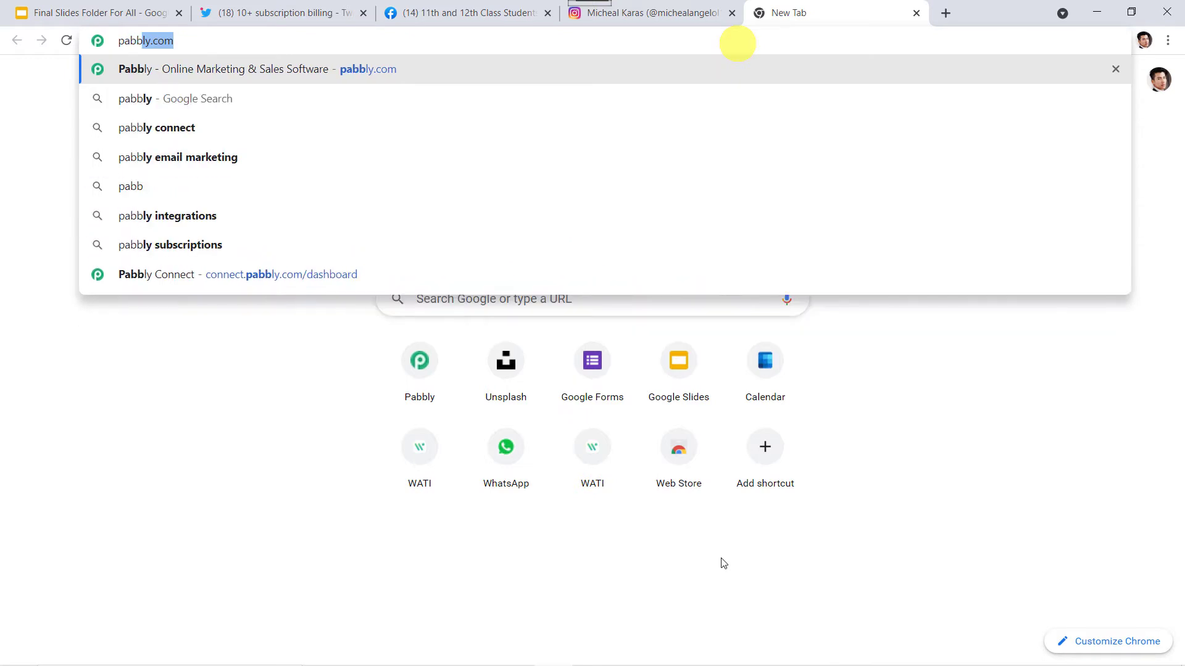
key(Return)
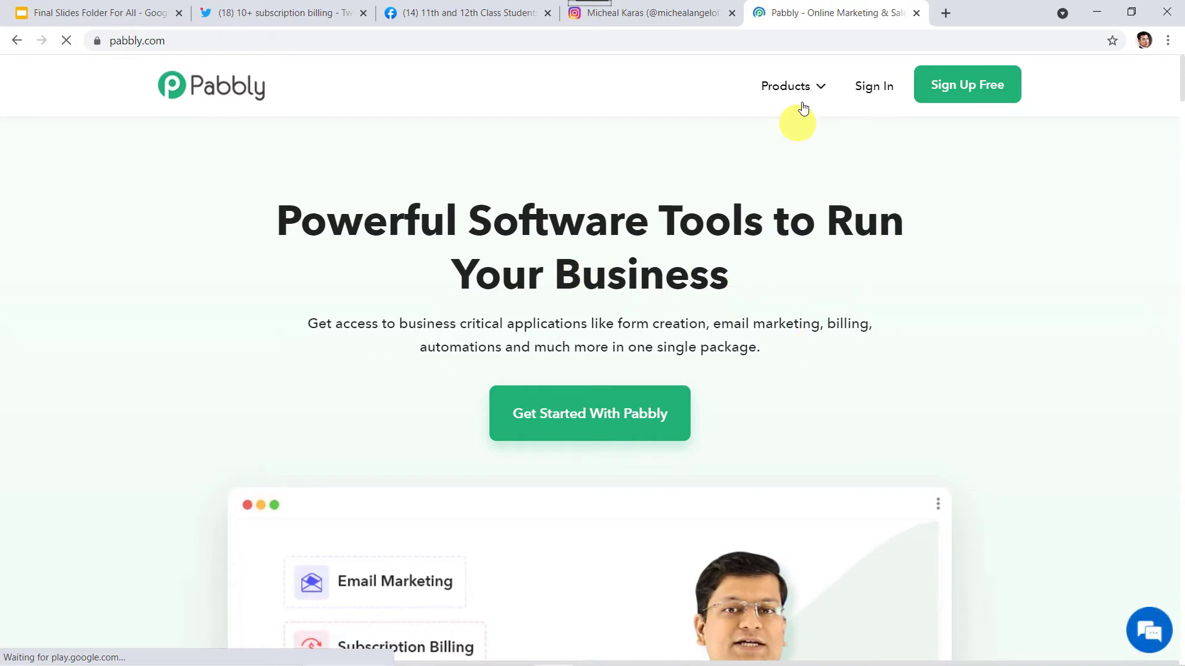
mouse_move(796, 90)
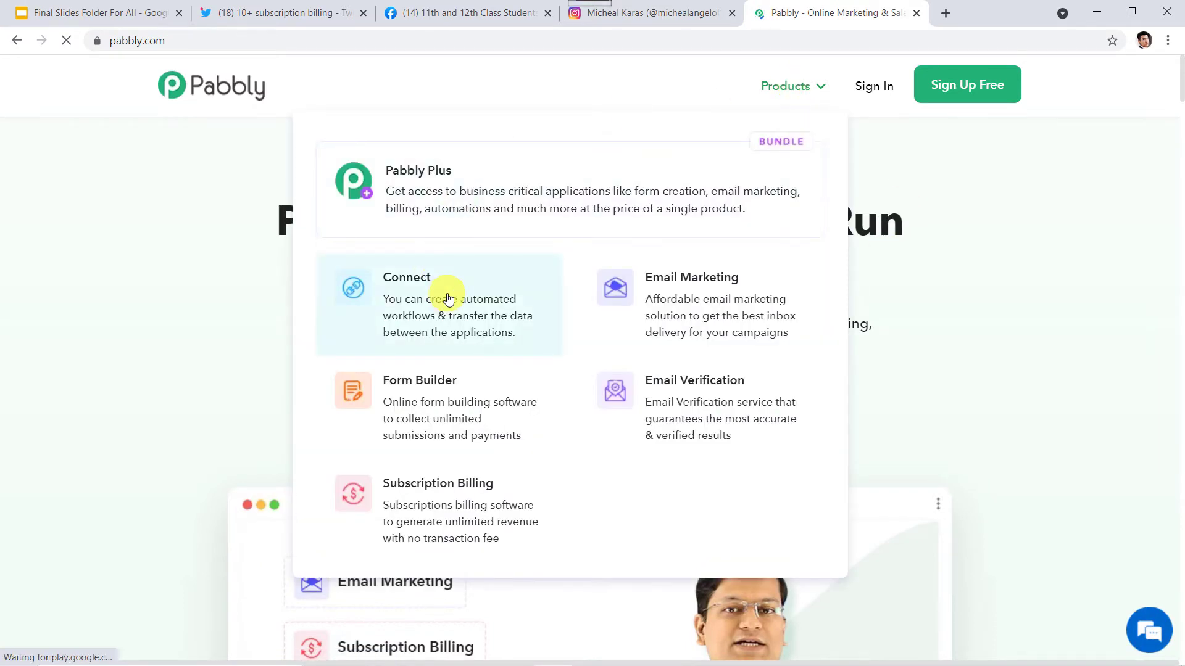
click(446, 295)
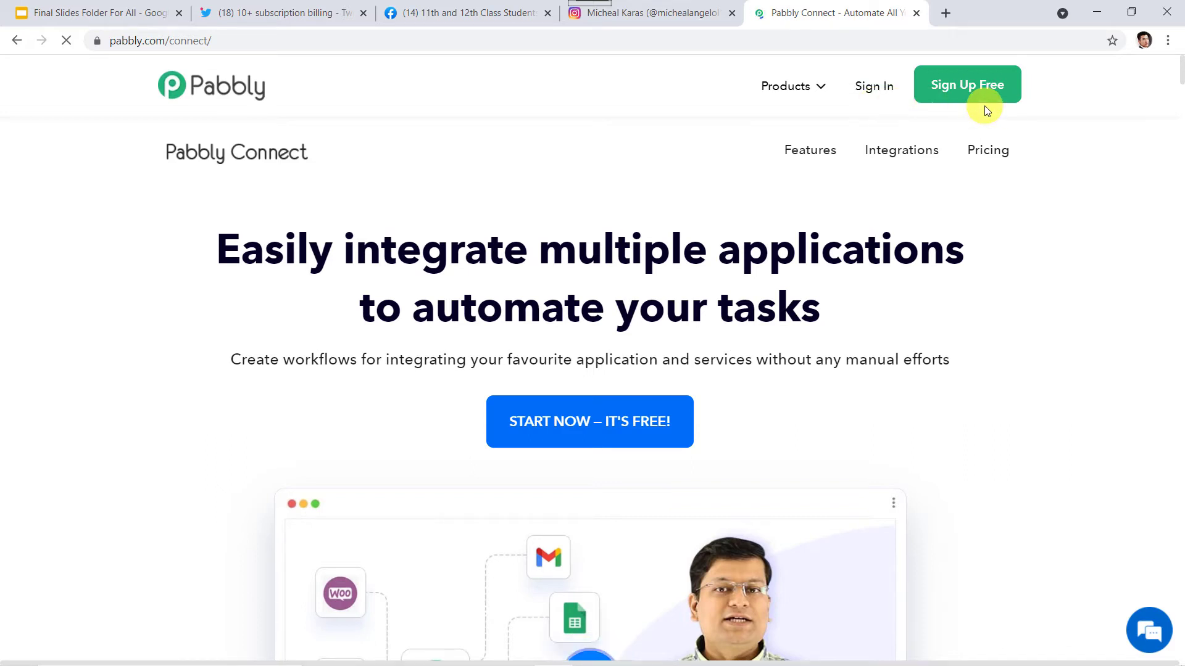
Sign in to the Pabbly account and access the Connect app
click(870, 90)
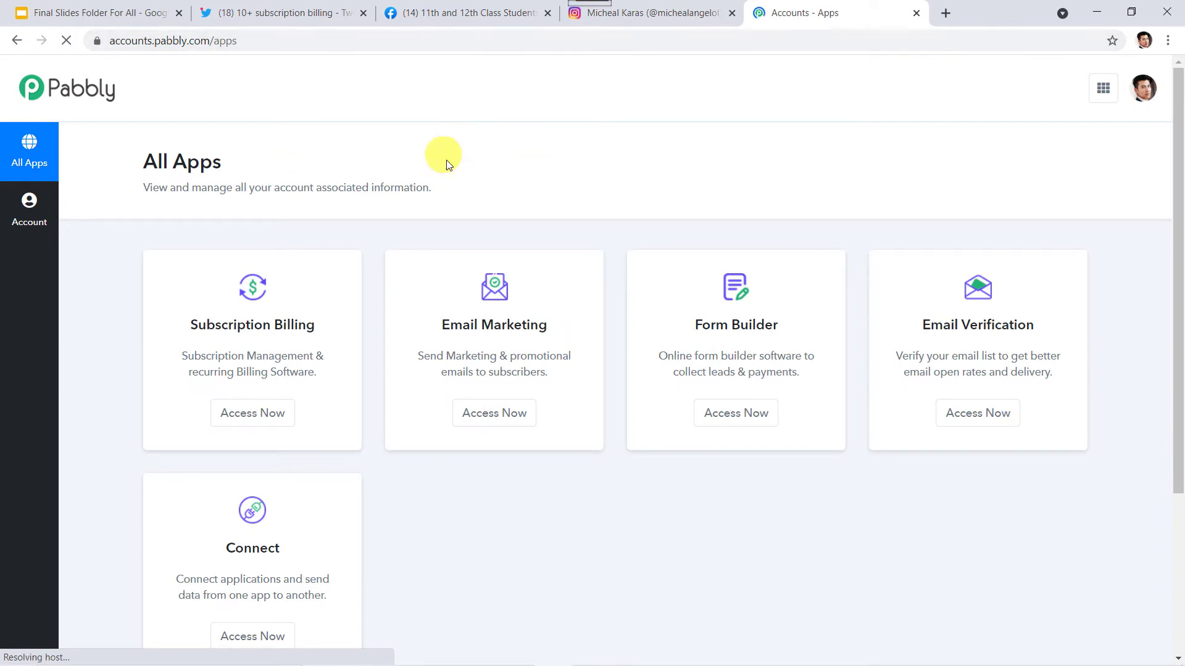
scroll(383, 296, down, 4)
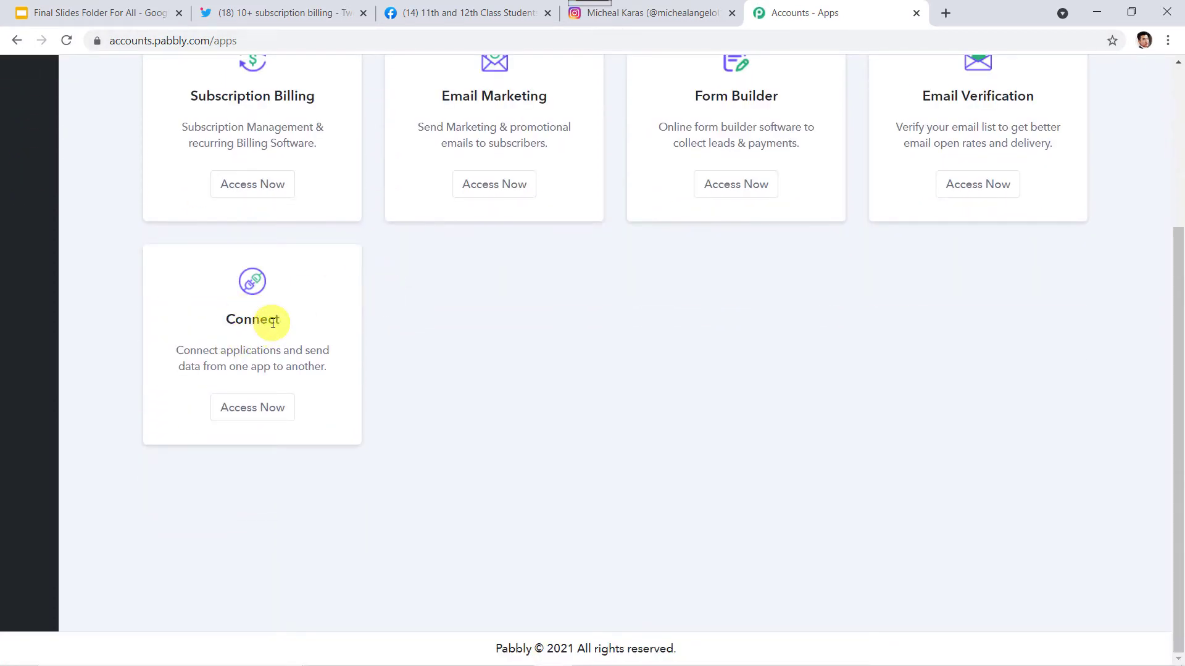
click(254, 420)
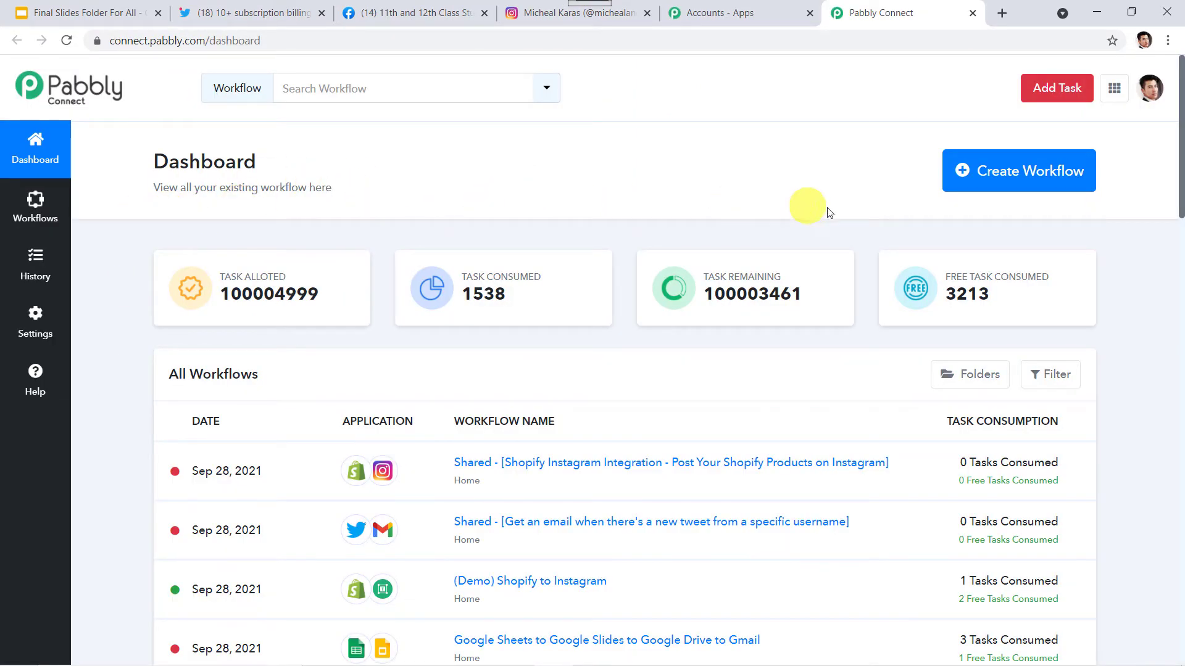
Create a workflow named "Twitter to Instagram and Facebook Groups"
click(1025, 183)
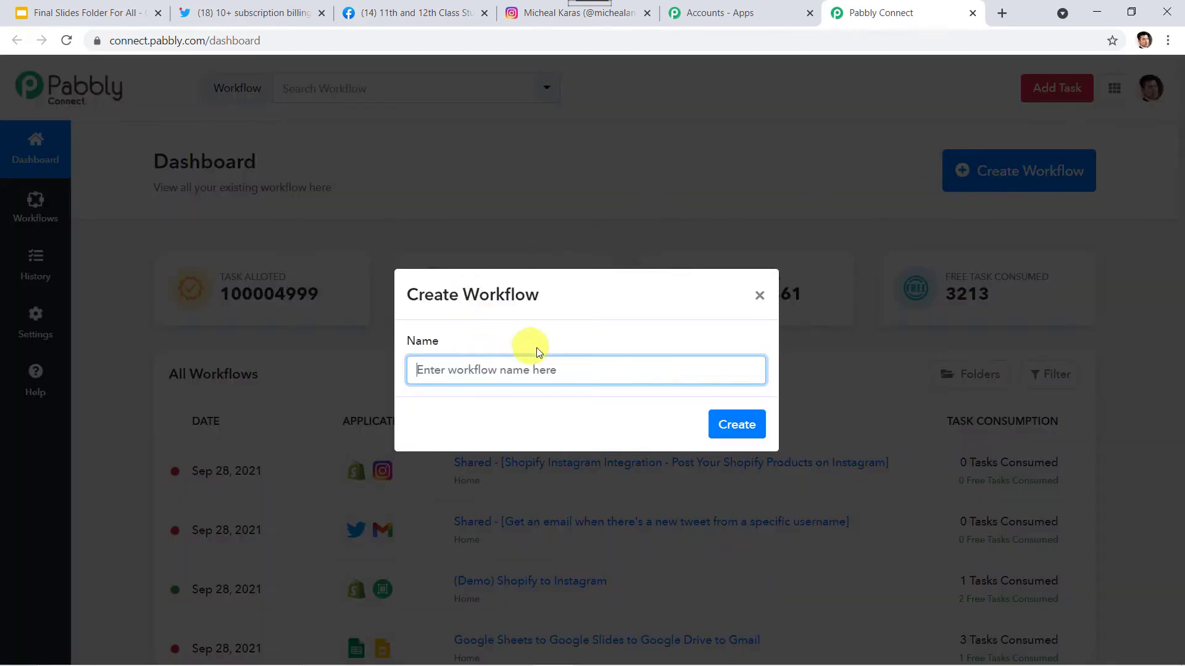
click(459, 369)
text(Twitter t)
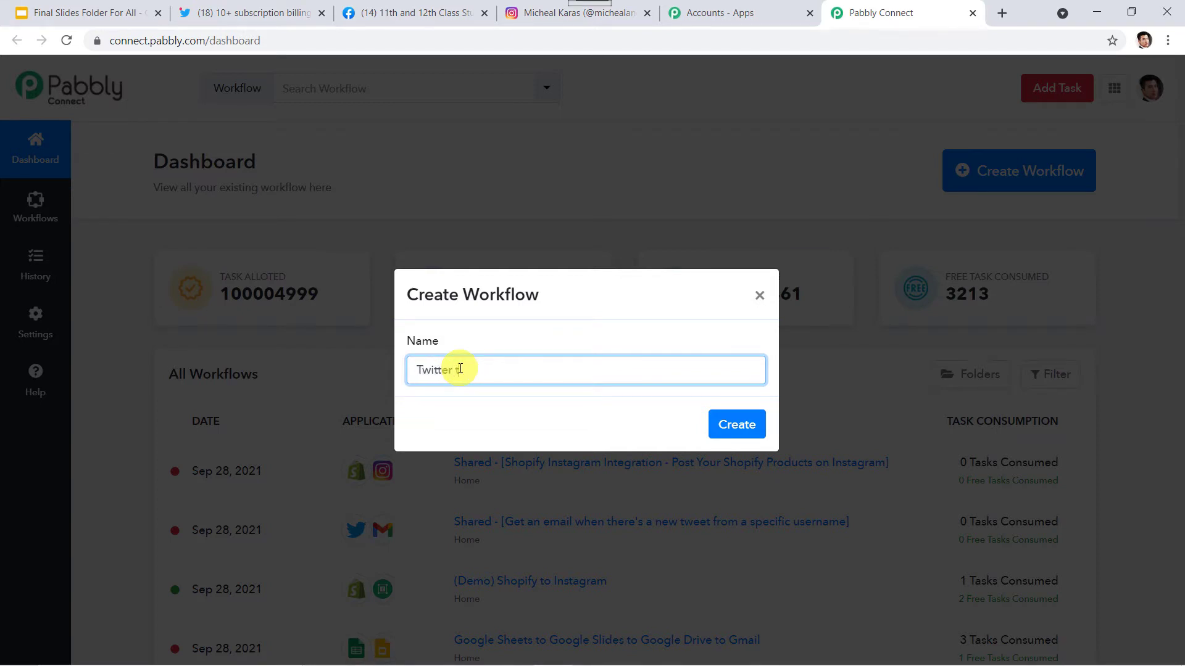
text(o Insta)
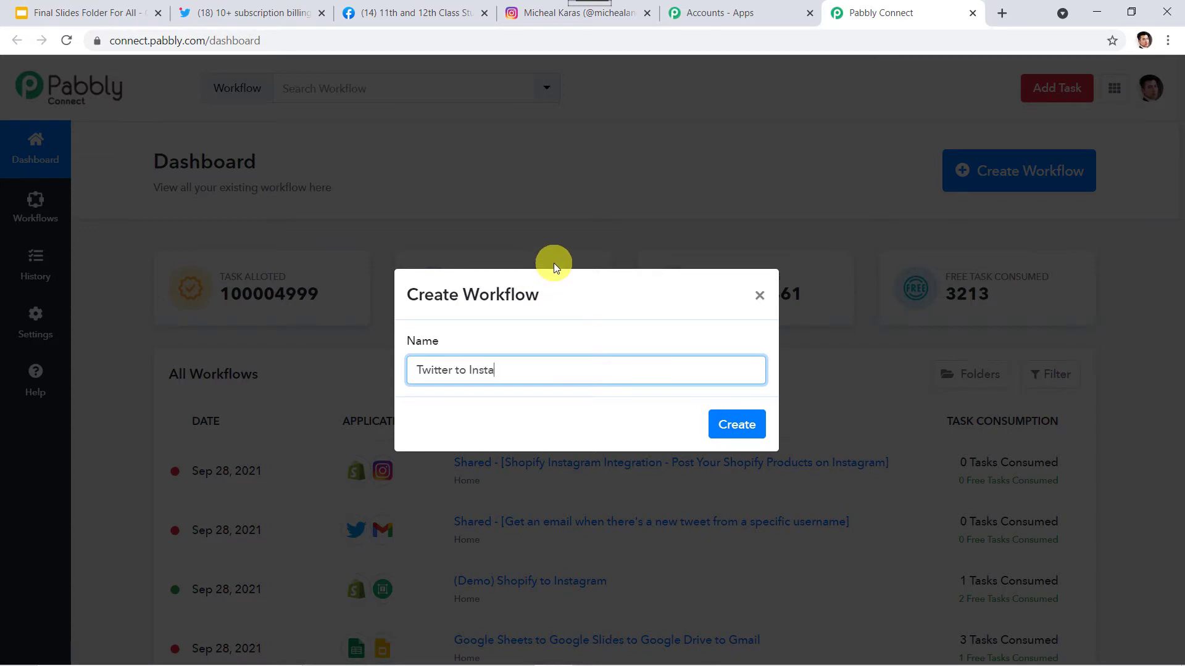
text(gram and Facebook Groups)
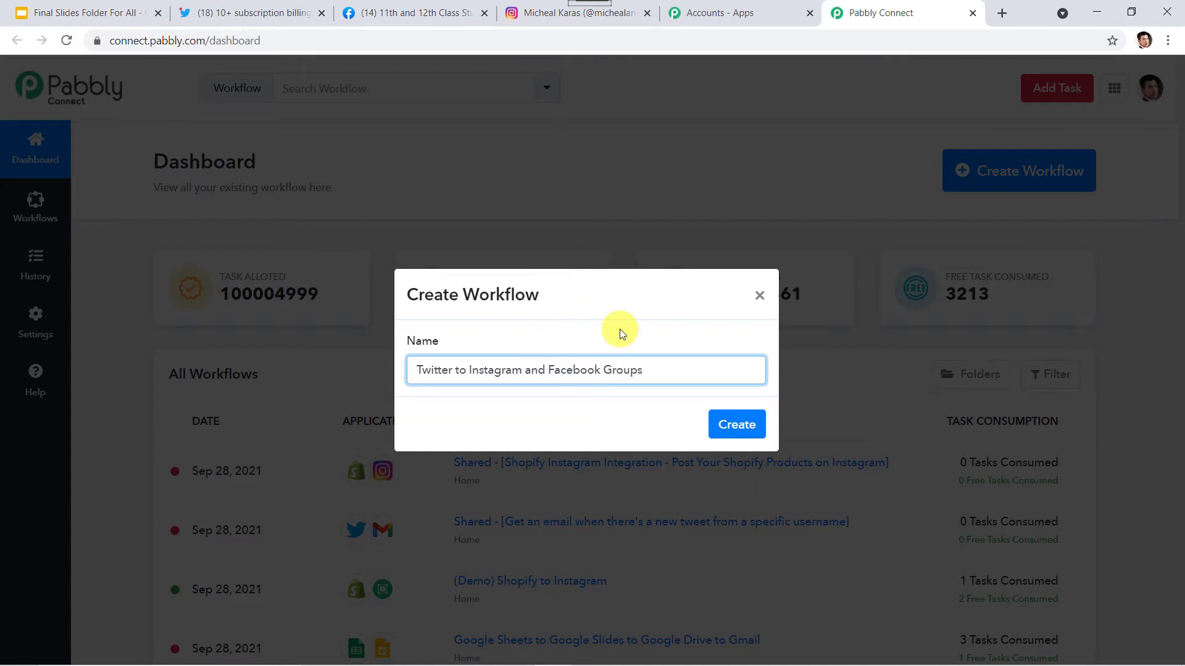
click(738, 424)
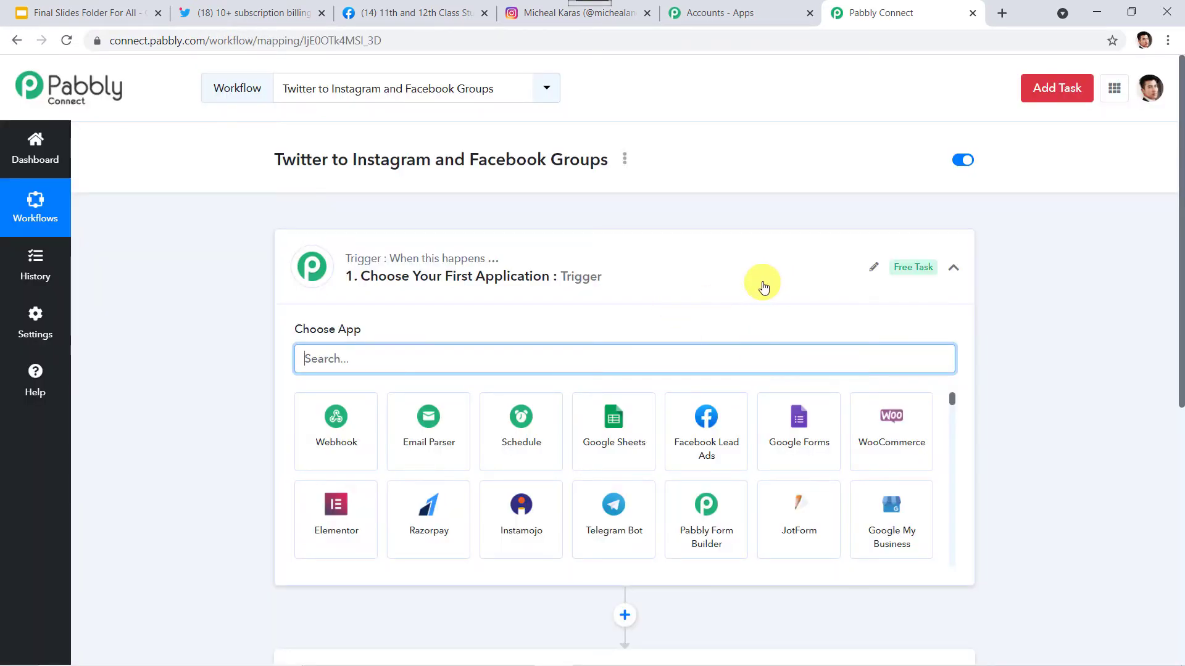
Set the workflow's trigger app to Twitter with New Tweet as the trigger event
click(763, 285)
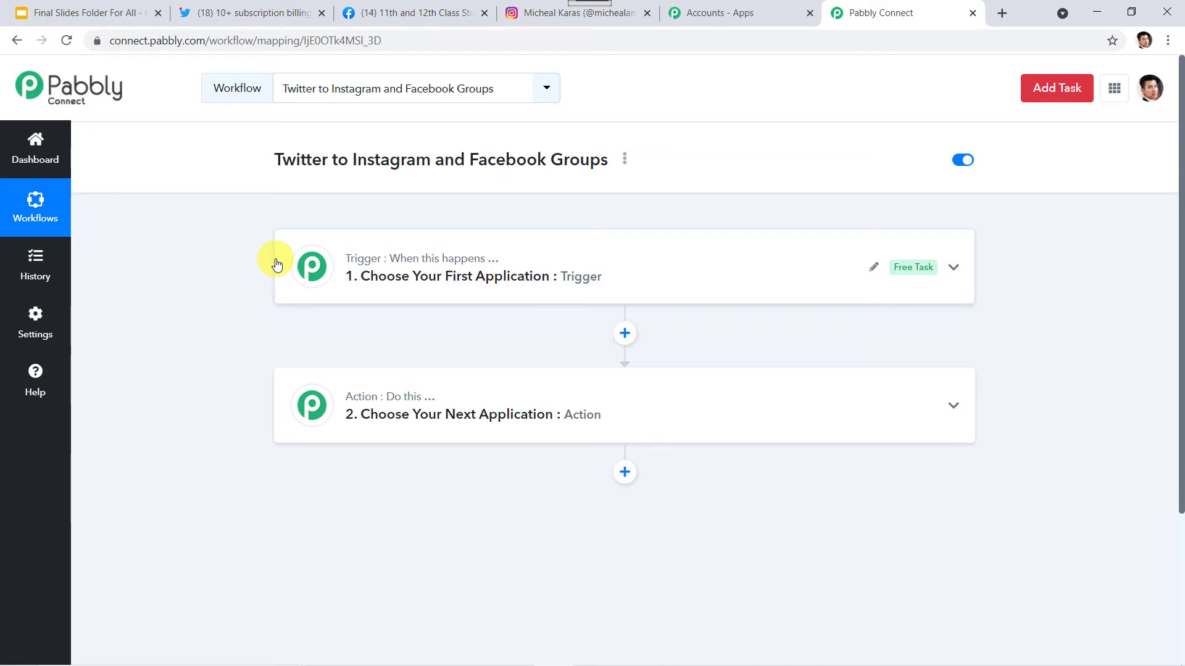
click(658, 283)
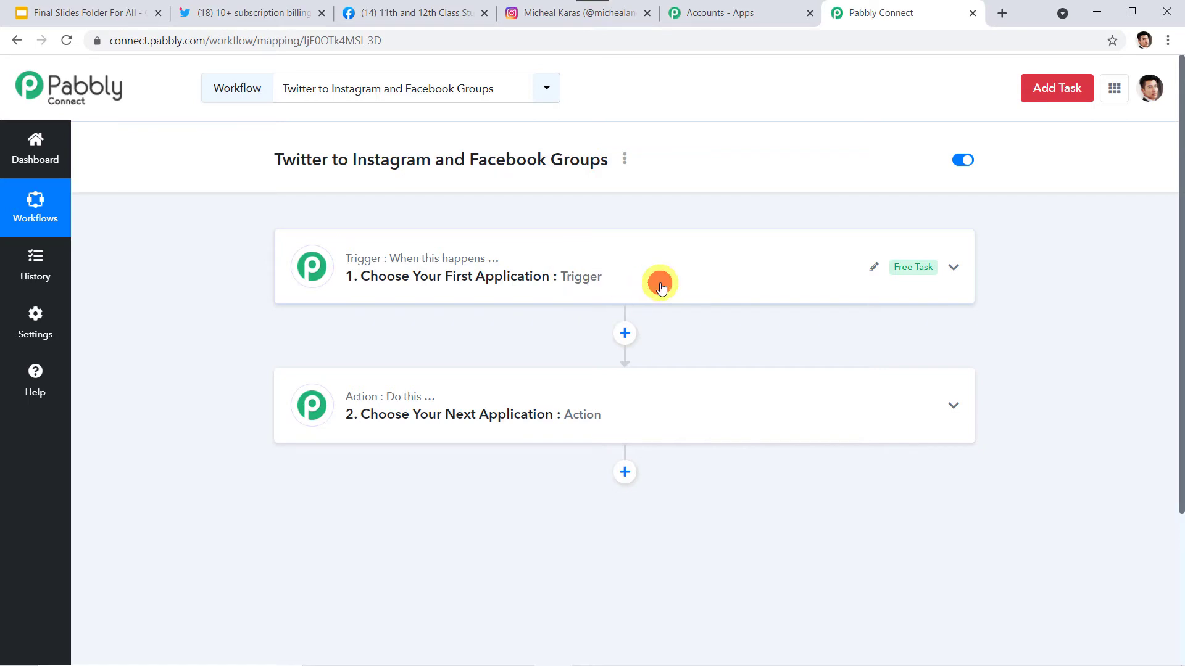
click(381, 362)
text(T)
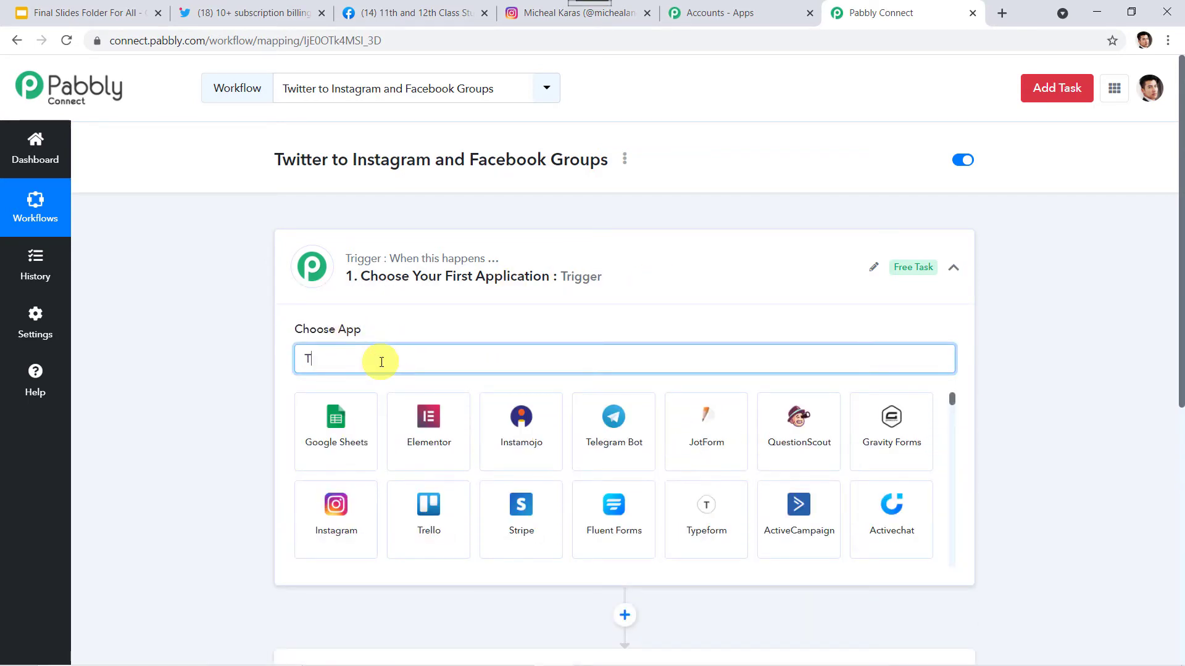
text(witter)
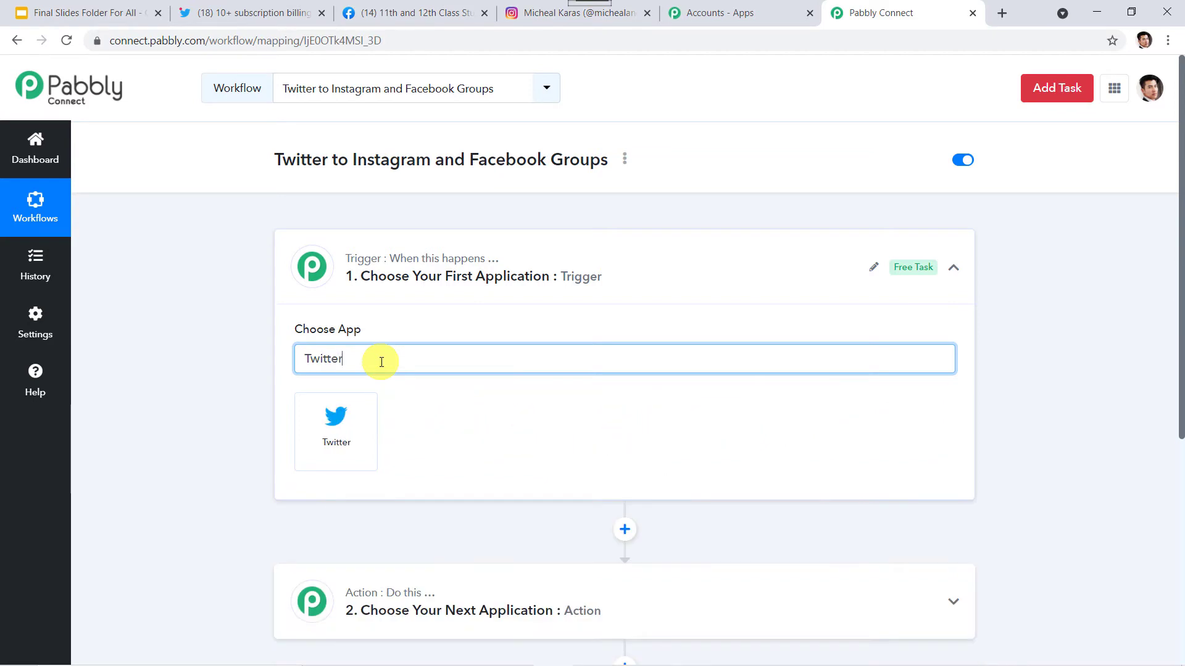
click(339, 417)
click(344, 423)
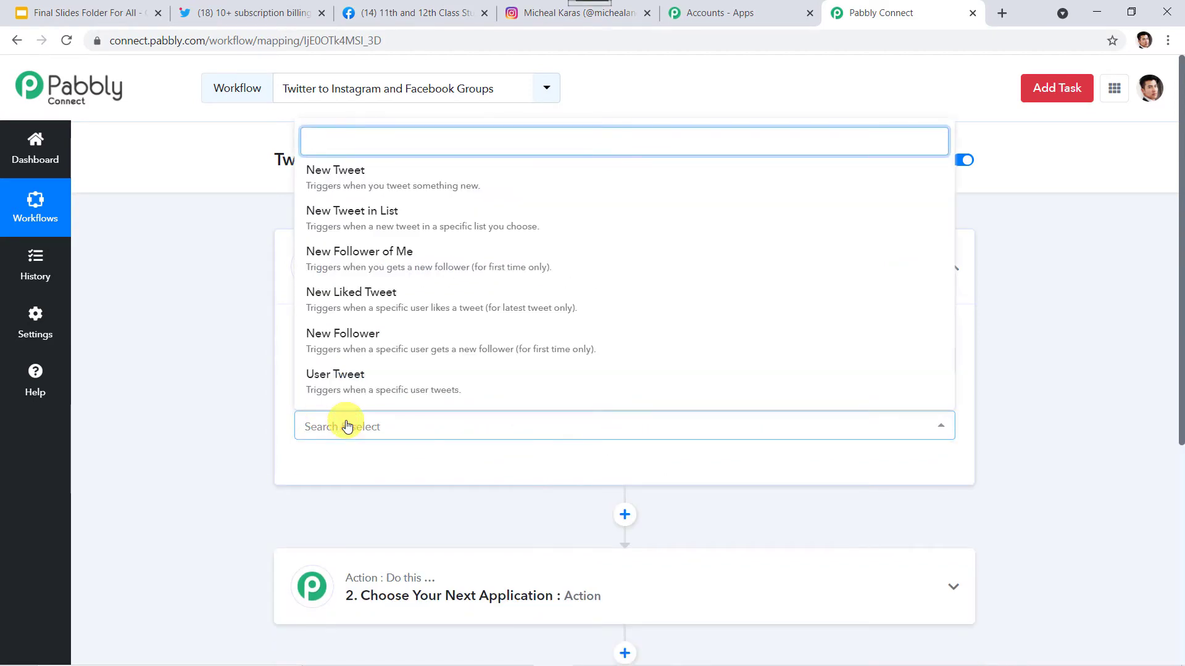
click(371, 183)
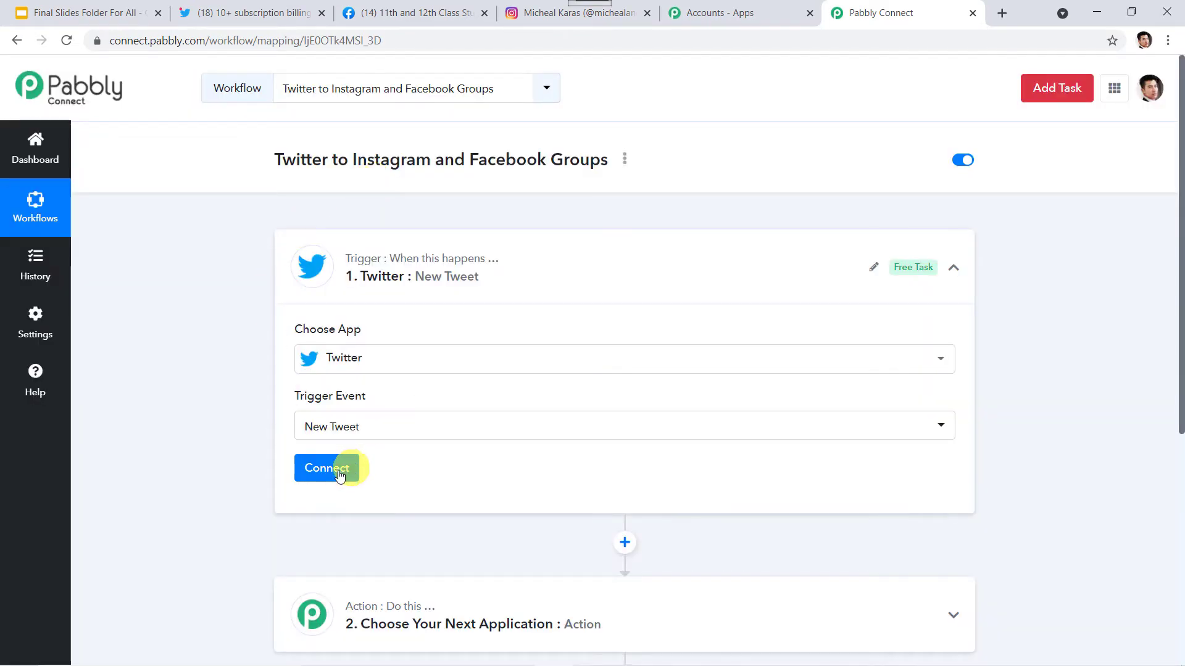
Connect Twitter to the trigger through a new connection and authorize Pabbly Connect to access the account
click(333, 471)
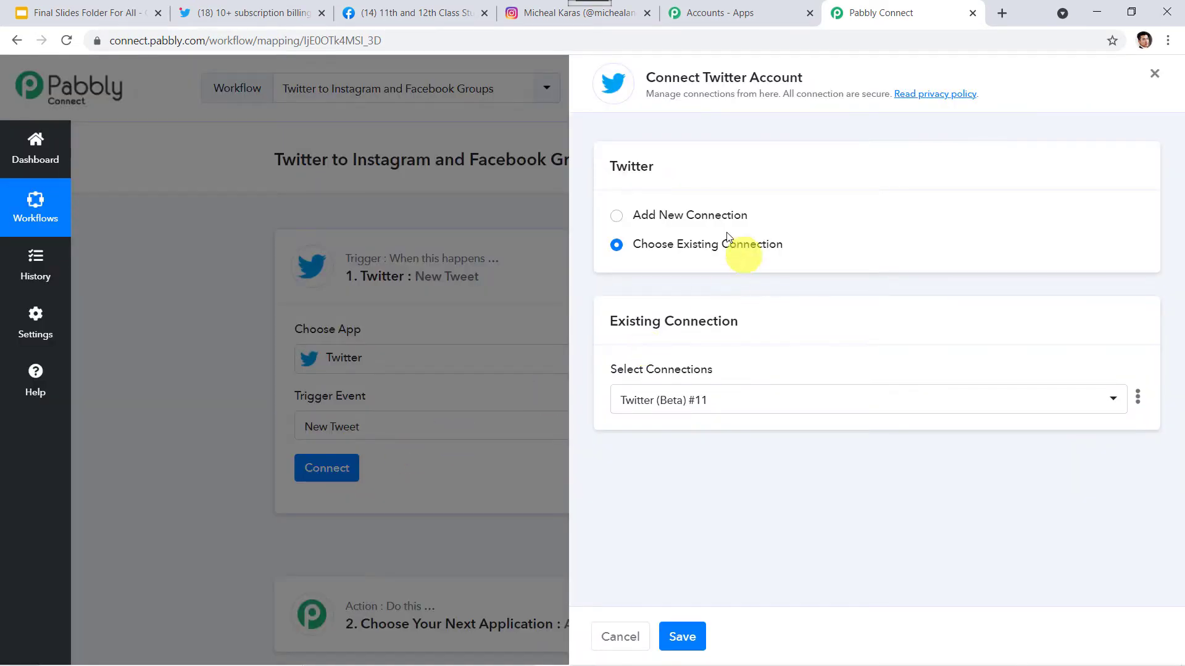
click(653, 214)
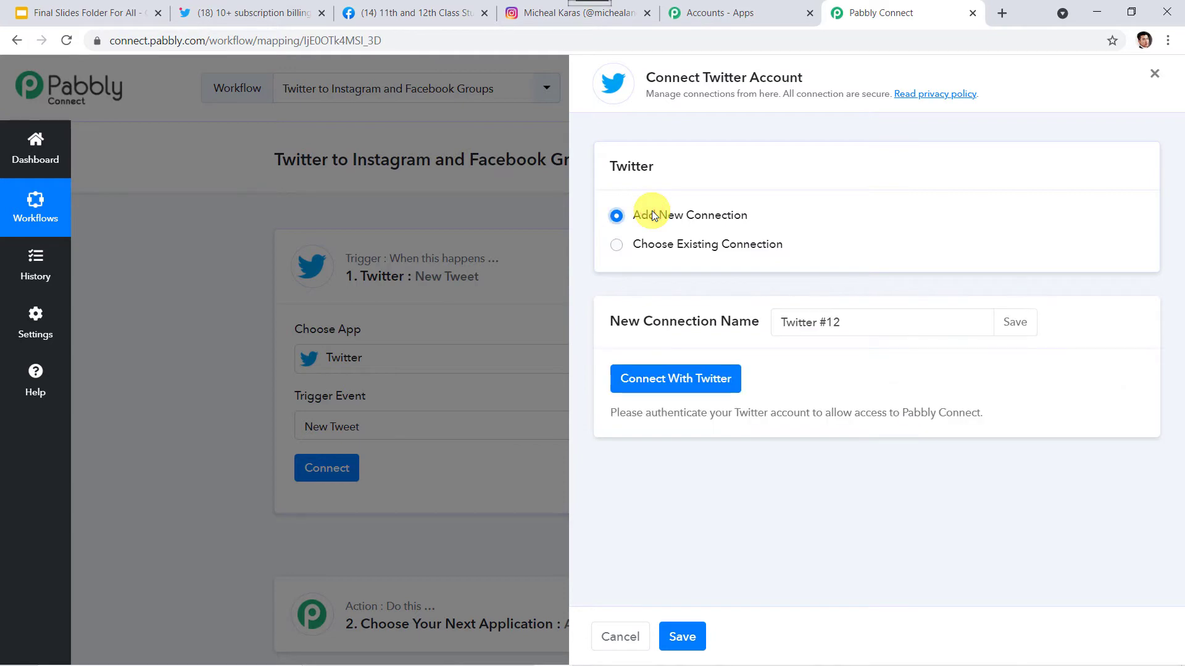
click(658, 379)
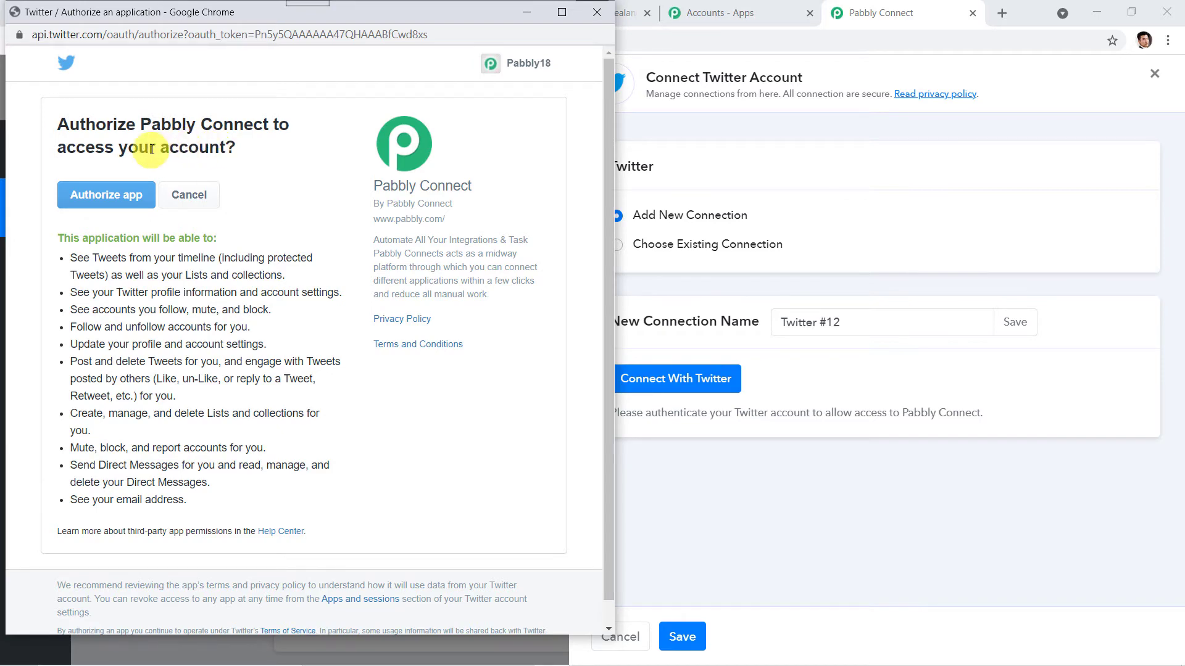
click(106, 201)
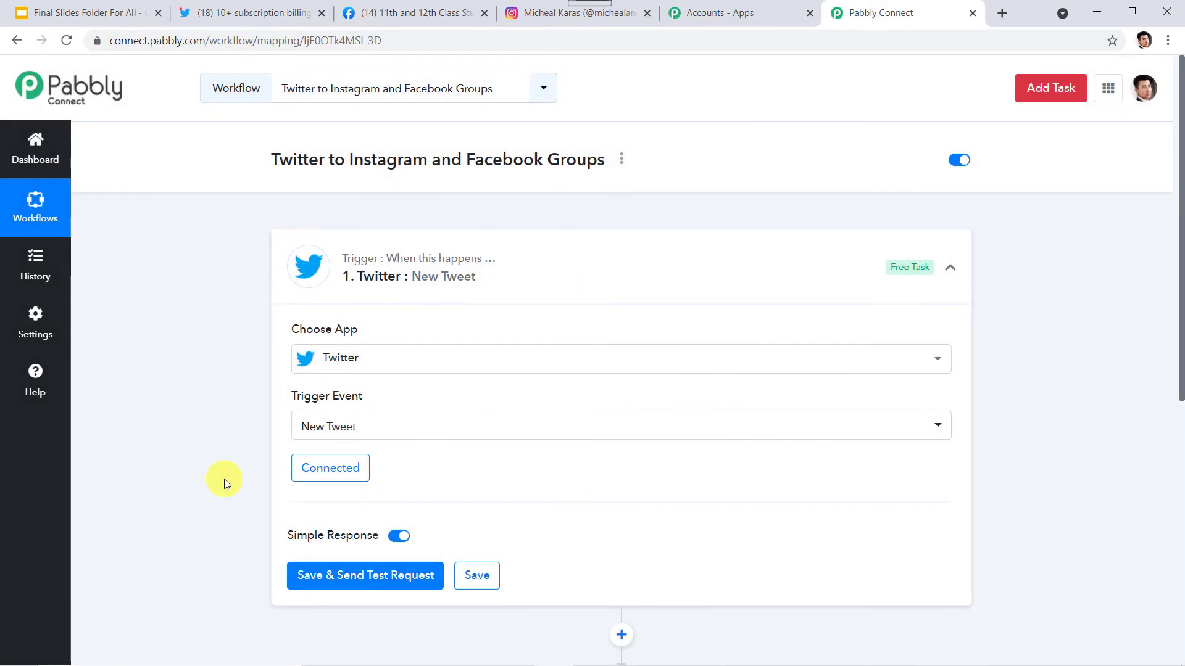
Save the Twitter trigger with a test request and enlarge the response's Text value to show the full tweet
scroll(225, 479, down, 3)
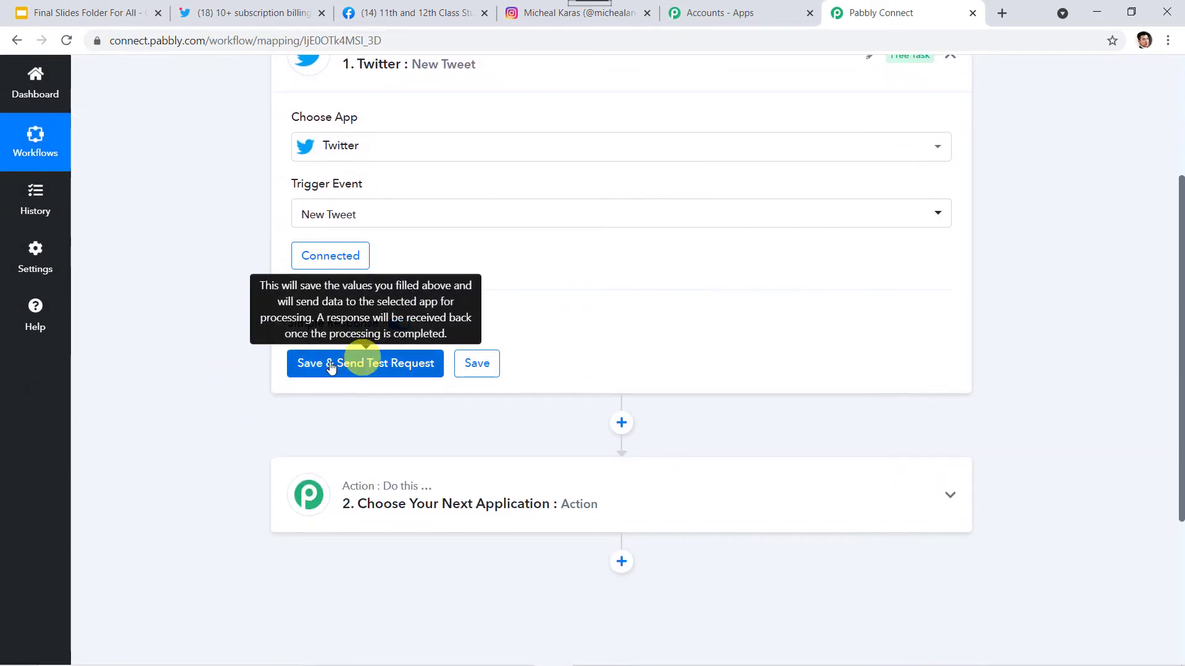
click(366, 369)
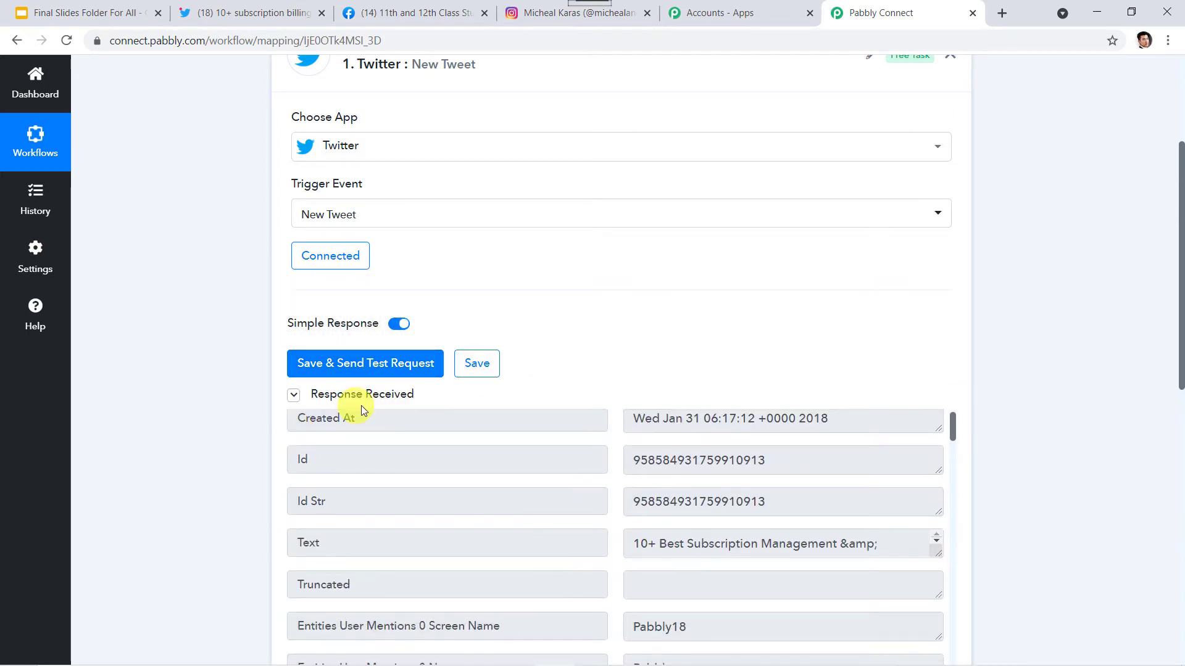
scroll(635, 356, down, 4)
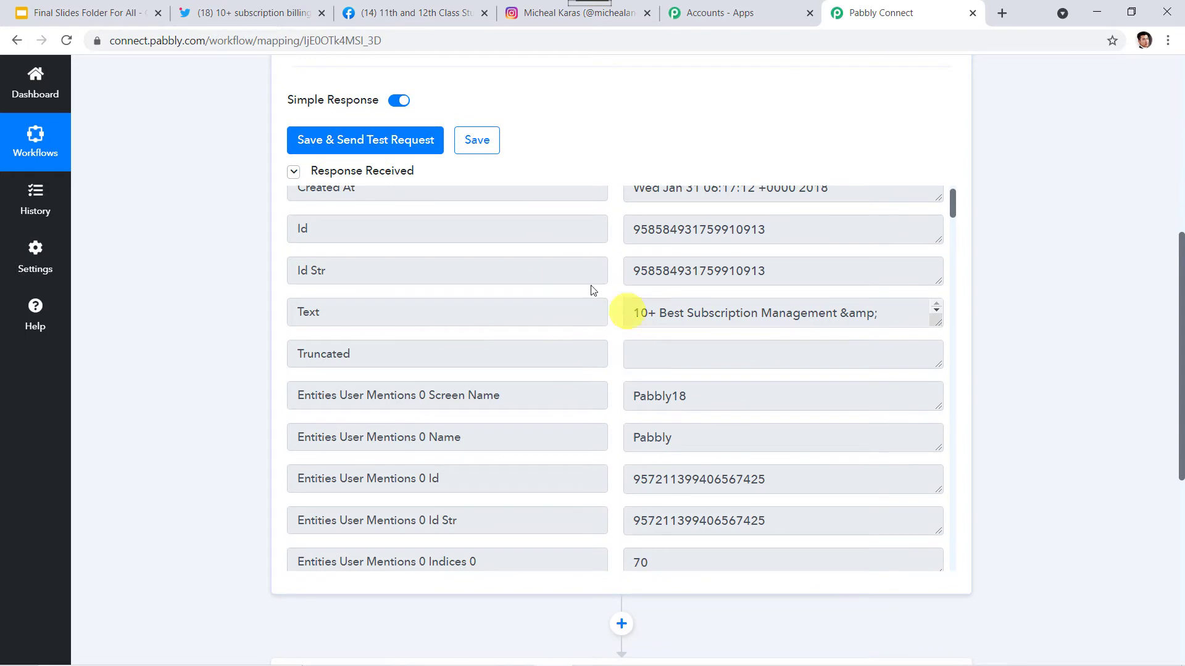
scroll(482, 367, up, 1)
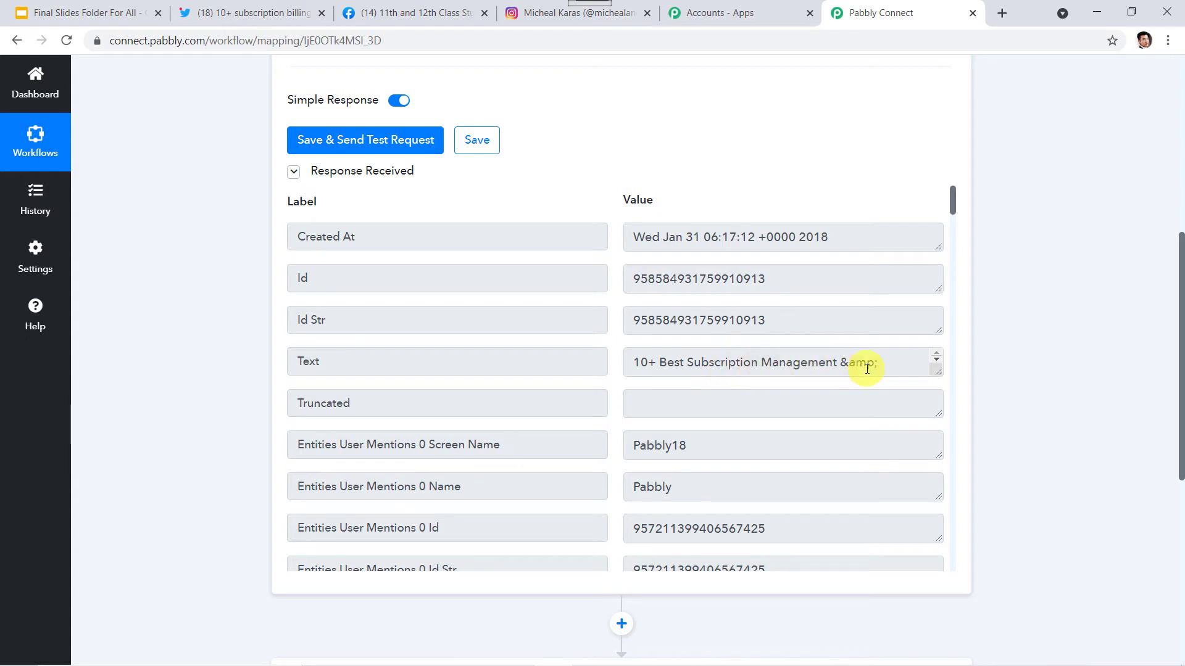
drag(935, 369, 937, 484)
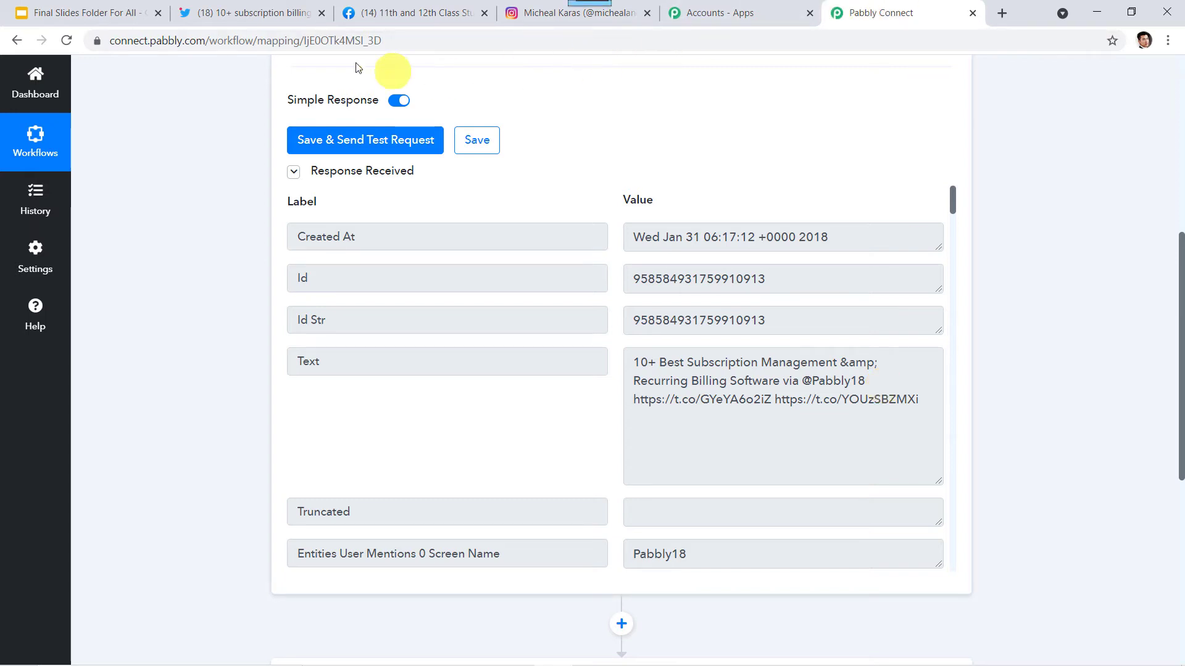
Compare the received response with the original tweet on Twitter, examining its URL and media fields
click(245, 9)
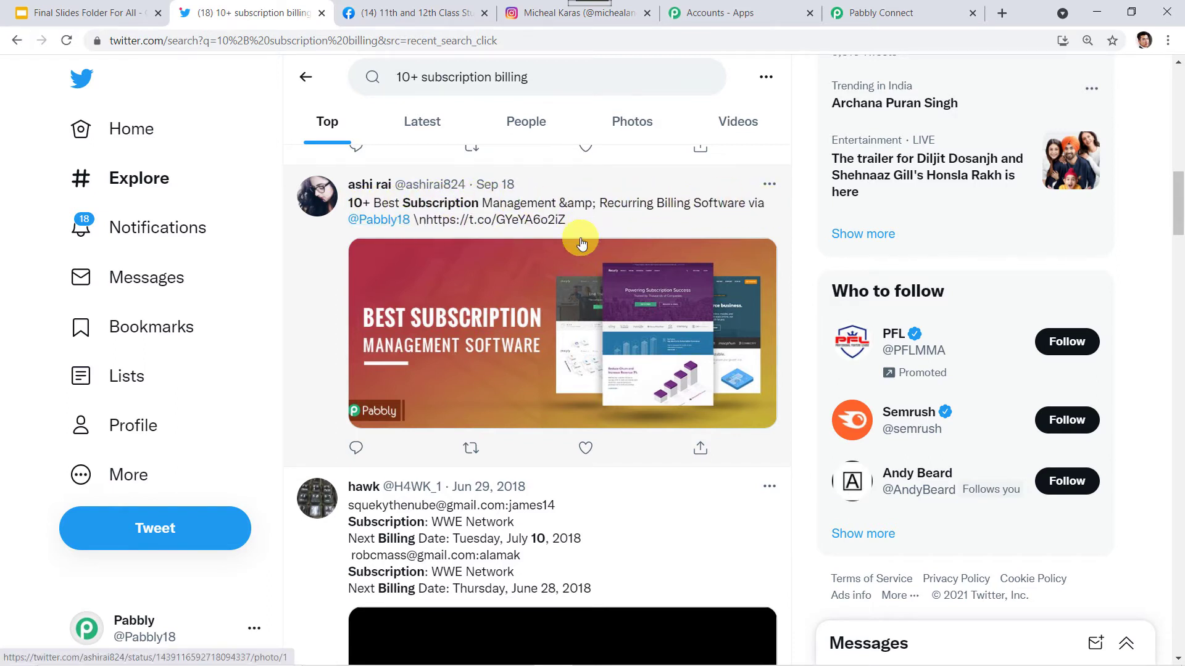
click(879, 13)
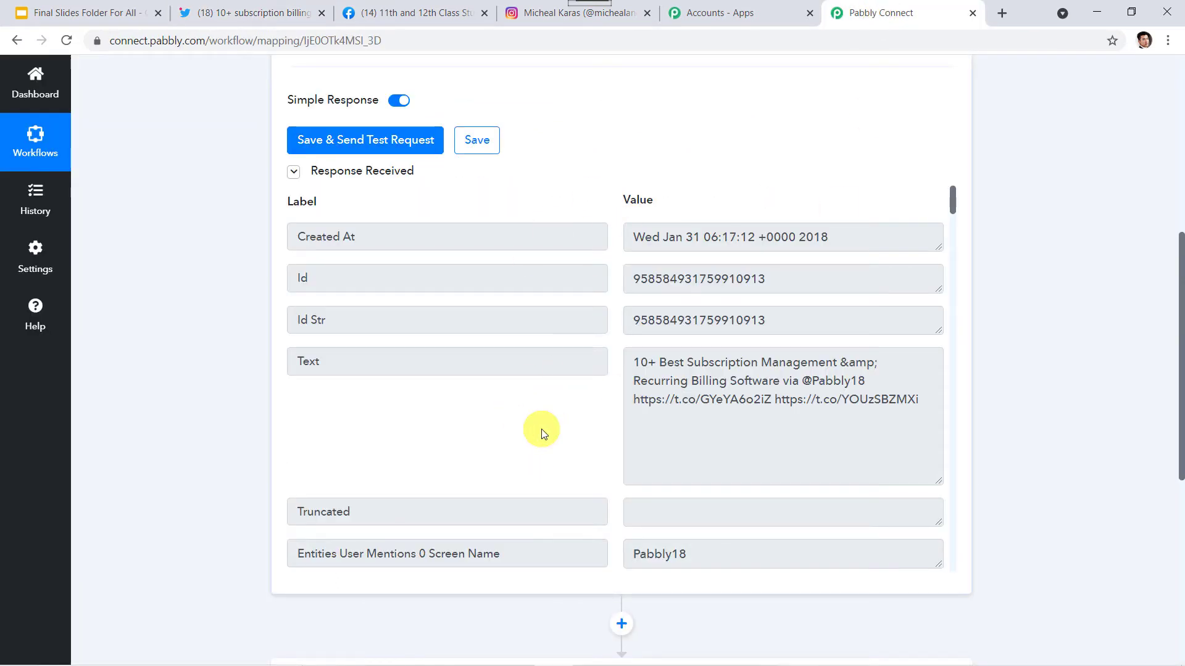
scroll(761, 402, down, 3)
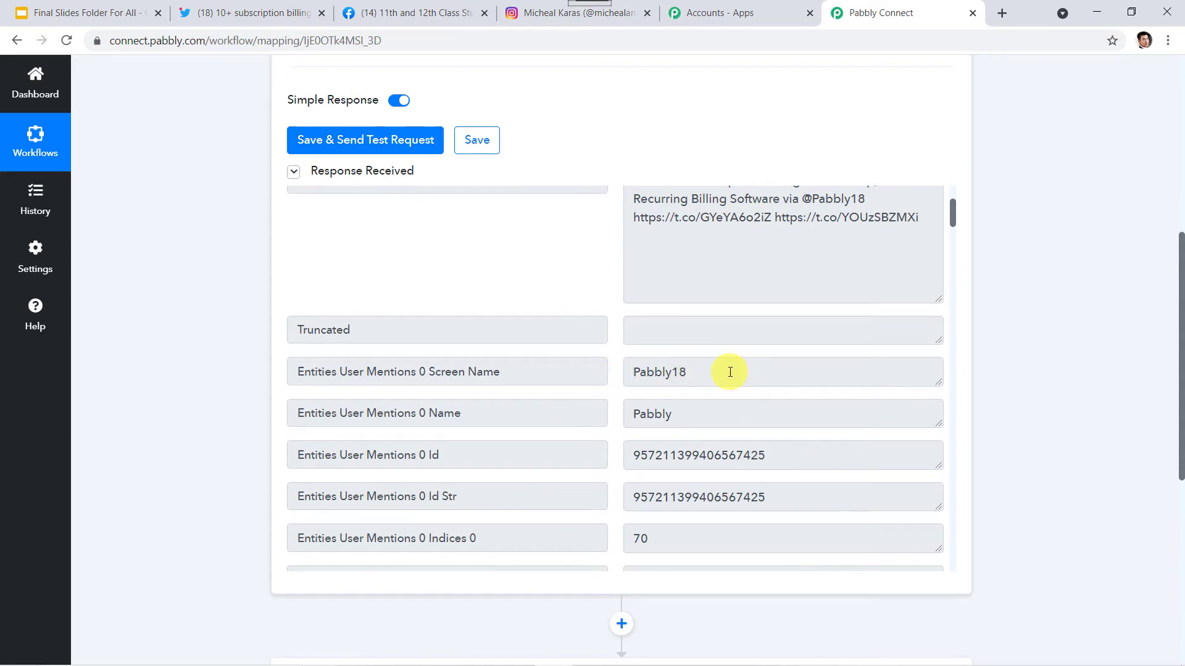
scroll(748, 381, down, 2)
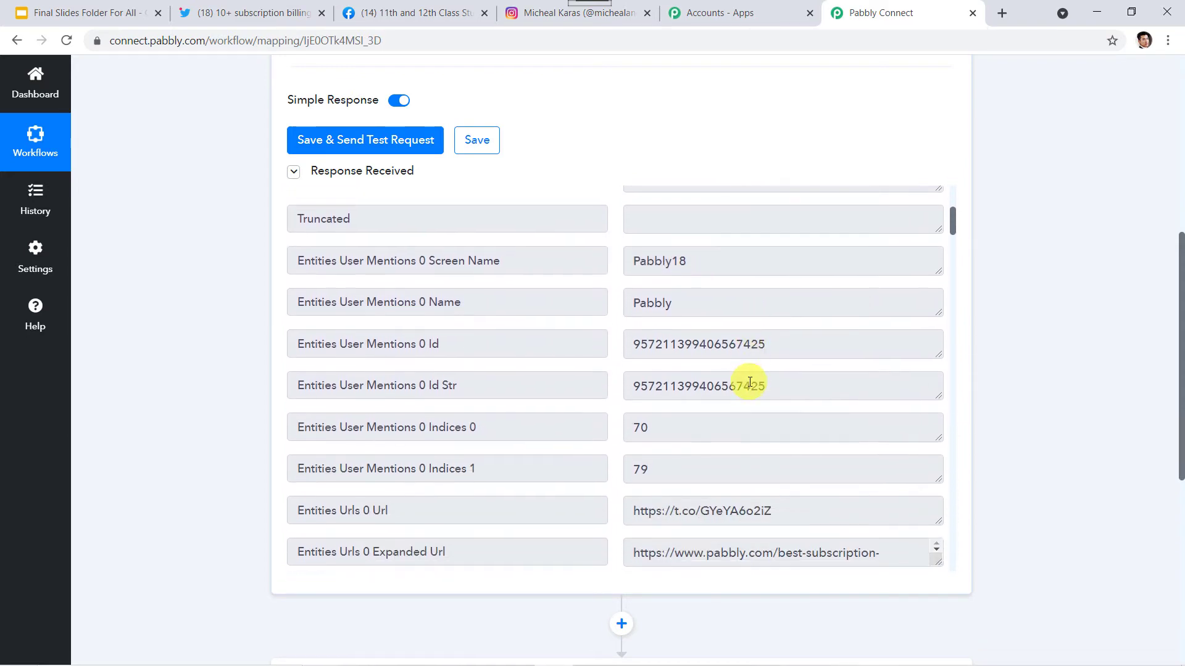
scroll(749, 381, down, 3)
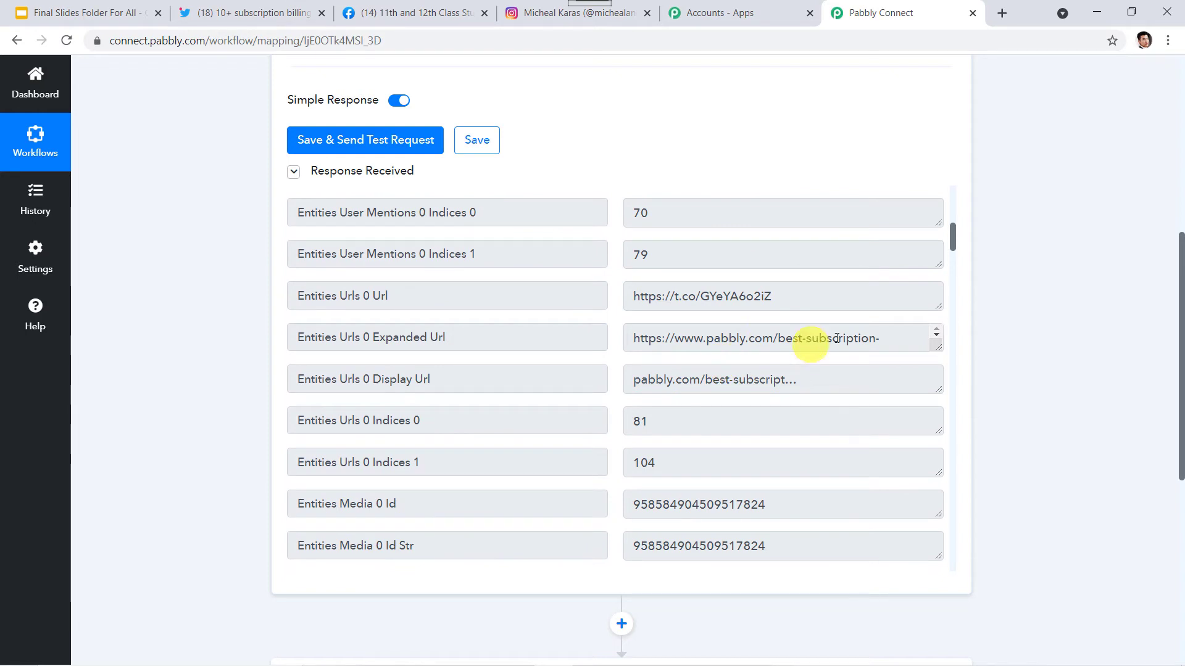
scroll(815, 344, down, 1)
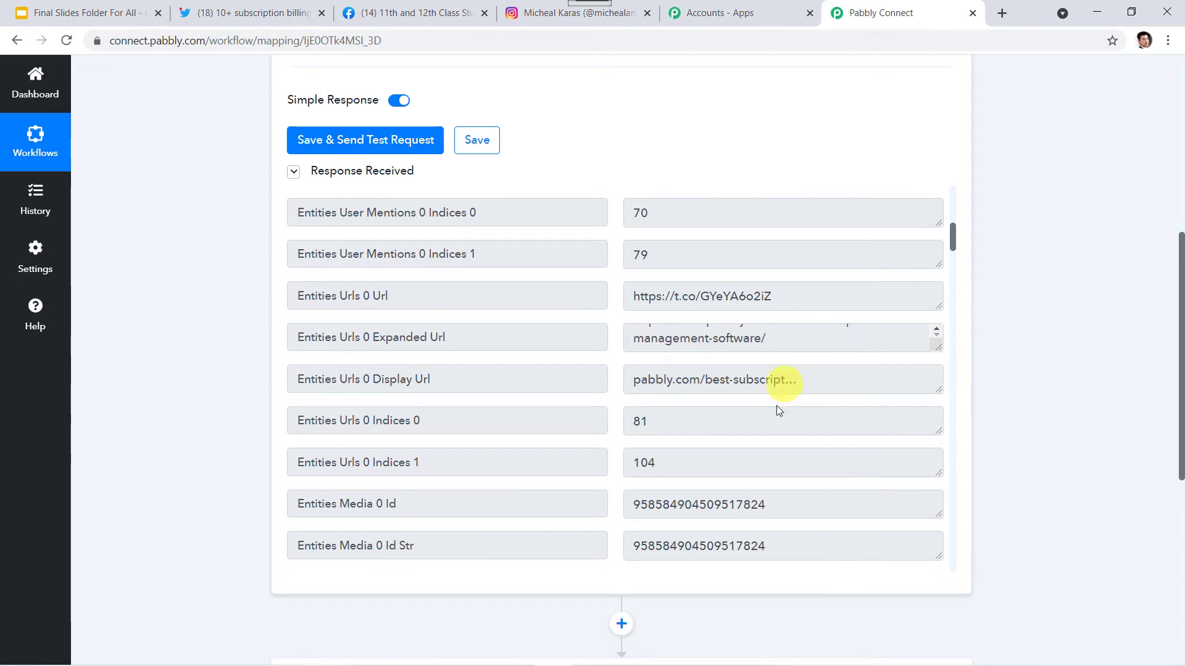
scroll(770, 425, down, 4)
scroll(771, 426, down, 2)
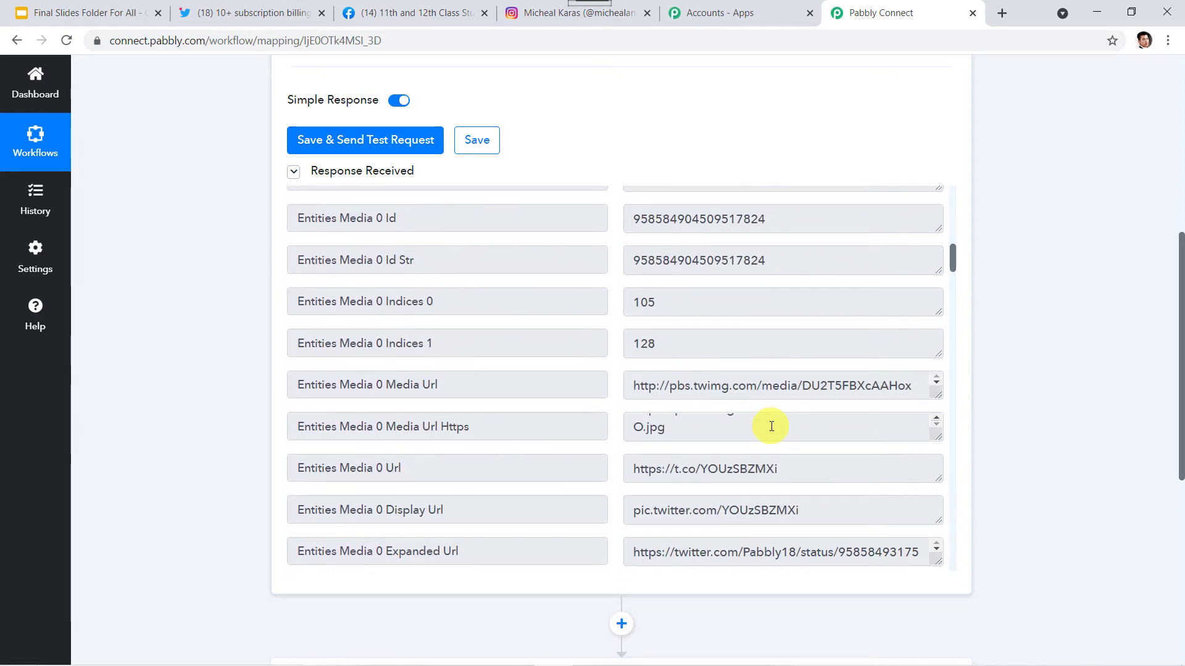
scroll(842, 472, down, 1)
scroll(842, 472, up, 3)
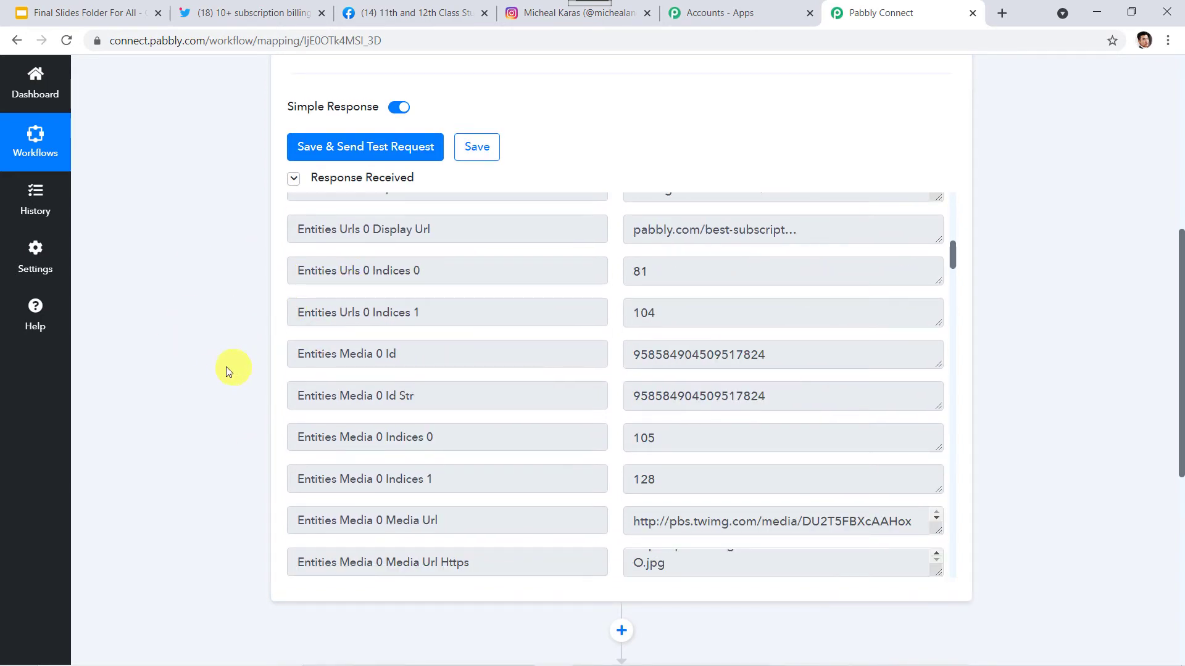
Set the second step's app to Instagram for Business with Publish Photo as the action event
scroll(214, 369, down, 5)
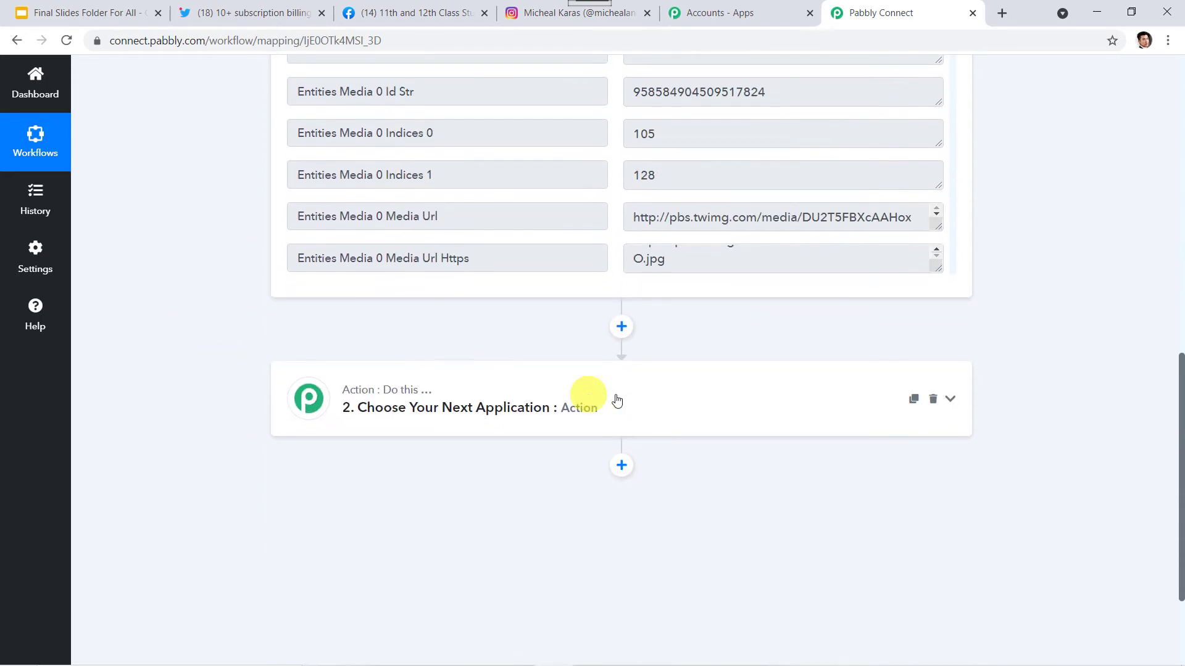
scroll(644, 402, down, 3)
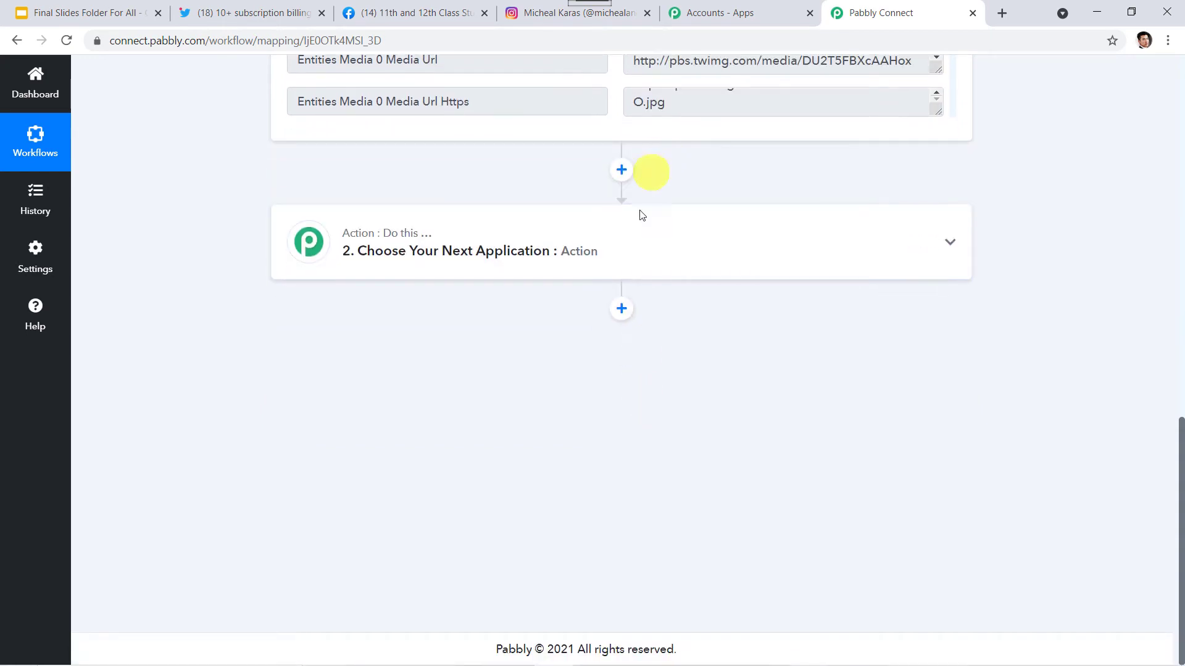
click(635, 239)
click(382, 344)
text(Inst)
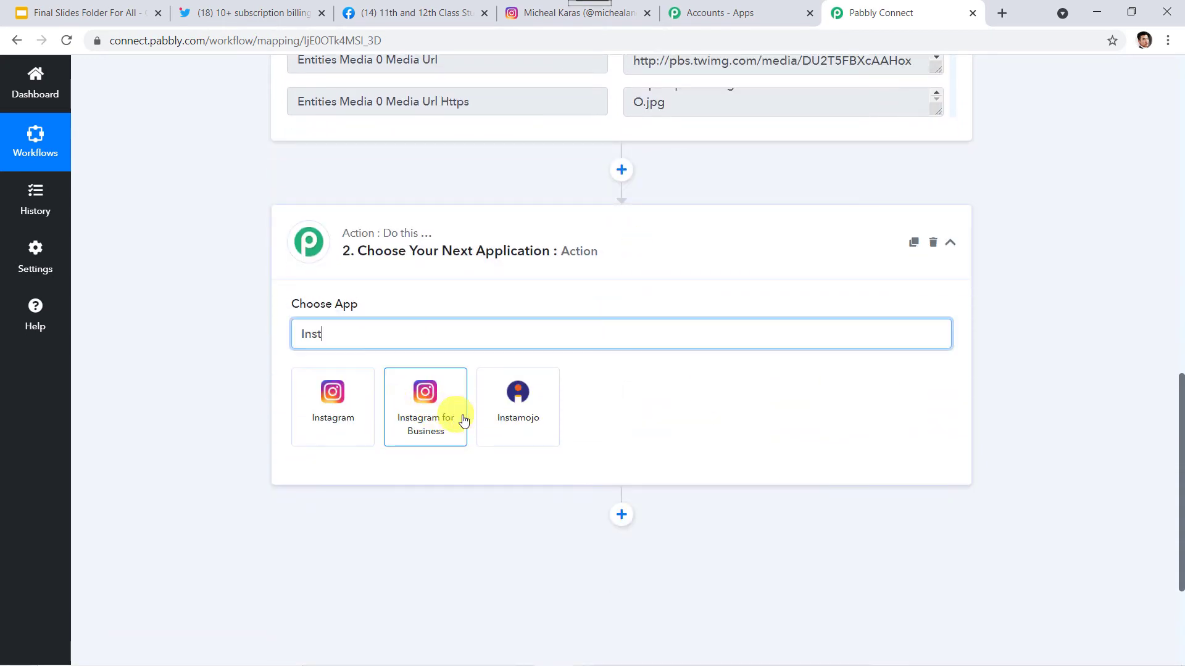
click(440, 417)
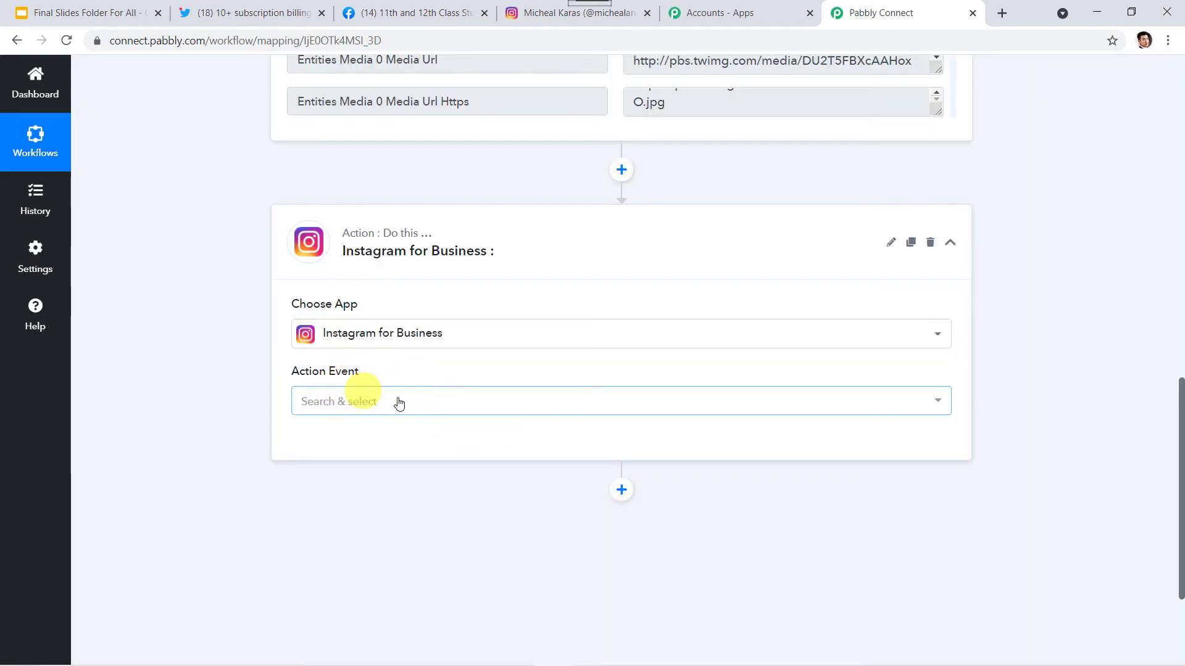
click(405, 403)
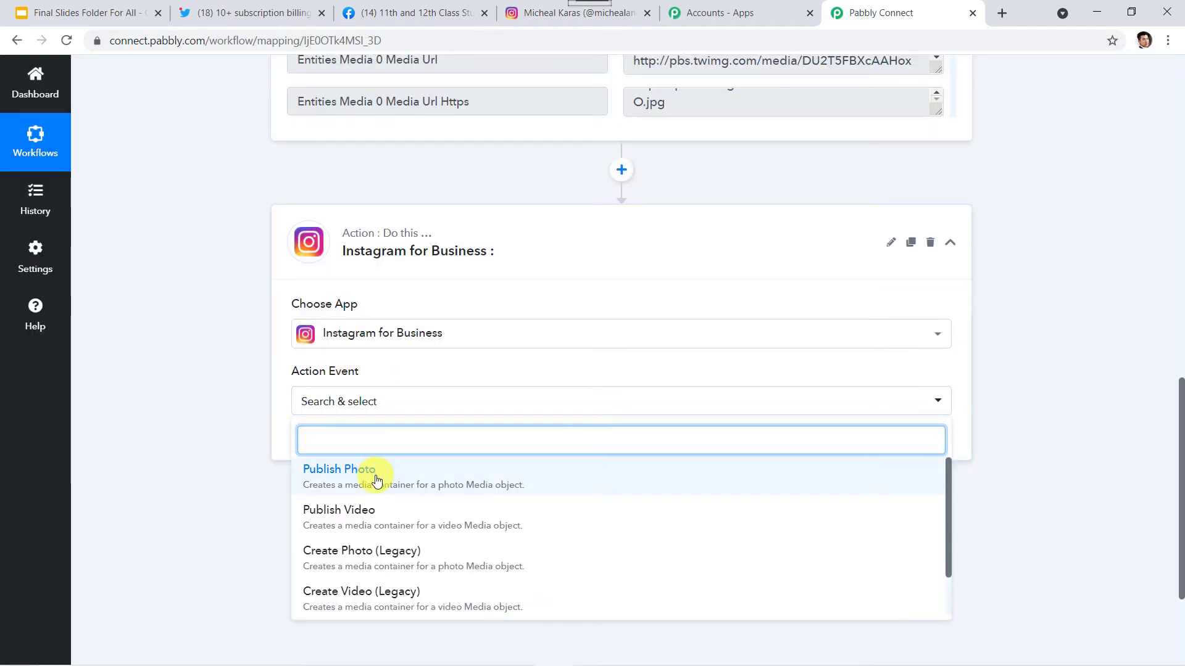
click(376, 477)
Connect Instagram for Business to the action through a new connection
click(329, 449)
click(657, 216)
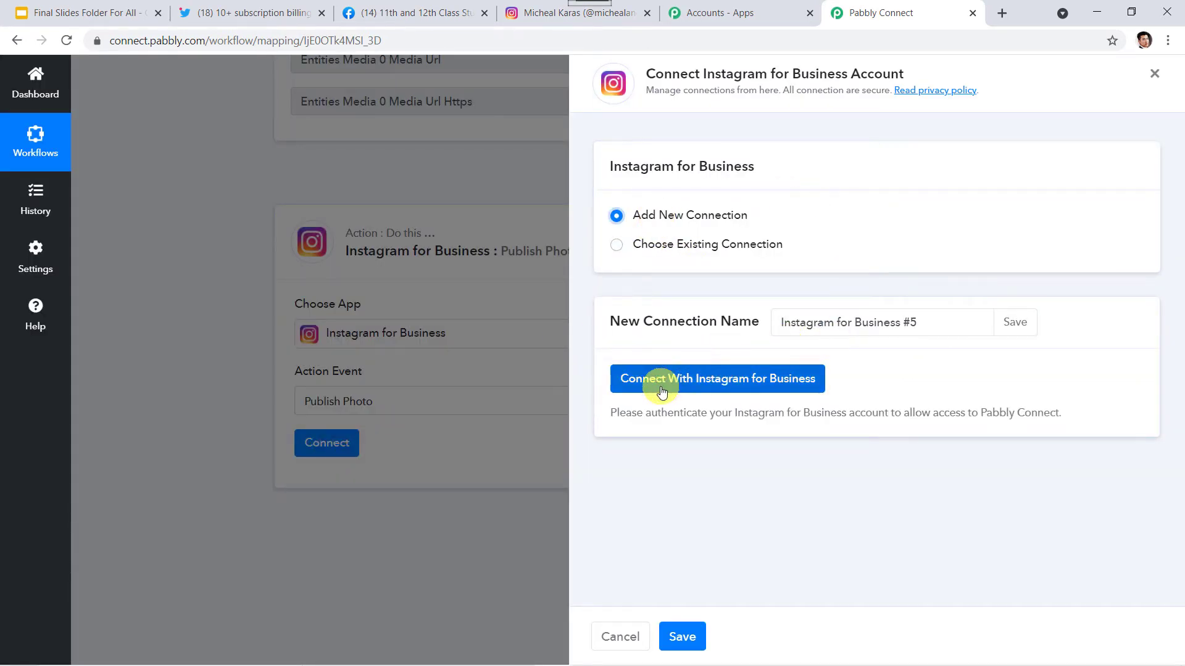
click(741, 380)
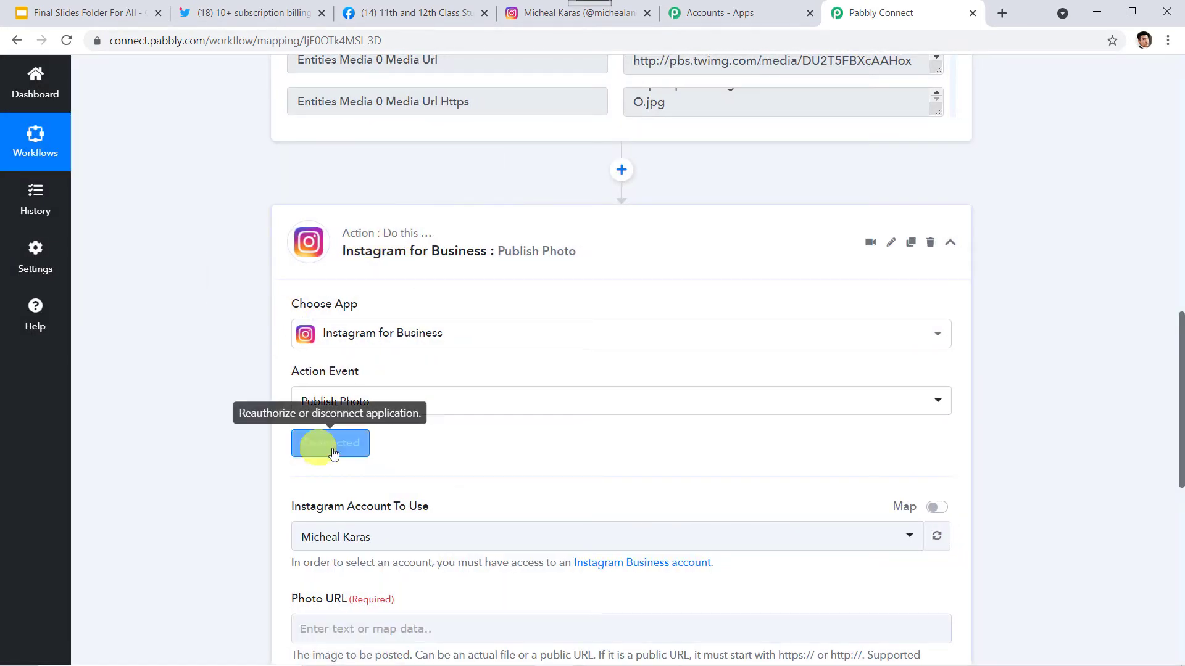
Check the action's selected Instagram account against the profile open on Instagram and review the photo and caption fields
scroll(250, 460, down, 2)
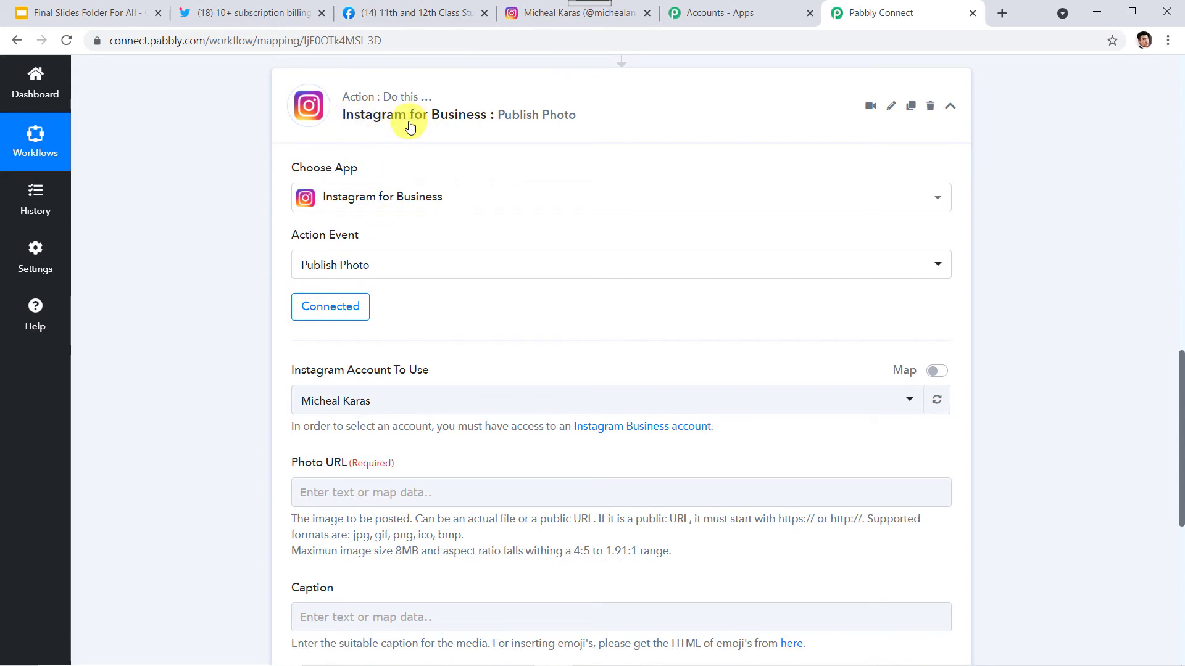
click(544, 13)
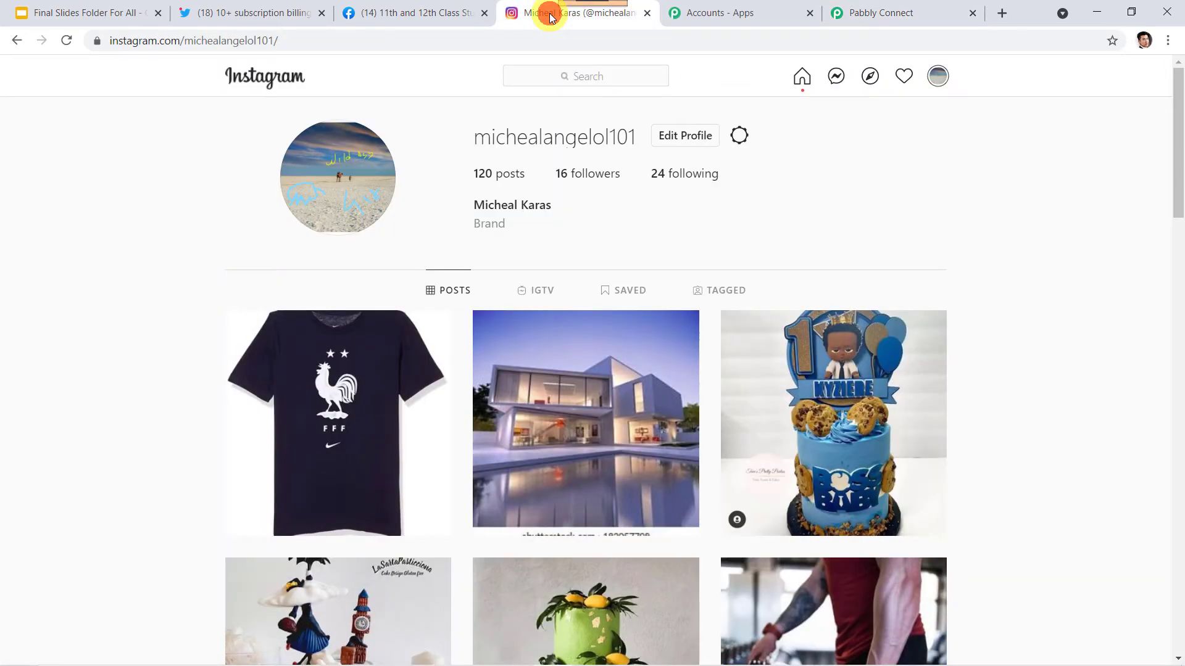
click(898, 16)
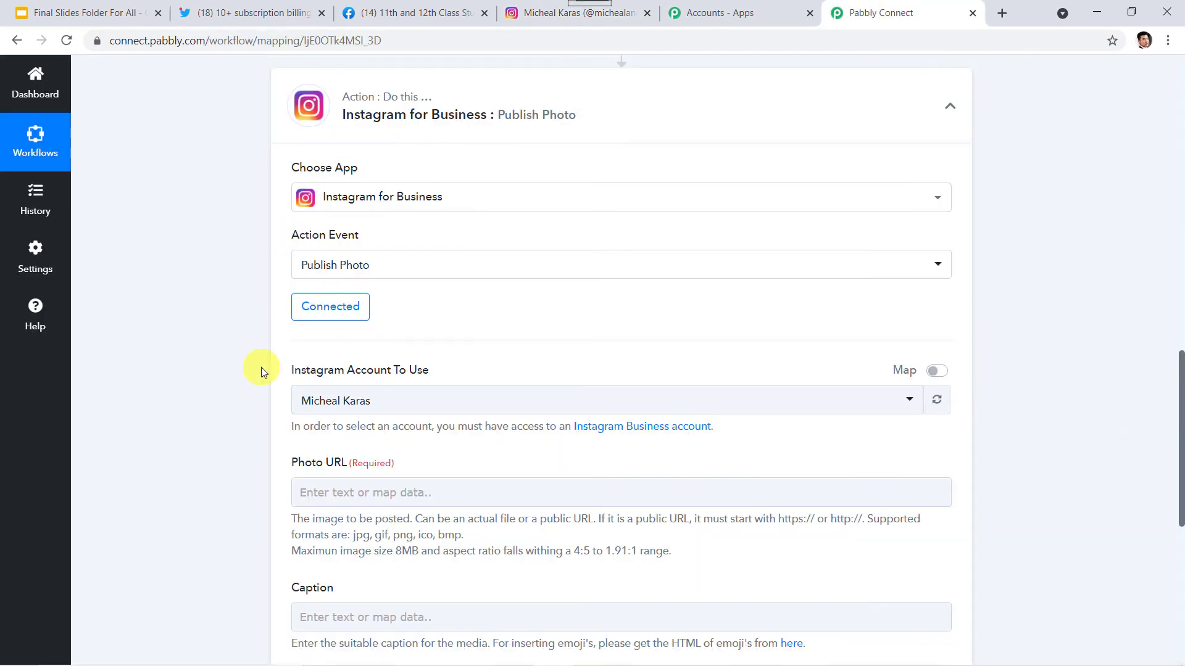
scroll(261, 368, down, 2)
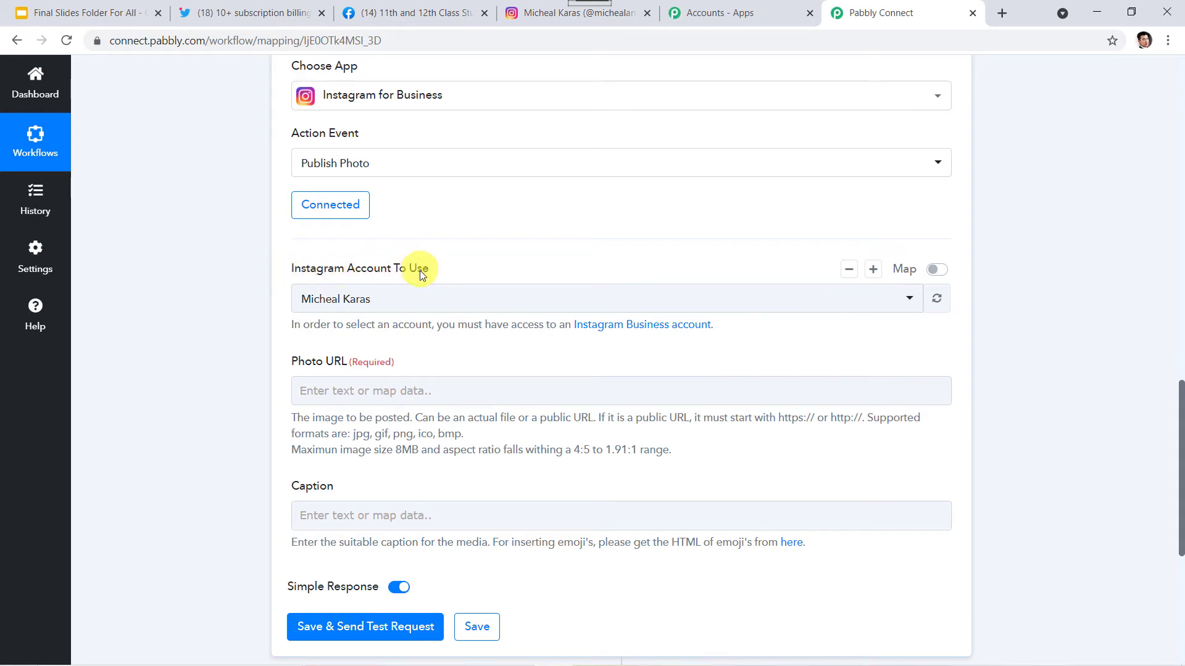
click(545, 12)
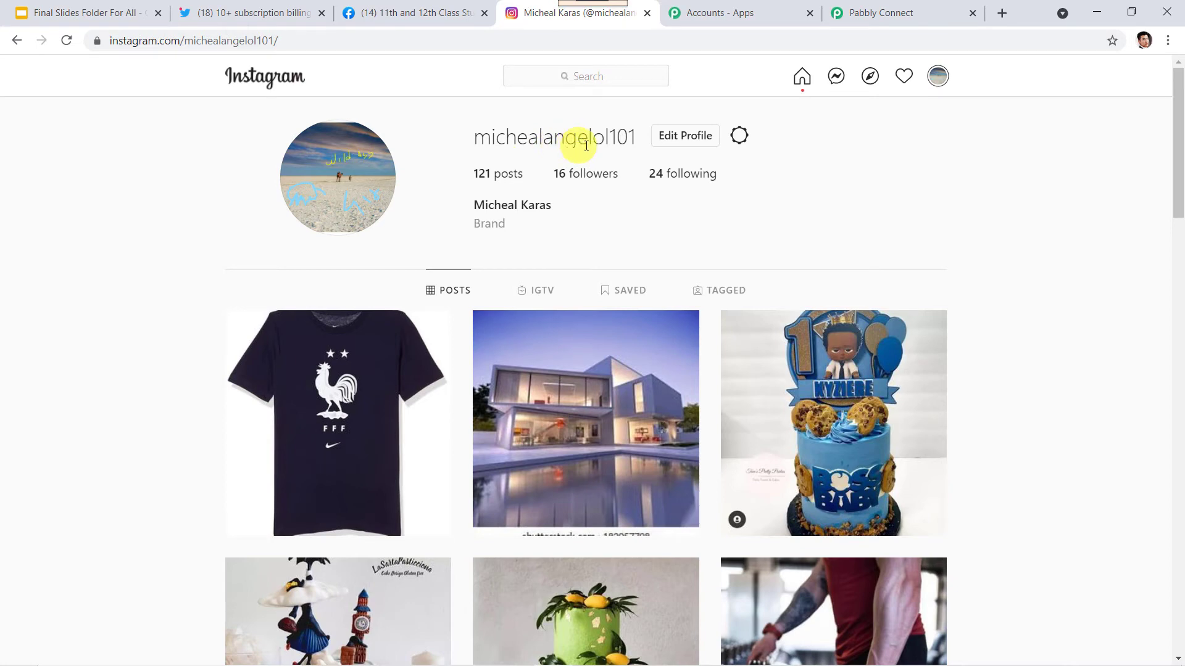
Switch back to Pabbly Connect and examine the Twitter response's media fields for a link suitable for the Instagram action's Photo URL
click(899, 7)
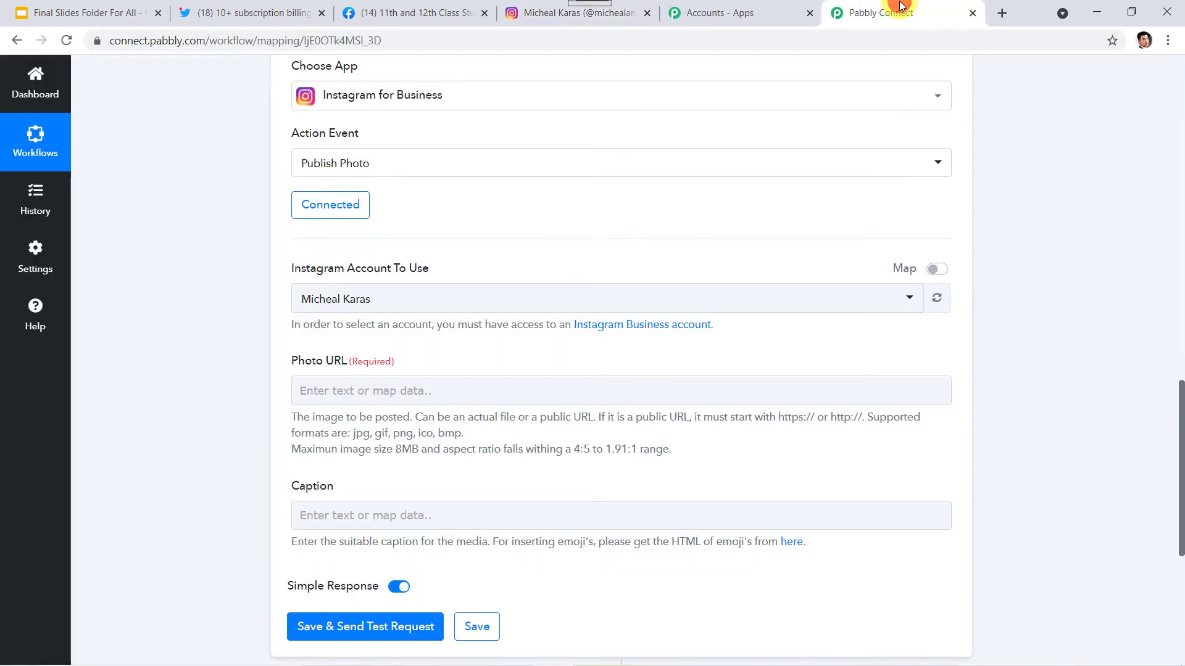
click(416, 309)
click(368, 368)
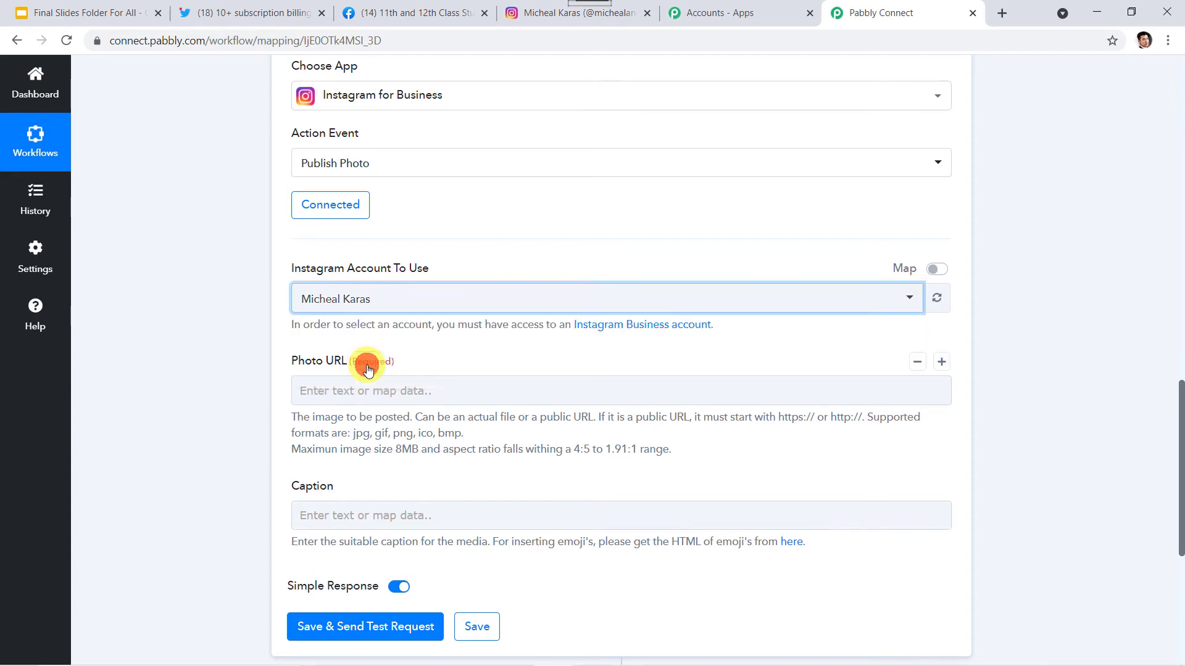
click(196, 342)
click(324, 389)
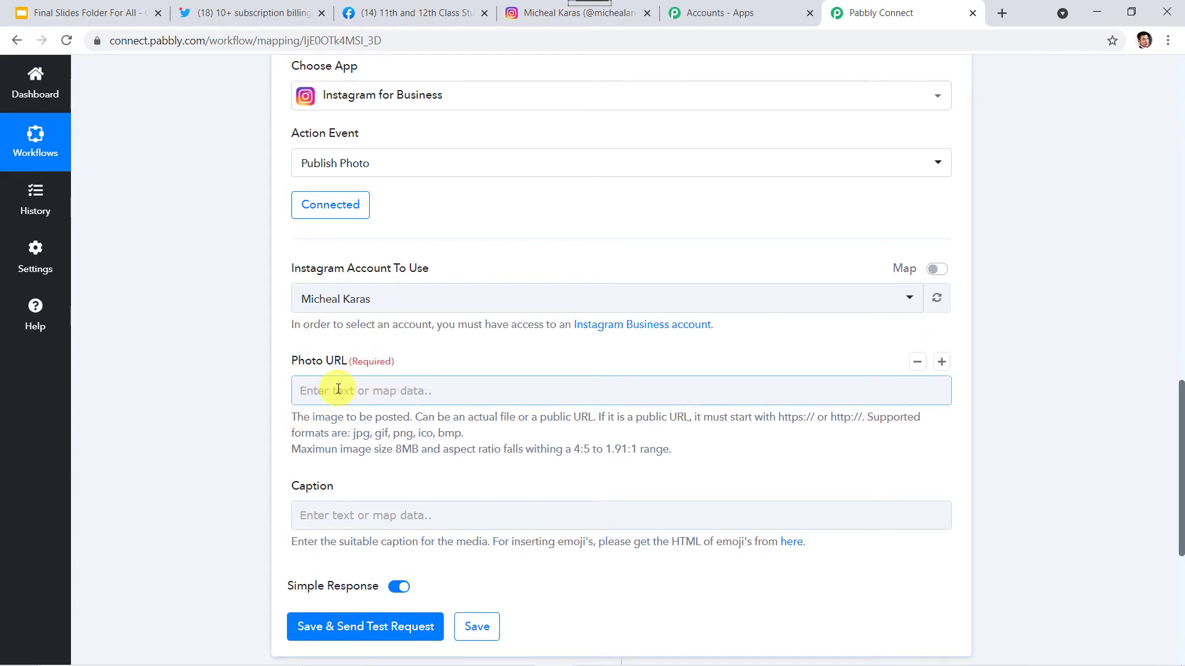
click(194, 304)
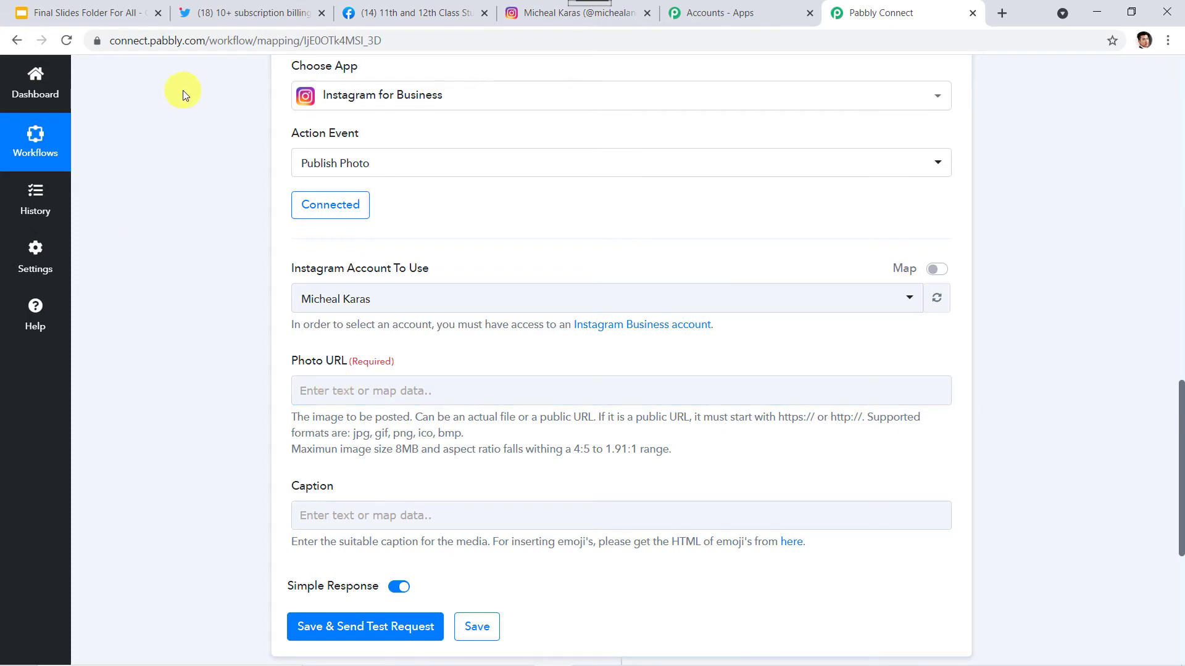
scroll(191, 157, up, 6)
scroll(190, 156, up, 4)
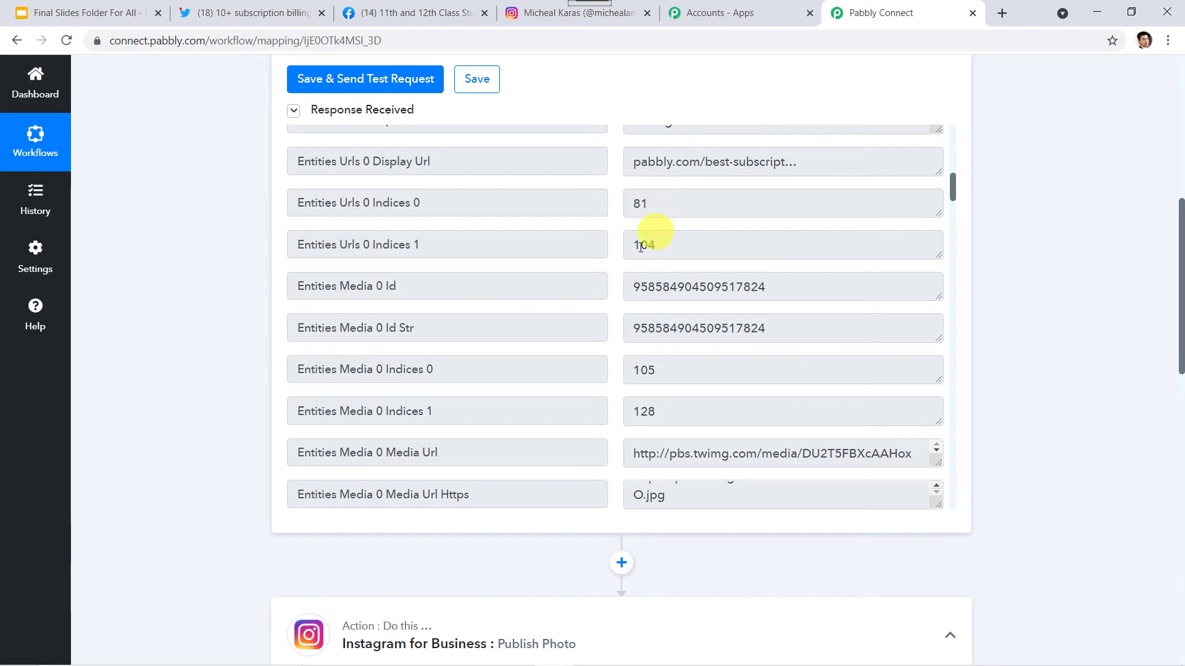
scroll(613, 262, up, 5)
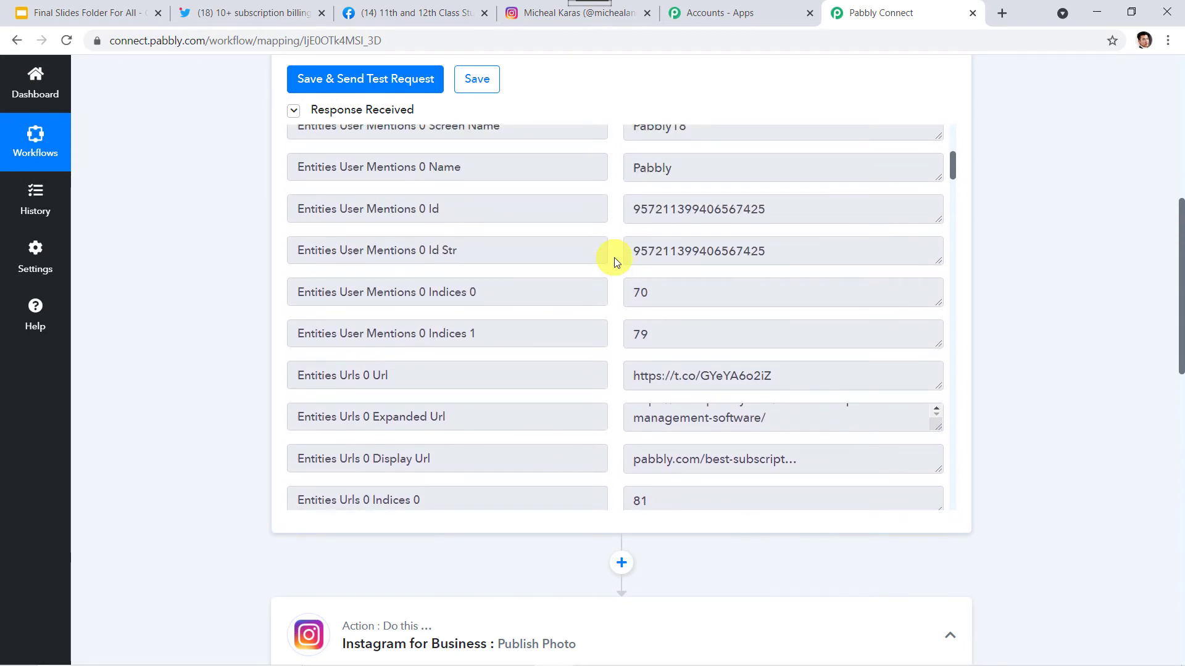
scroll(613, 257, down, 6)
scroll(613, 257, down, 3)
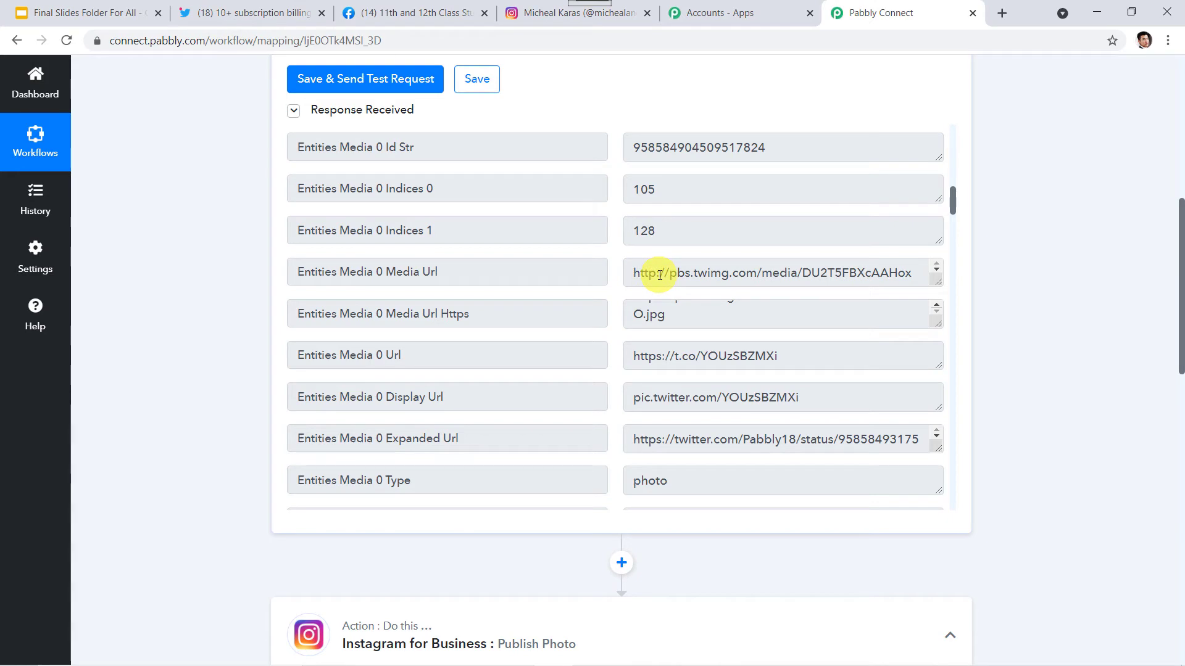
Map the Instagram action's Photo URL to the tweet's Entities Media 0 Media Url, searching the data for "media URL"
scroll(197, 571, down, 10)
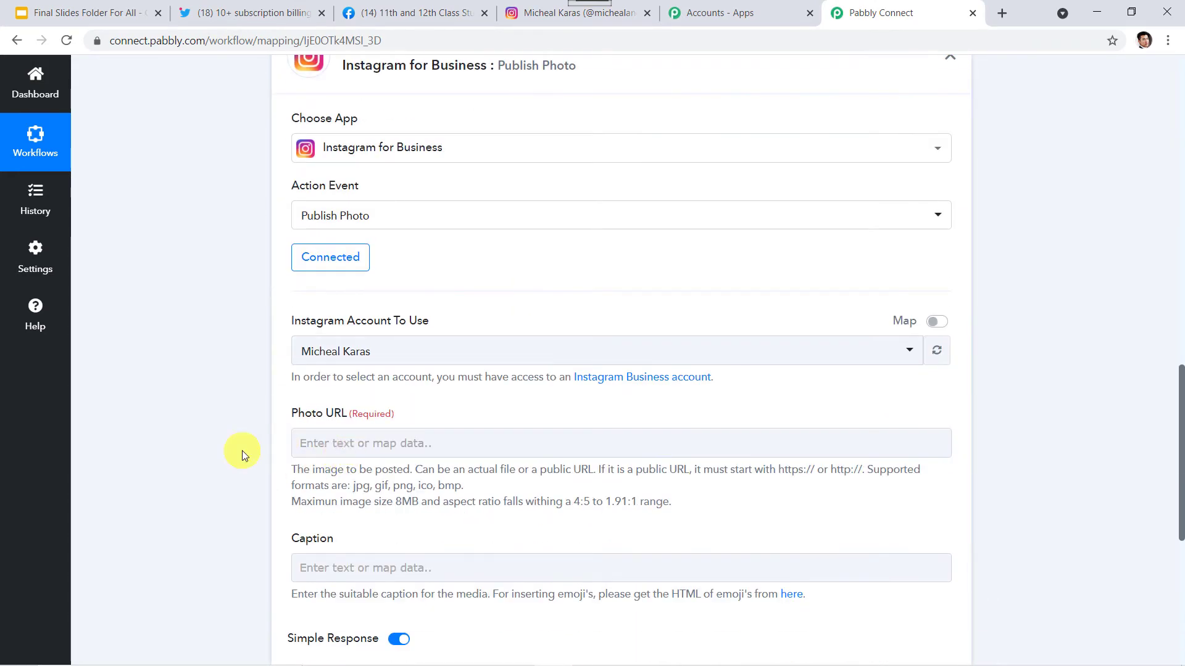
scroll(242, 451, down, 3)
click(334, 260)
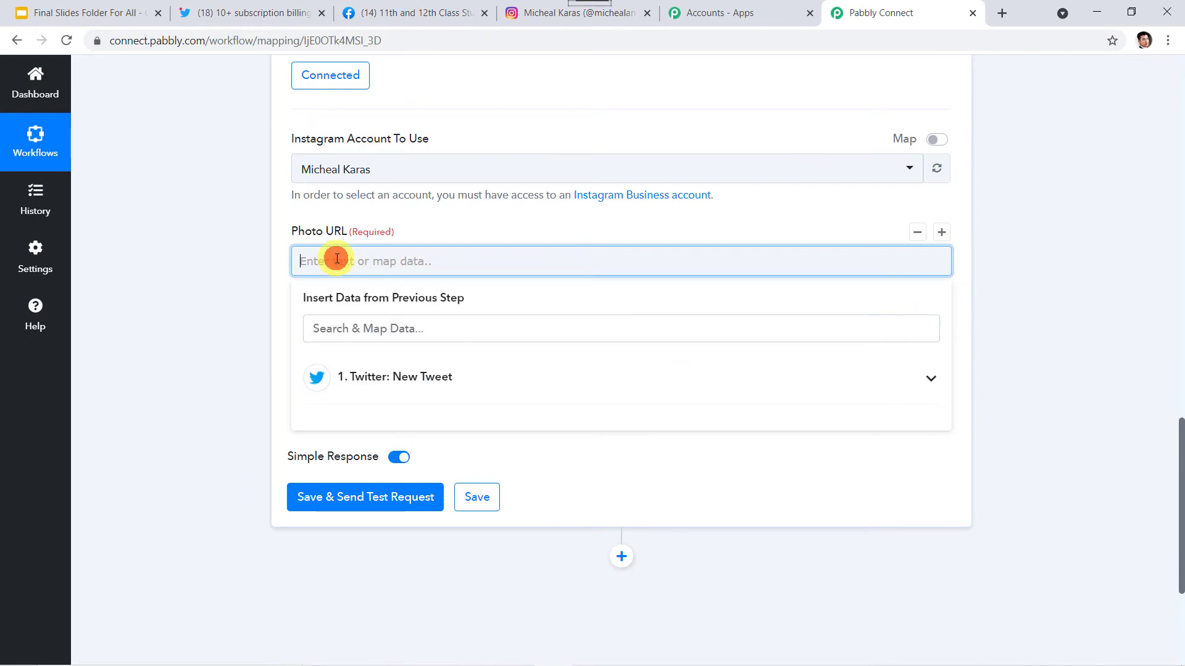
click(436, 386)
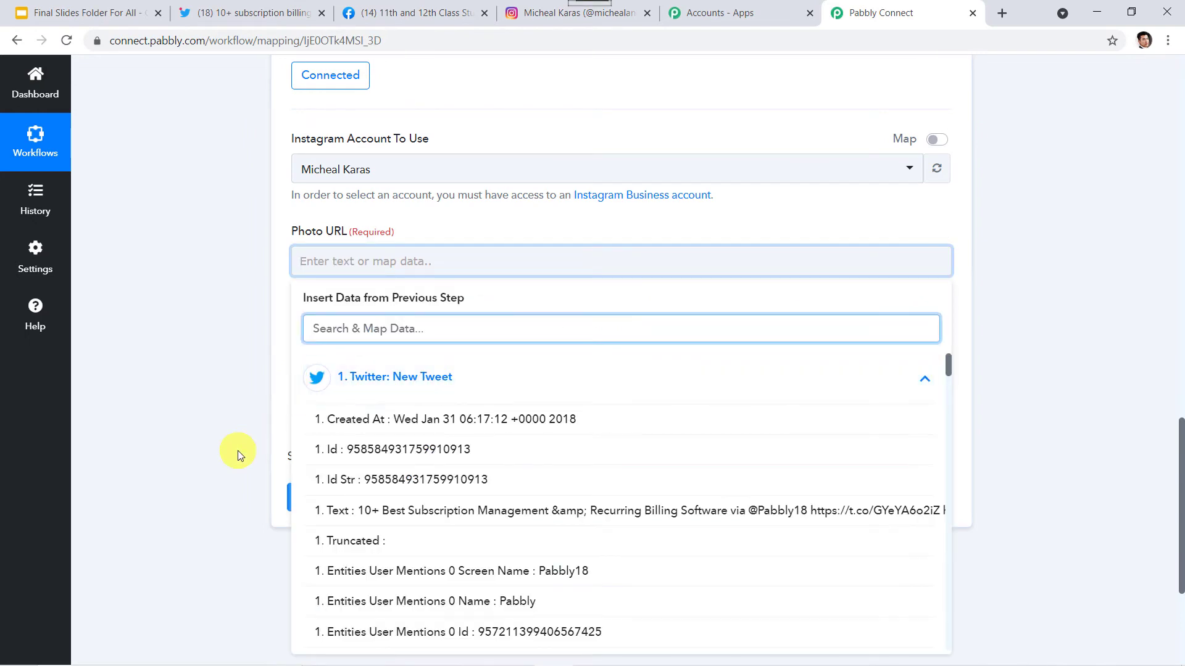
scroll(238, 450, down, 1)
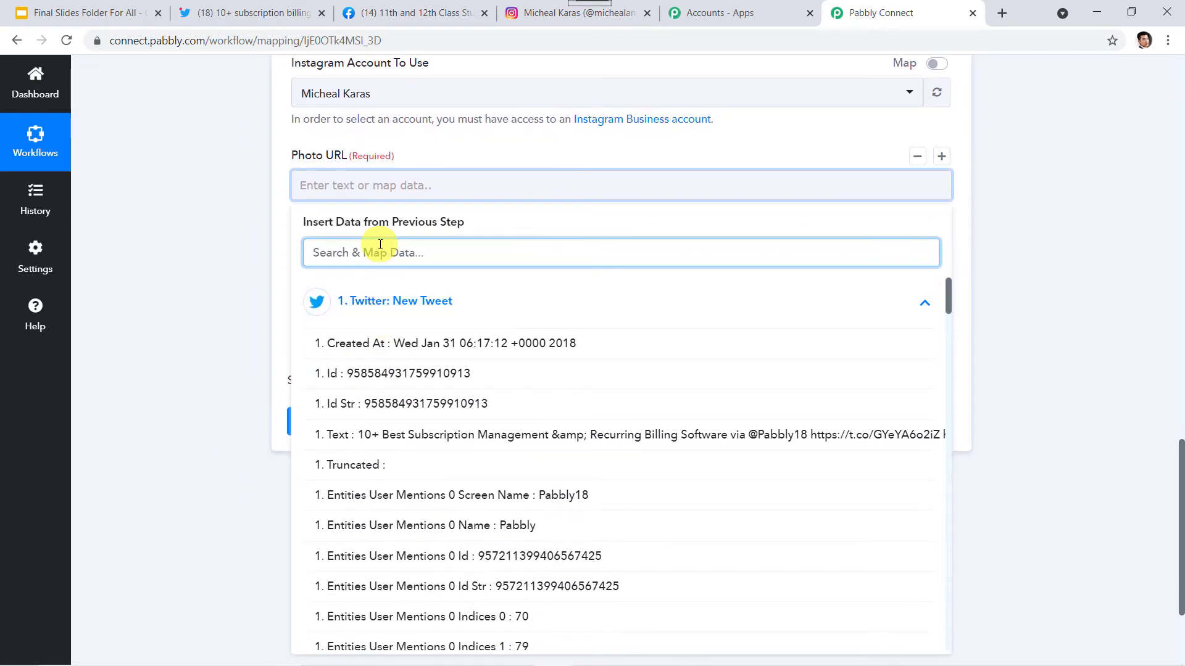
text(medi)
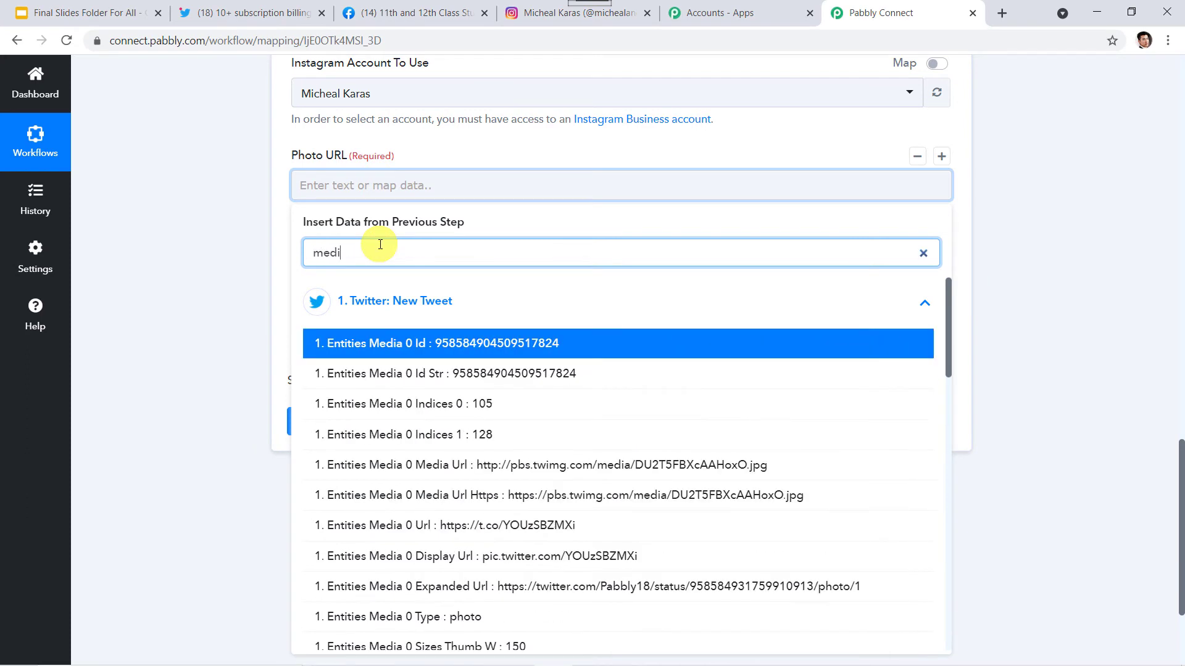
text(a URL)
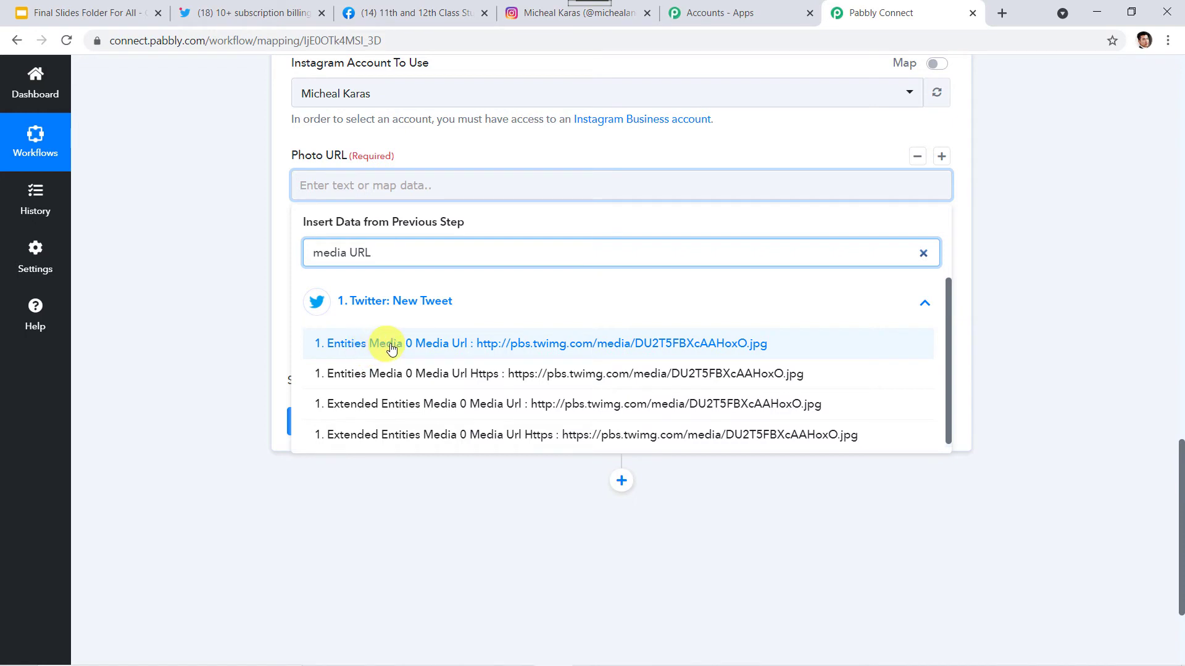
click(480, 345)
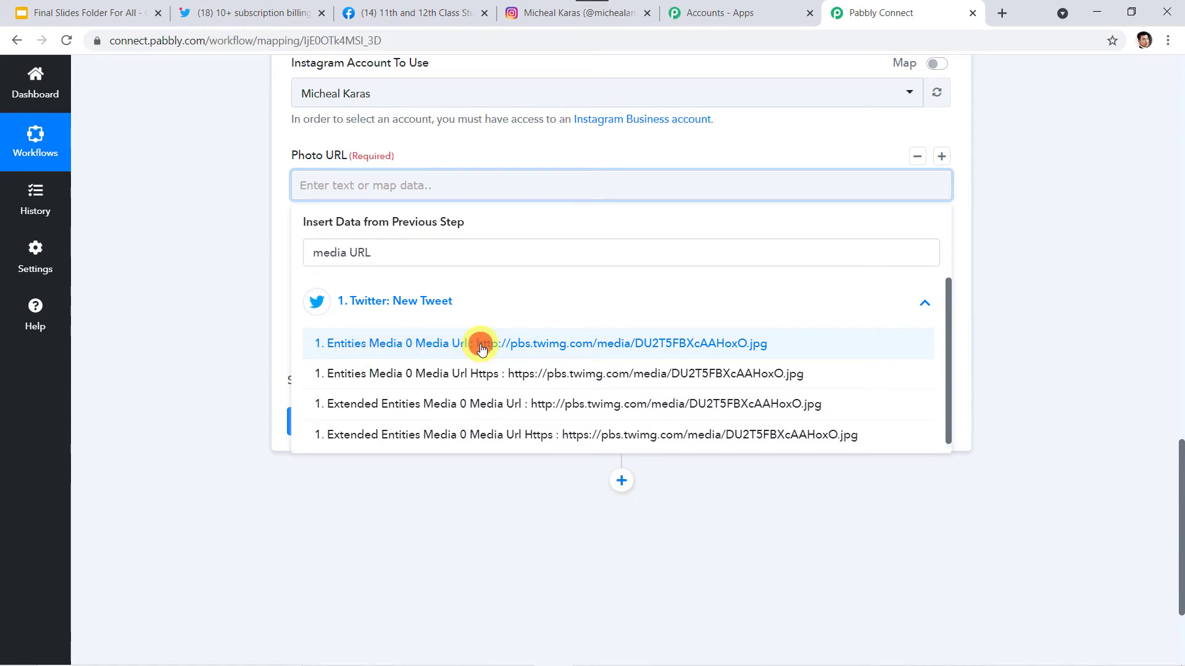
click(149, 282)
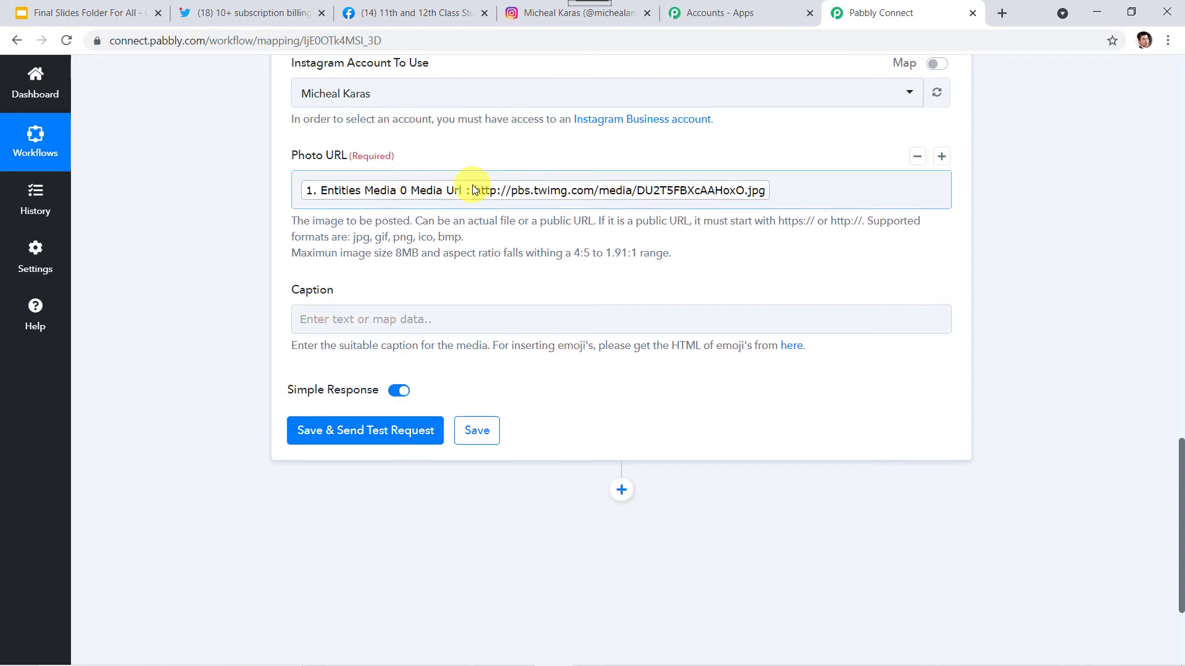
Check the tweet text in the Twitter response and map the Instagram action's Caption to the tweet's Text value
scroll(225, 312, up, 8)
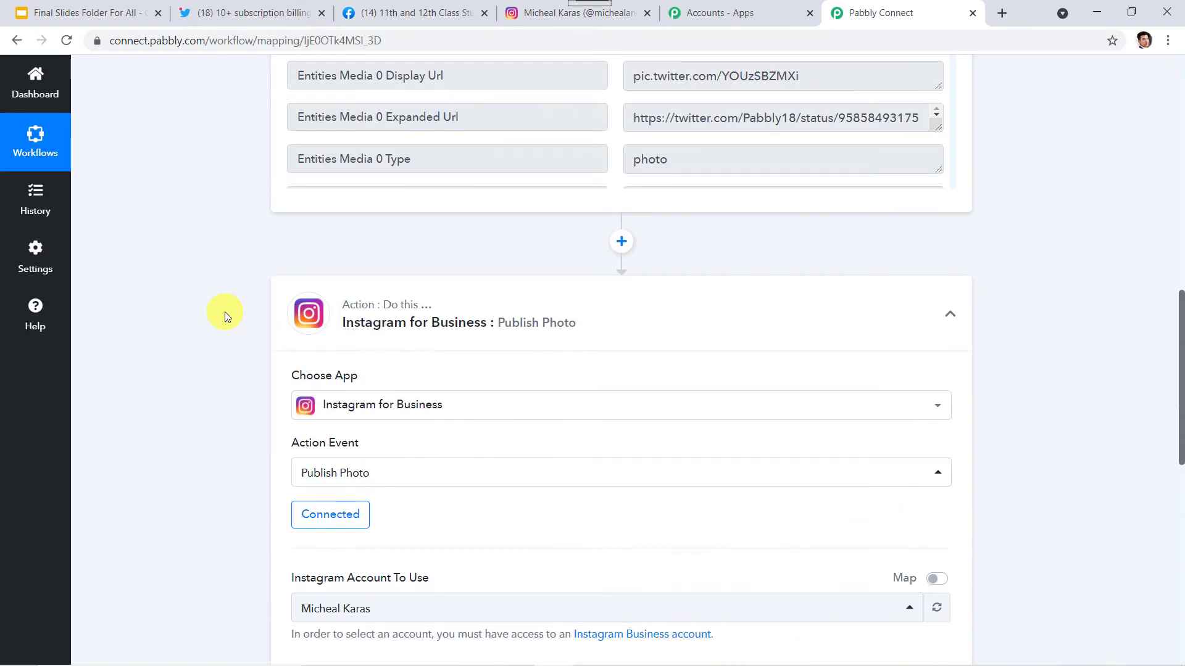
scroll(224, 312, up, 5)
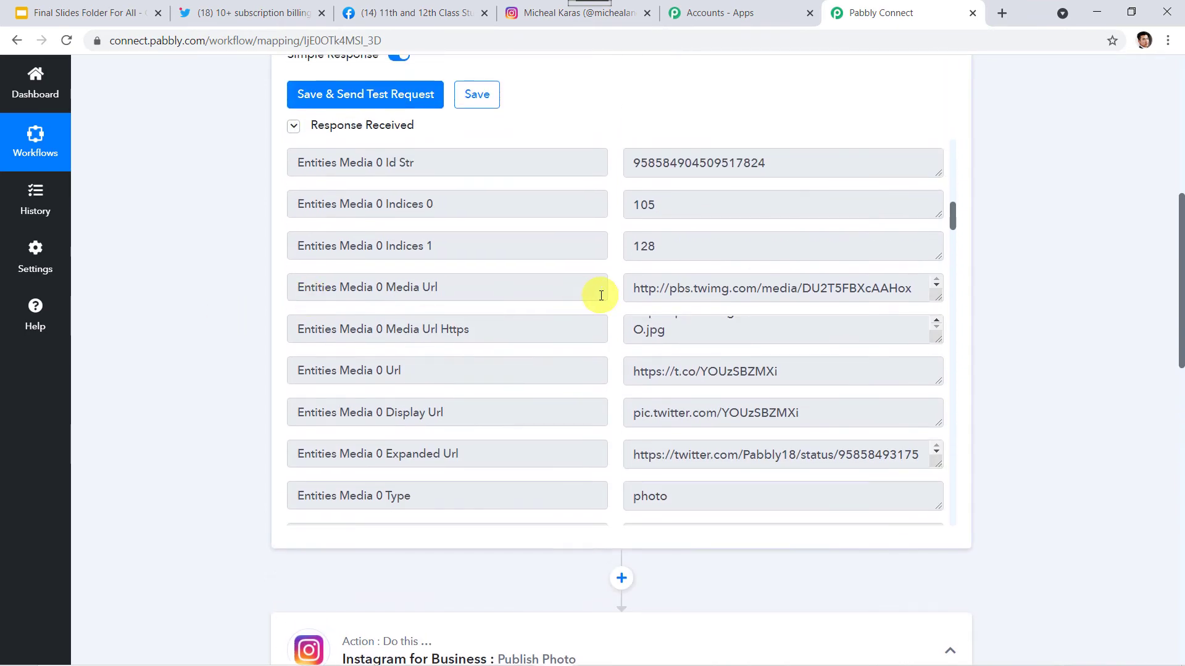
scroll(600, 295, up, 10)
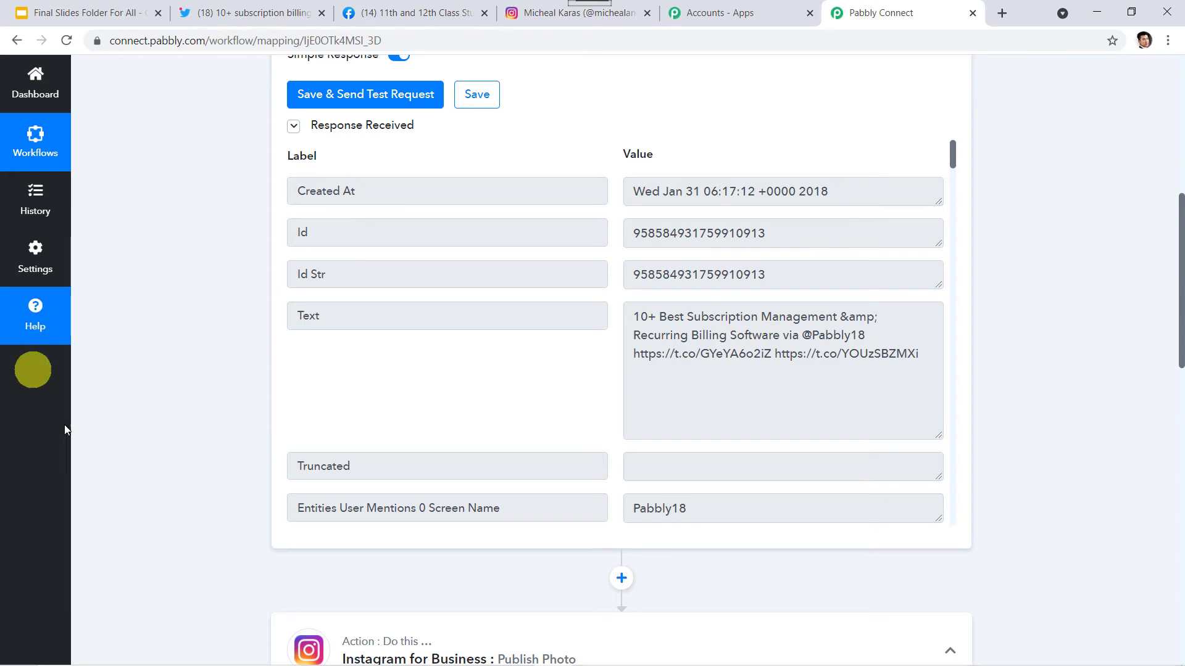
scroll(177, 505, down, 10)
scroll(176, 504, down, 3)
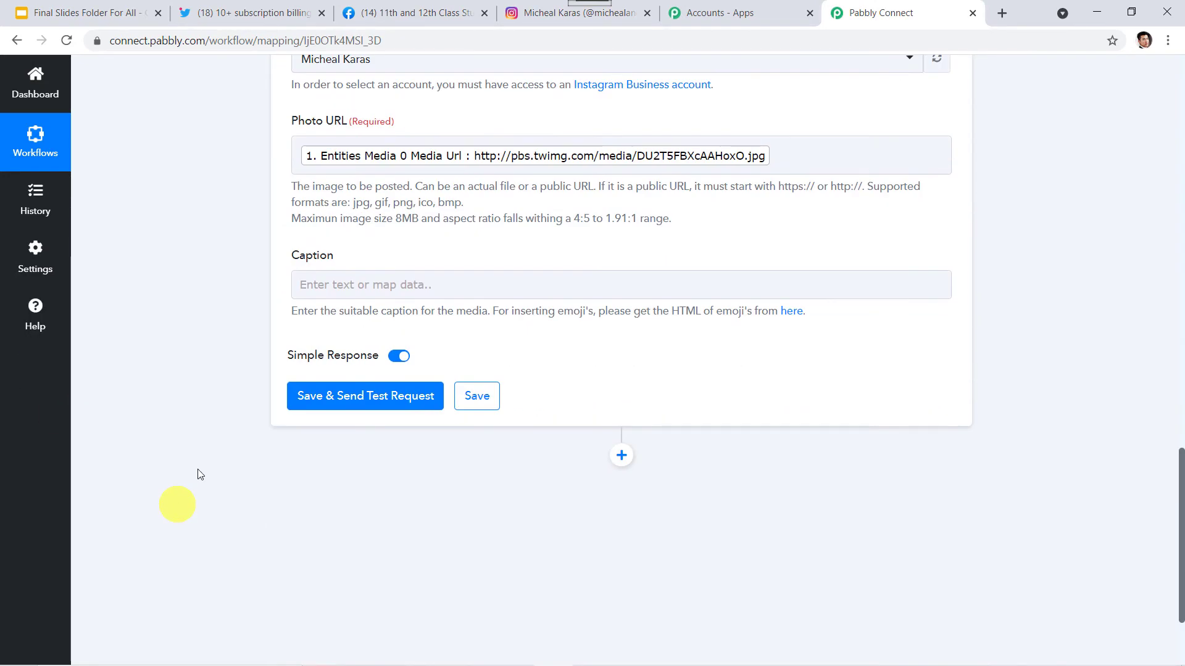
click(404, 286)
click(401, 386)
scroll(204, 439, down, 2)
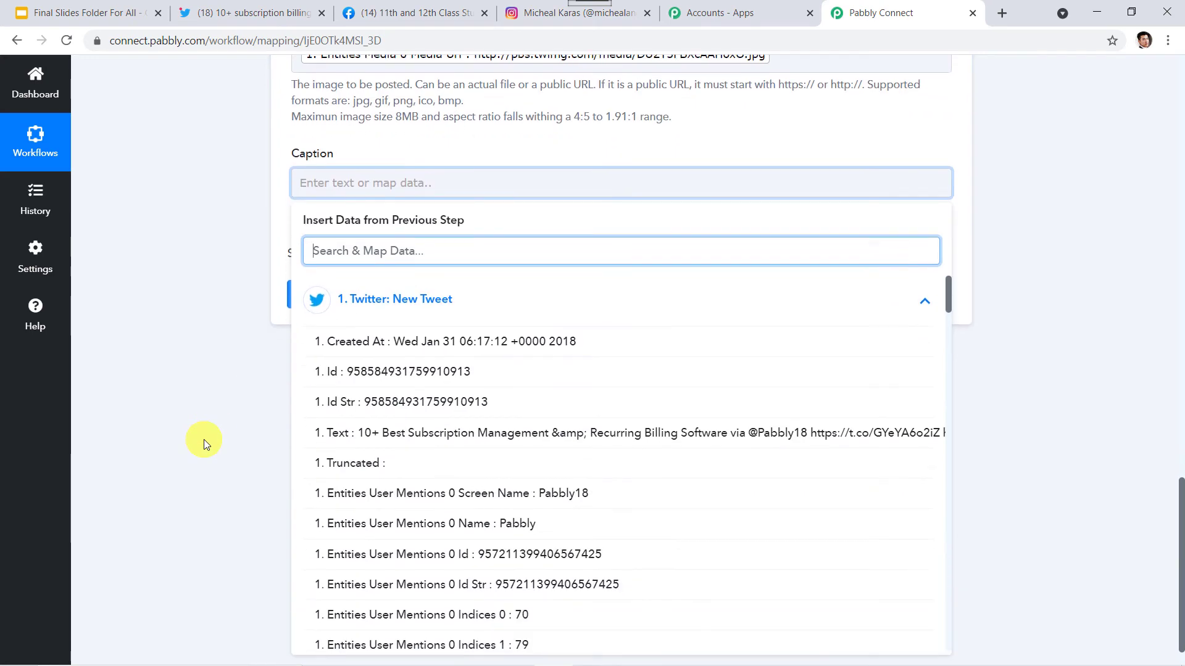
click(432, 439)
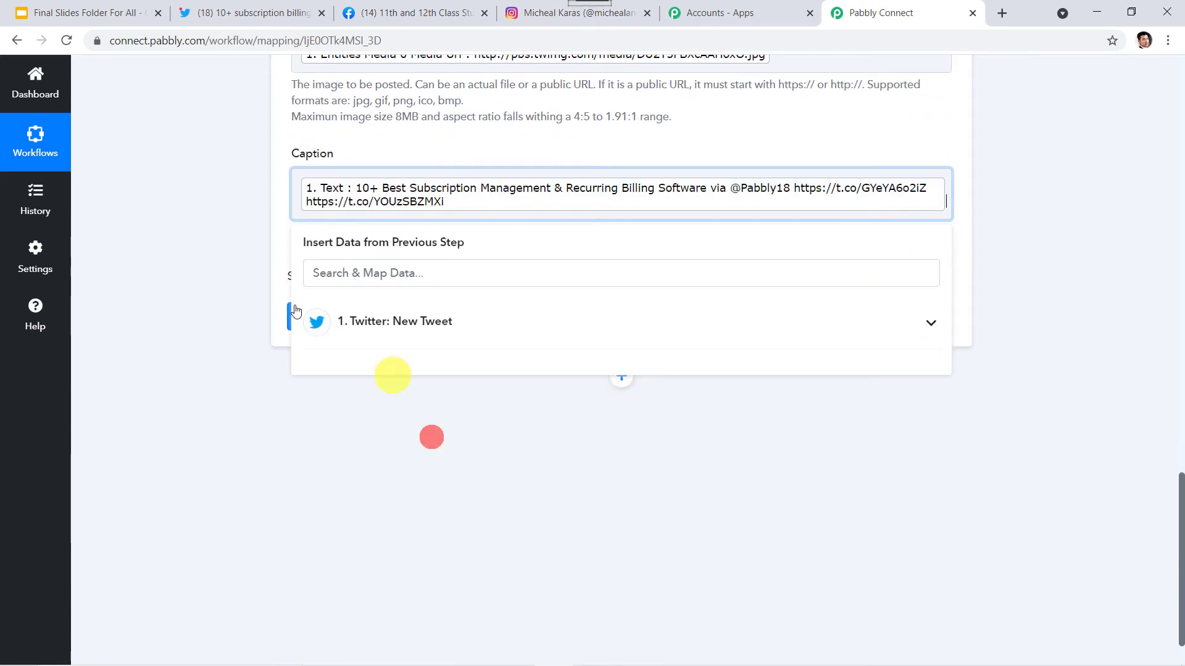
click(188, 291)
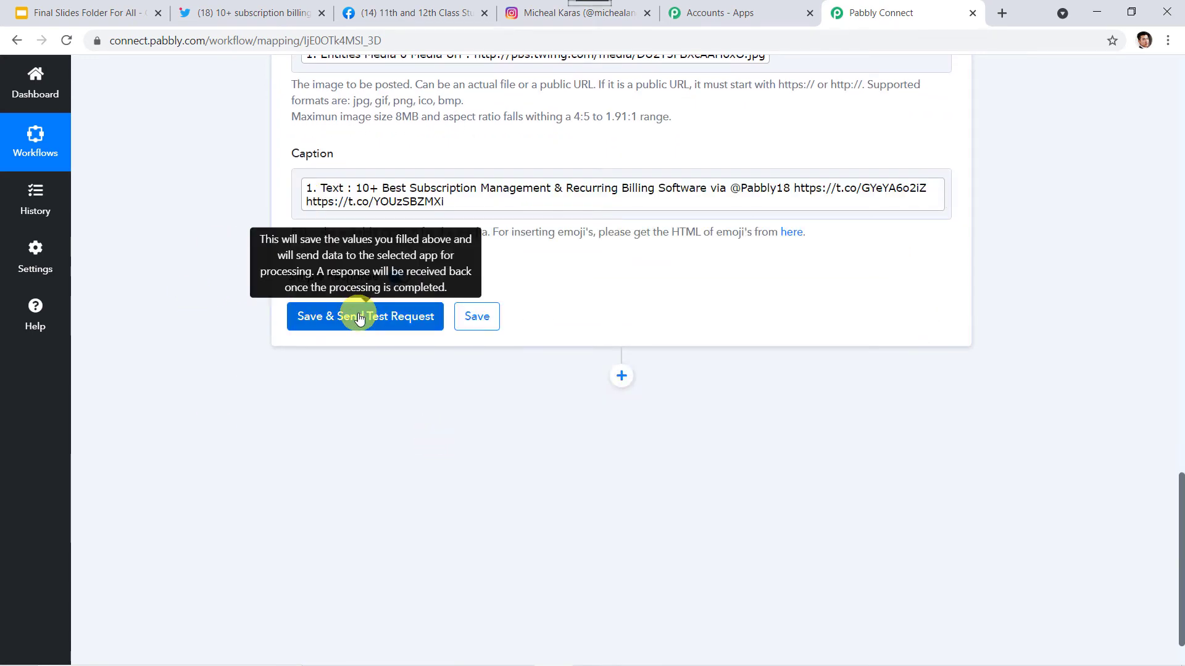
Save the Instagram Publish Photo action and send a test request
click(360, 319)
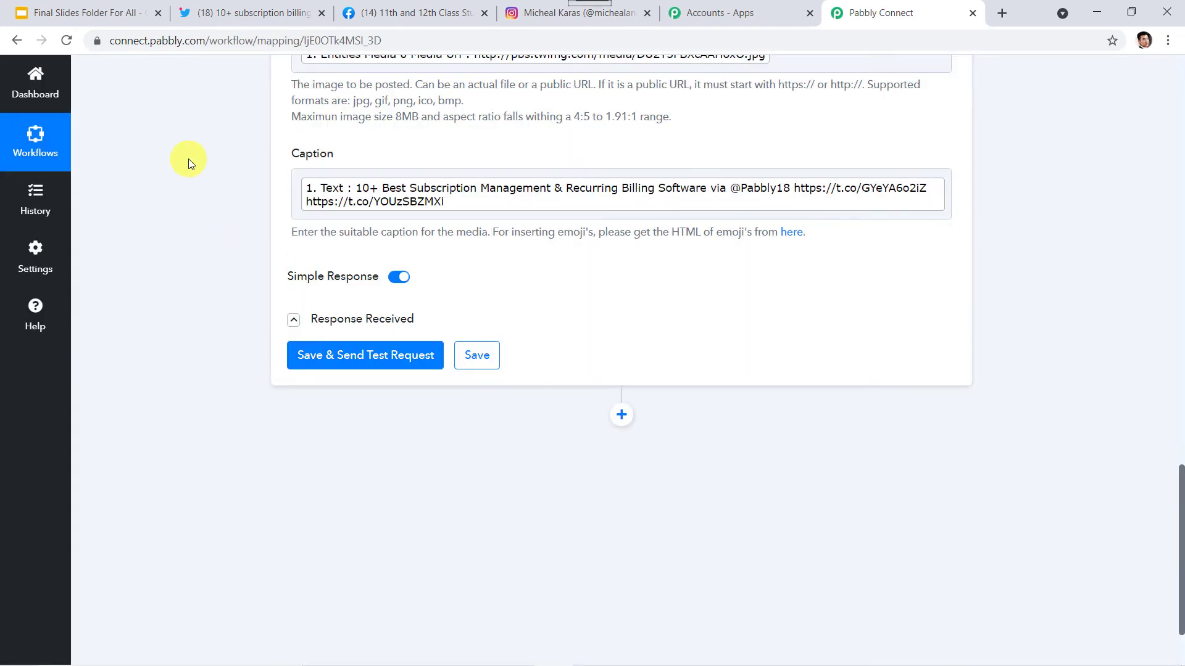
scroll(189, 162, up, 15)
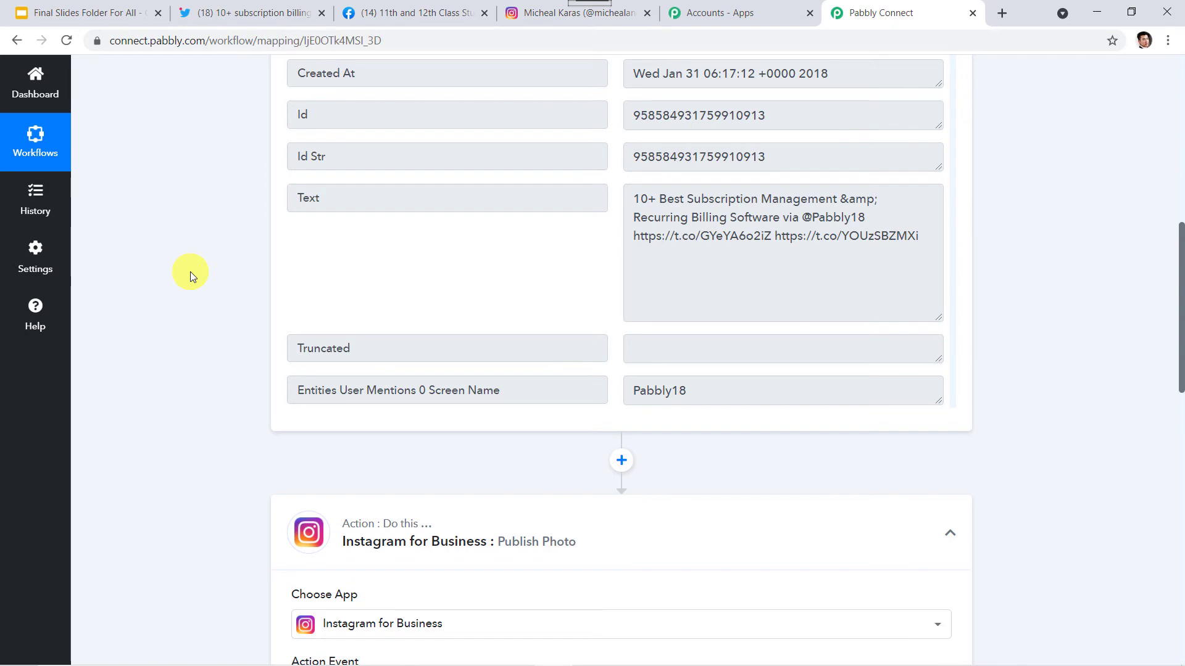
scroll(190, 271, down, 10)
scroll(190, 272, down, 3)
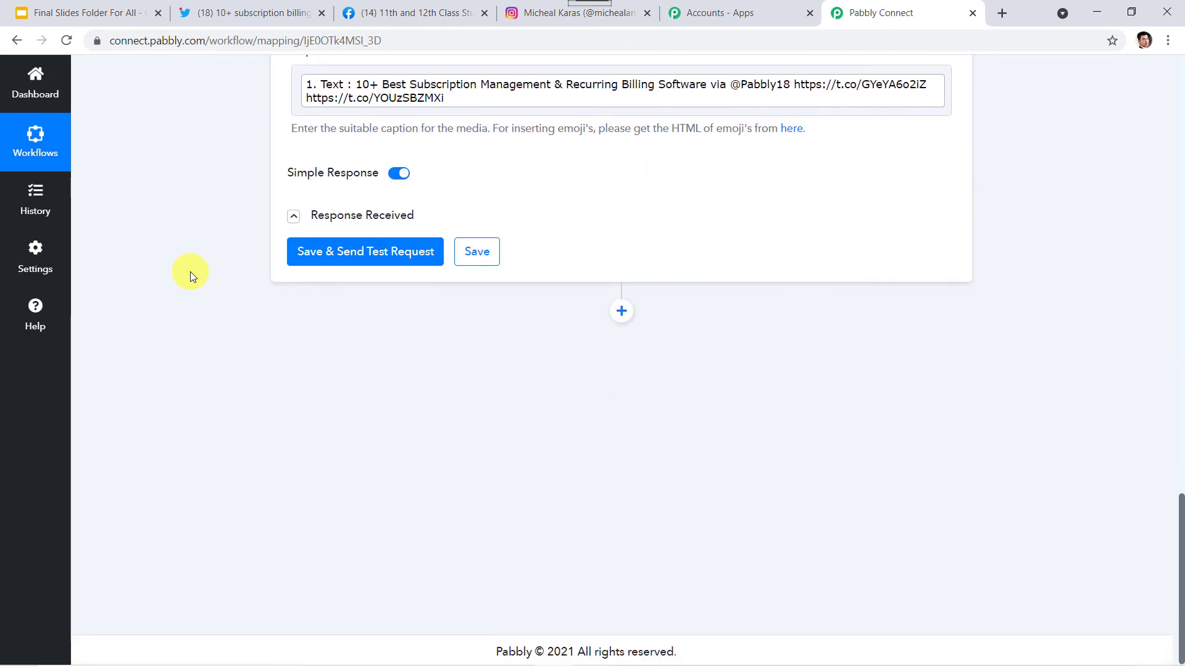
Add another action step after Instagram using Facebook Groups with Post Photo as the action event
click(622, 313)
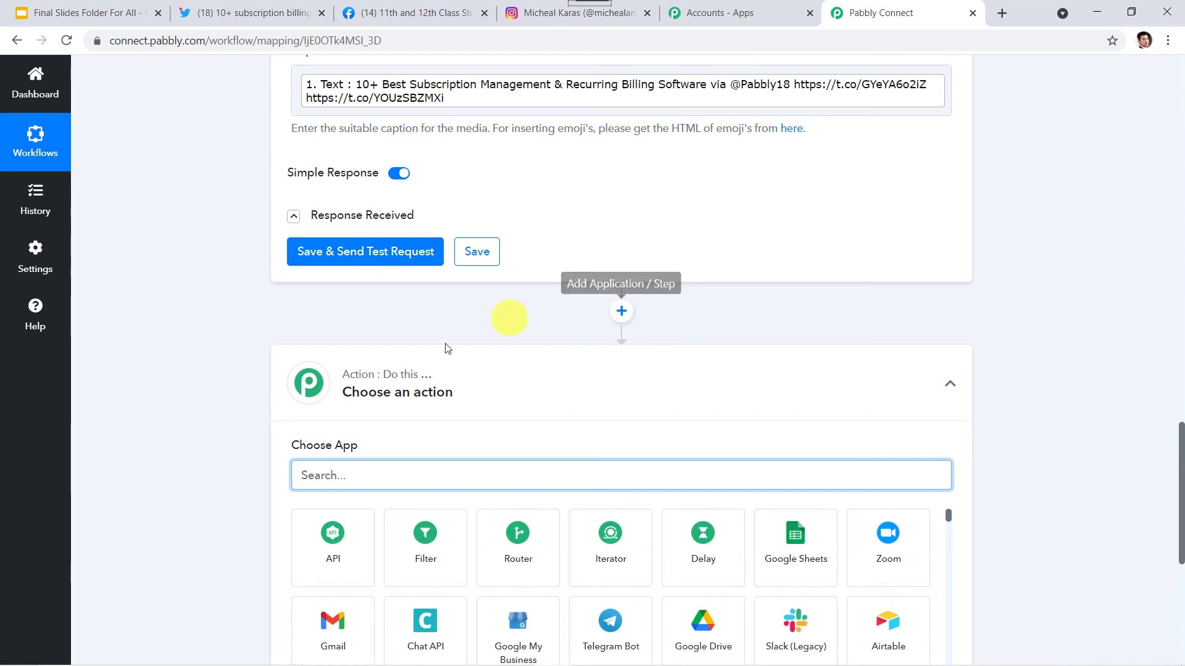
scroll(477, 302, down, 4)
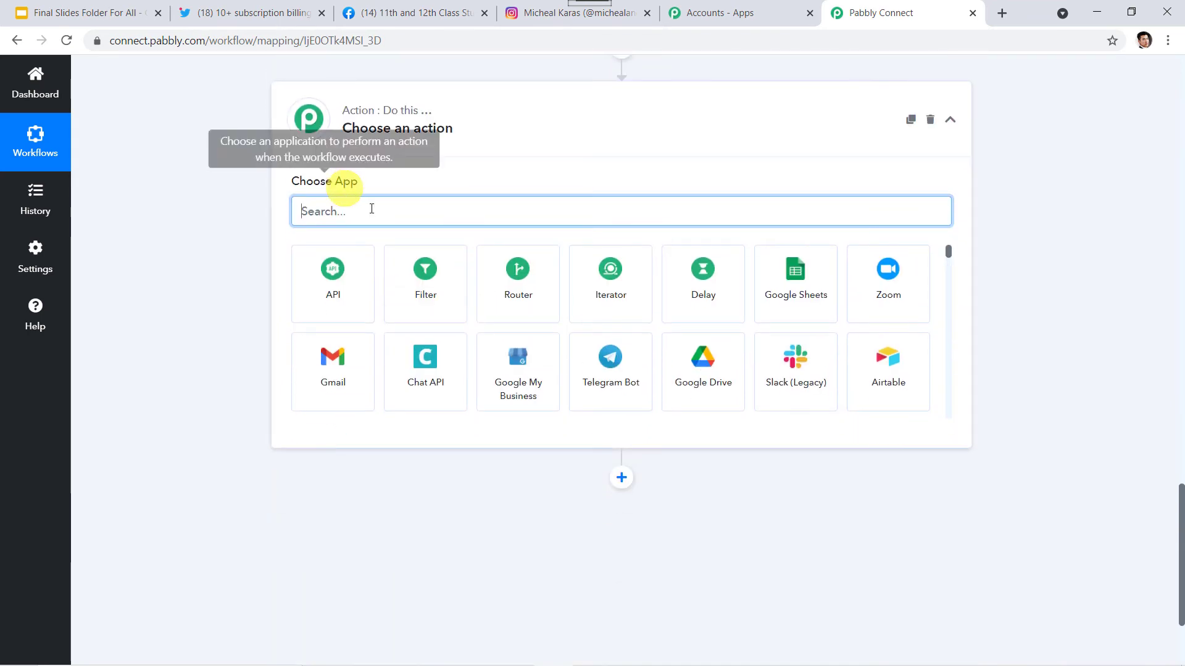
text(Fac)
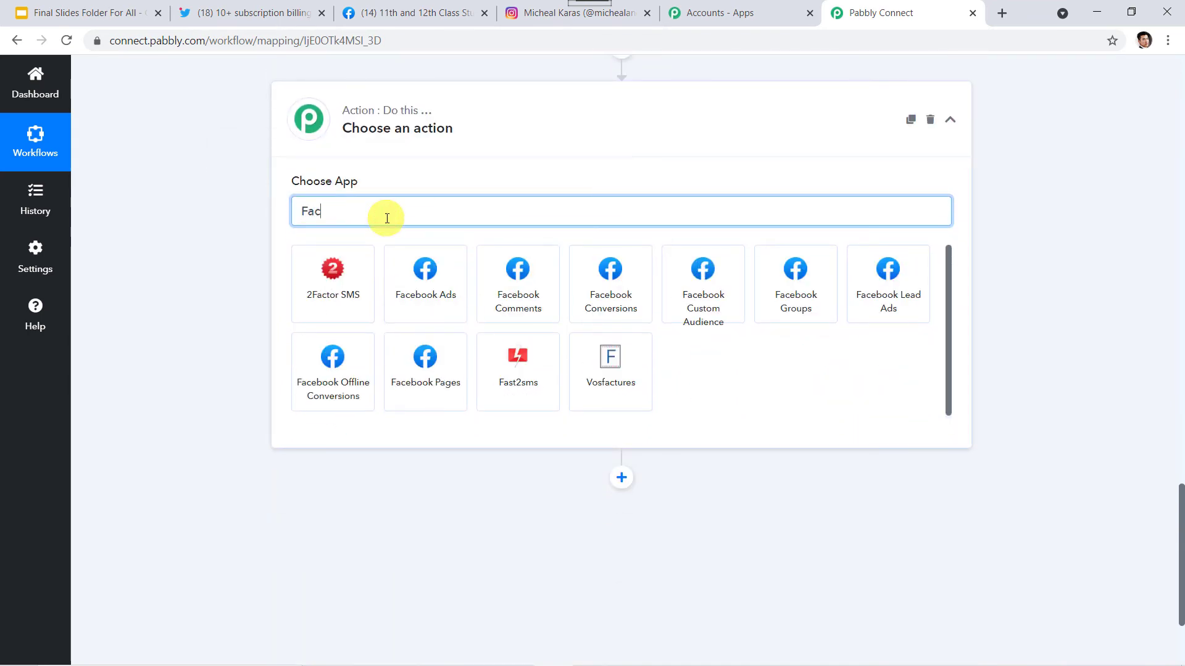
text(ebook )
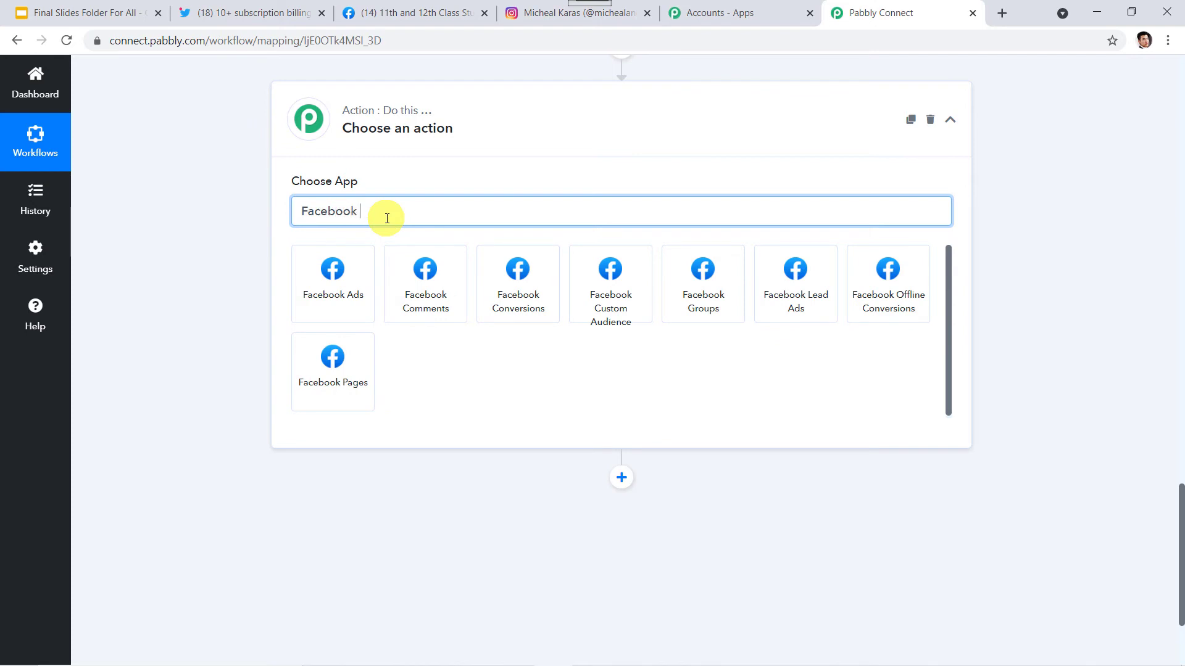
text(g)
click(341, 268)
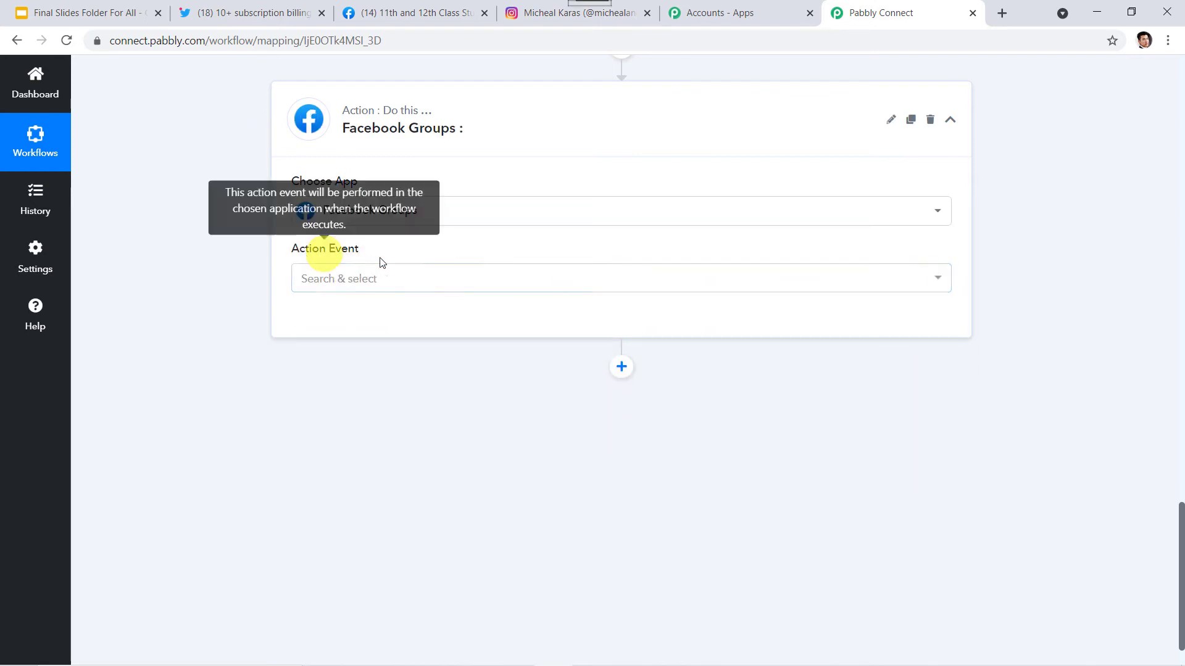
click(354, 279)
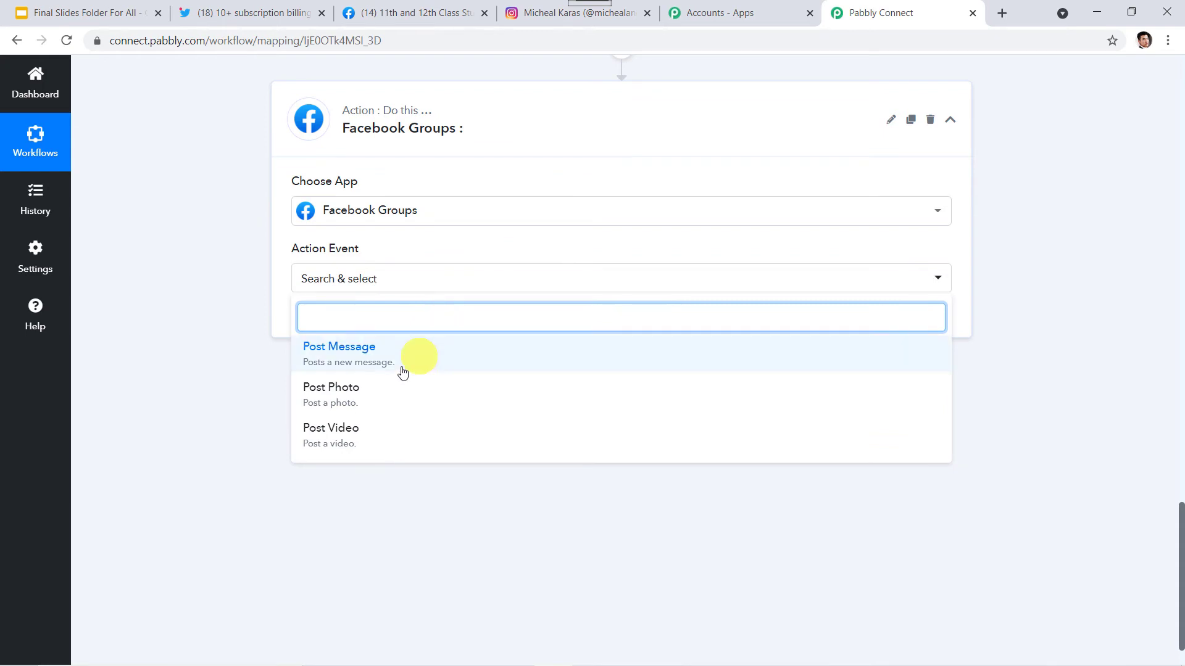
click(363, 398)
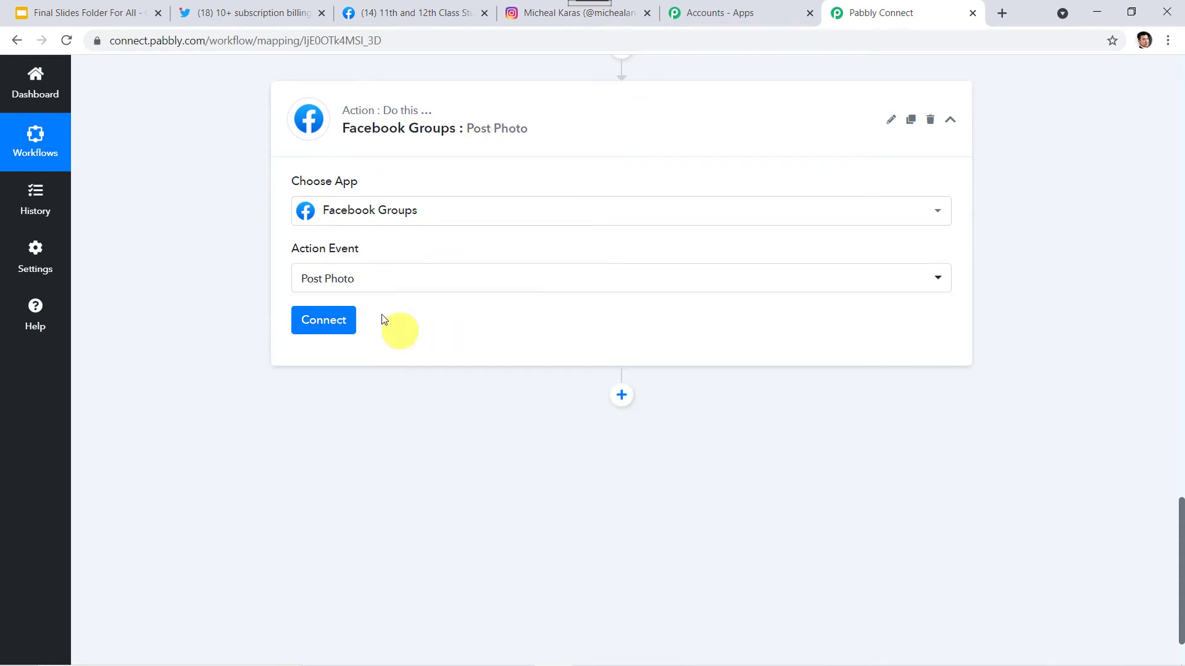
Connect Facebook Groups to the Post Photo action through a new connection
click(327, 322)
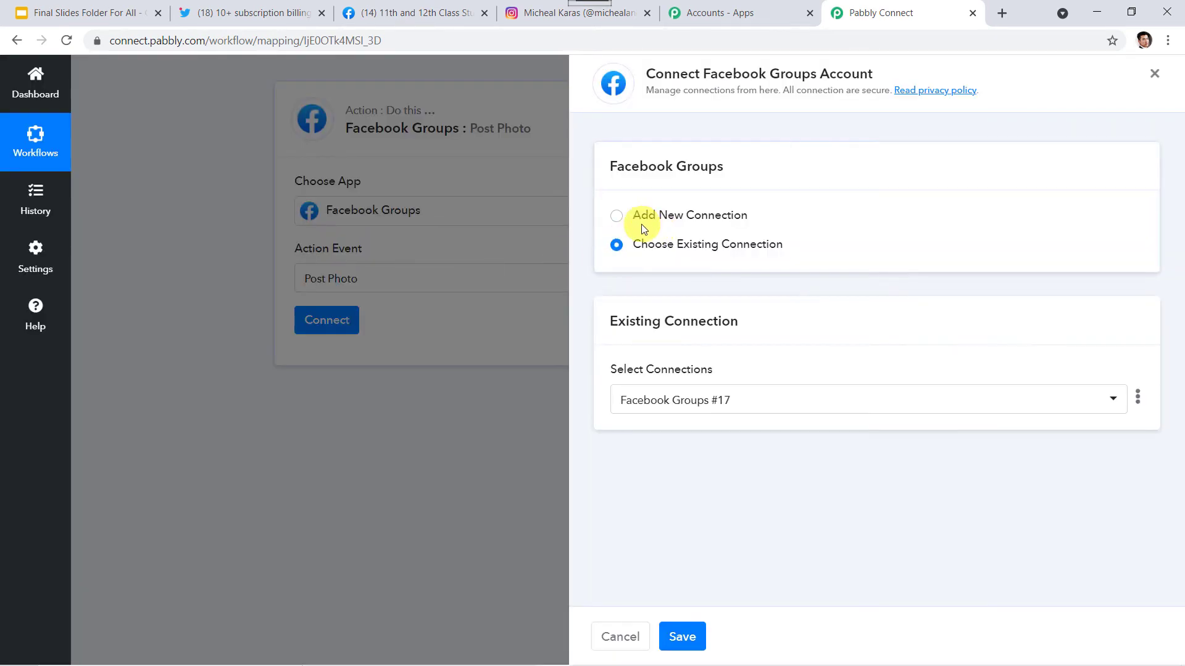
click(645, 218)
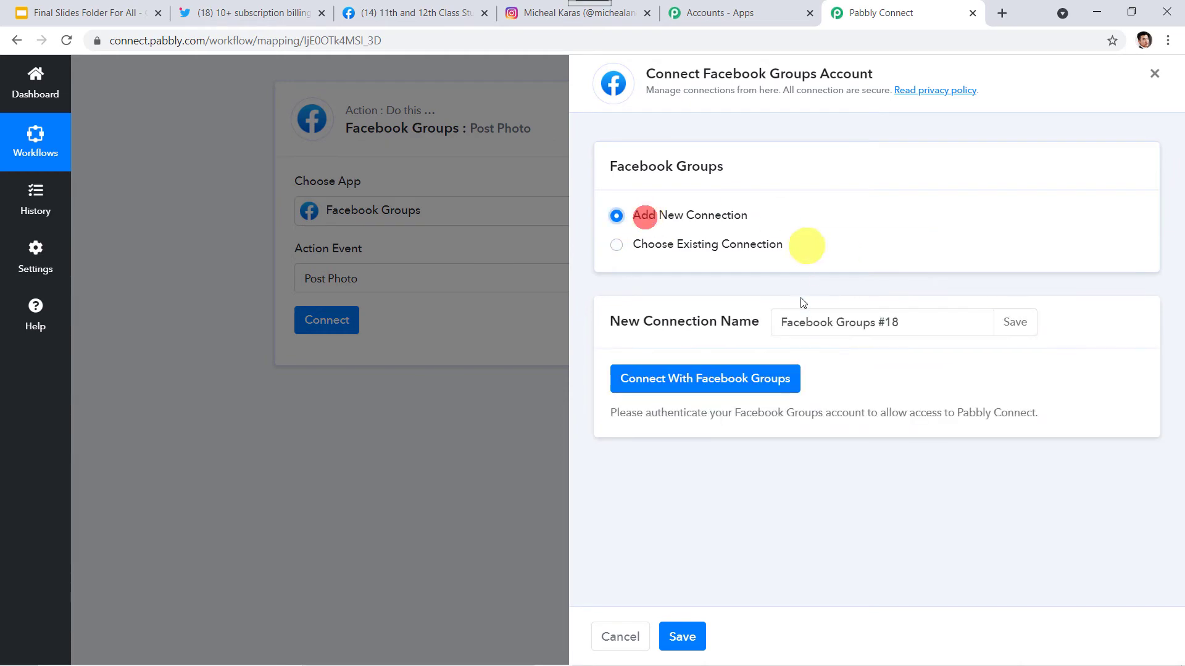
click(710, 379)
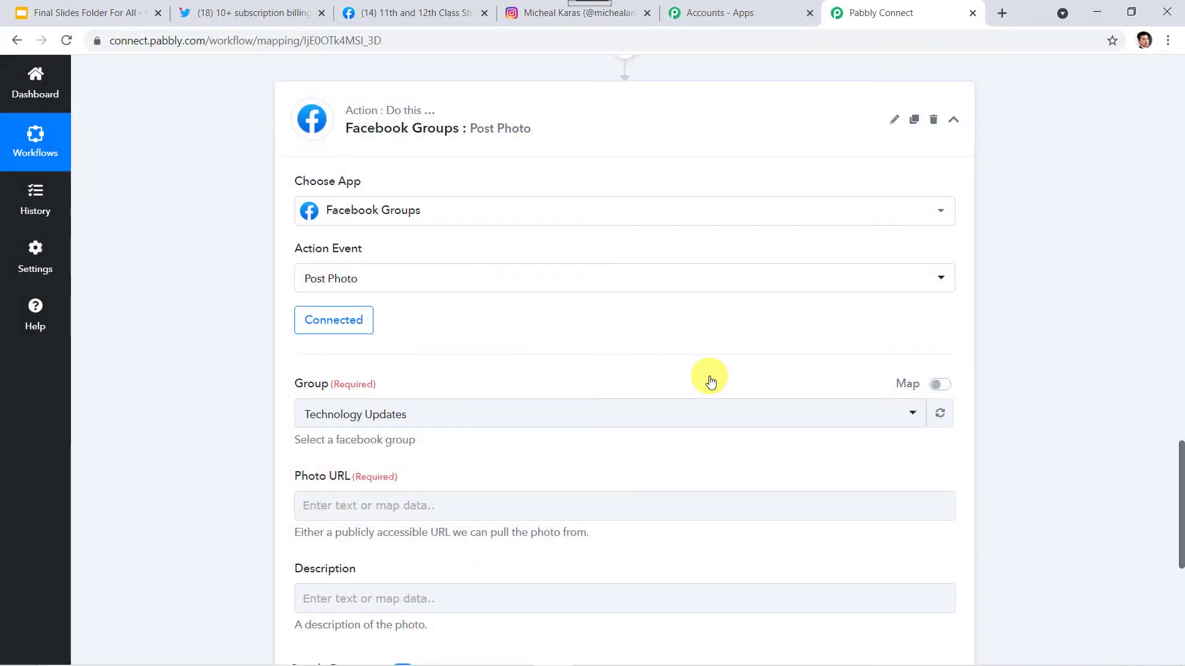
Switch to Facebook and open the Technology Updates group from the list of managed groups
scroll(316, 150, down, 4)
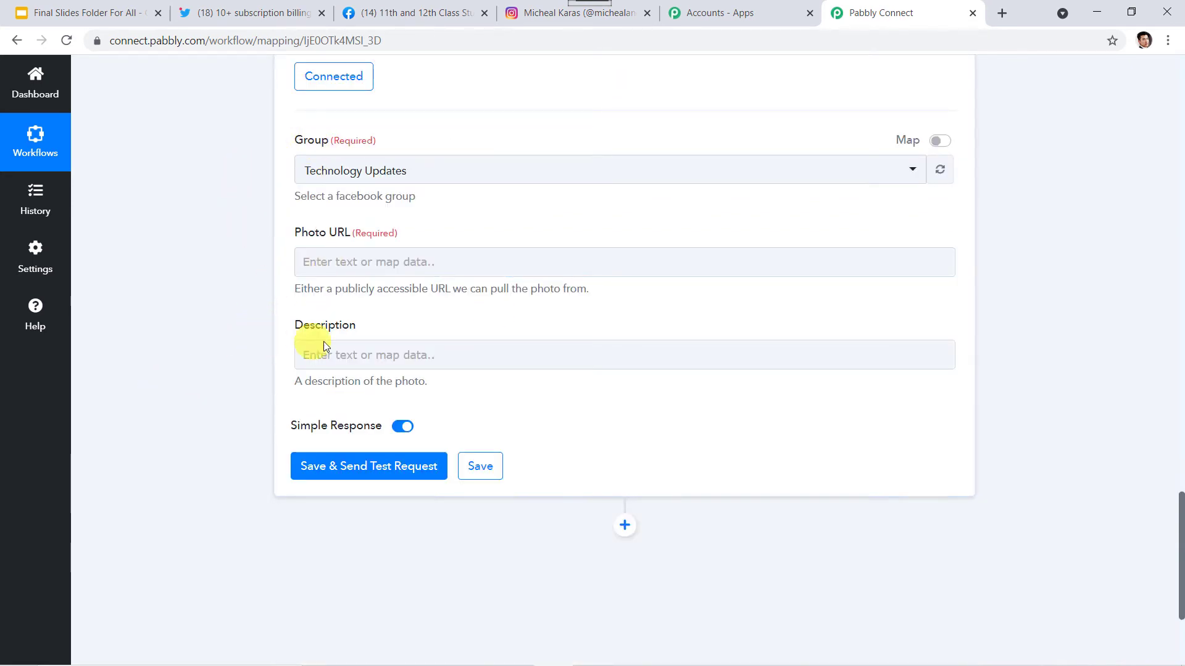
click(344, 346)
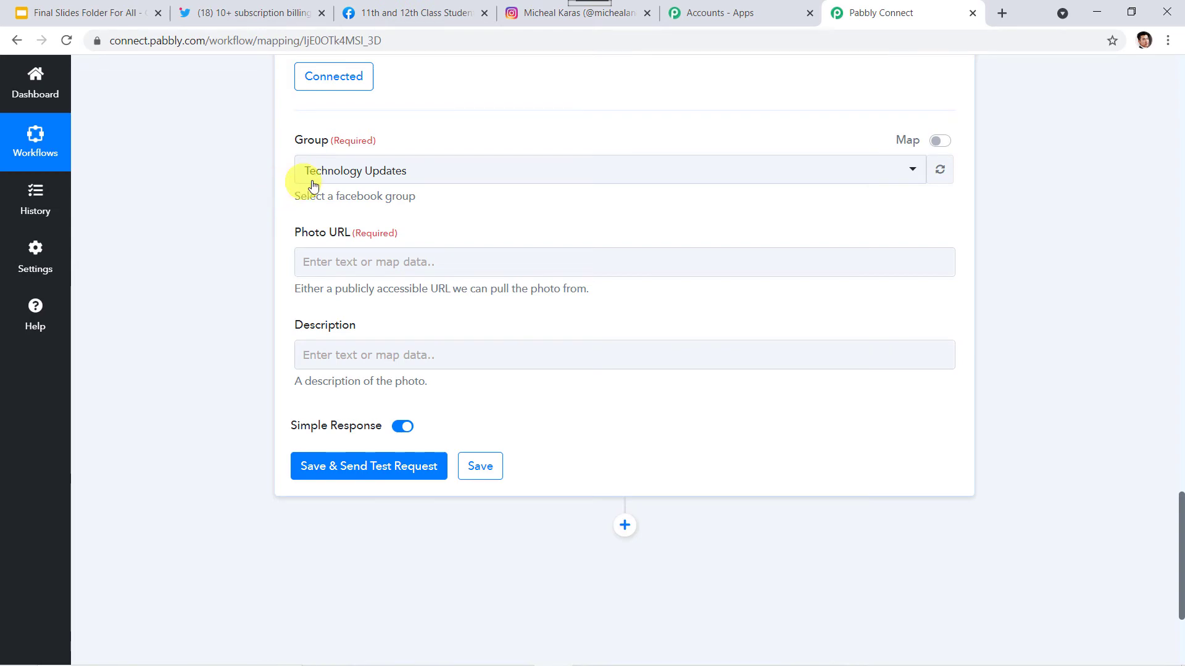
key(ctrl+3)
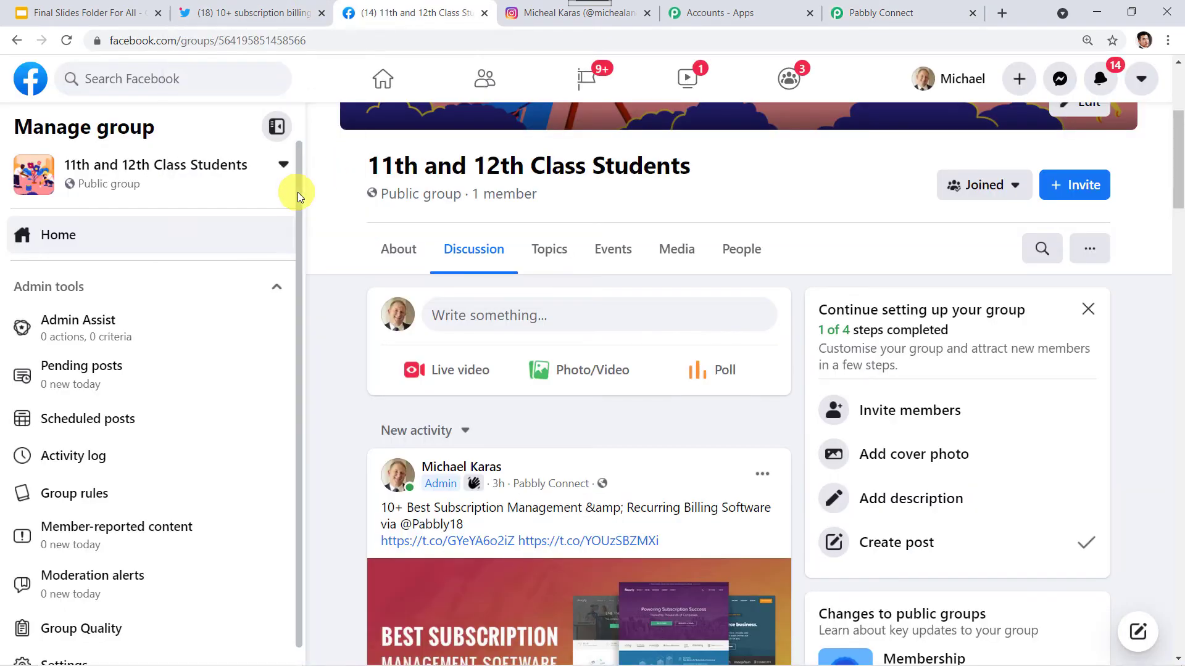
click(221, 177)
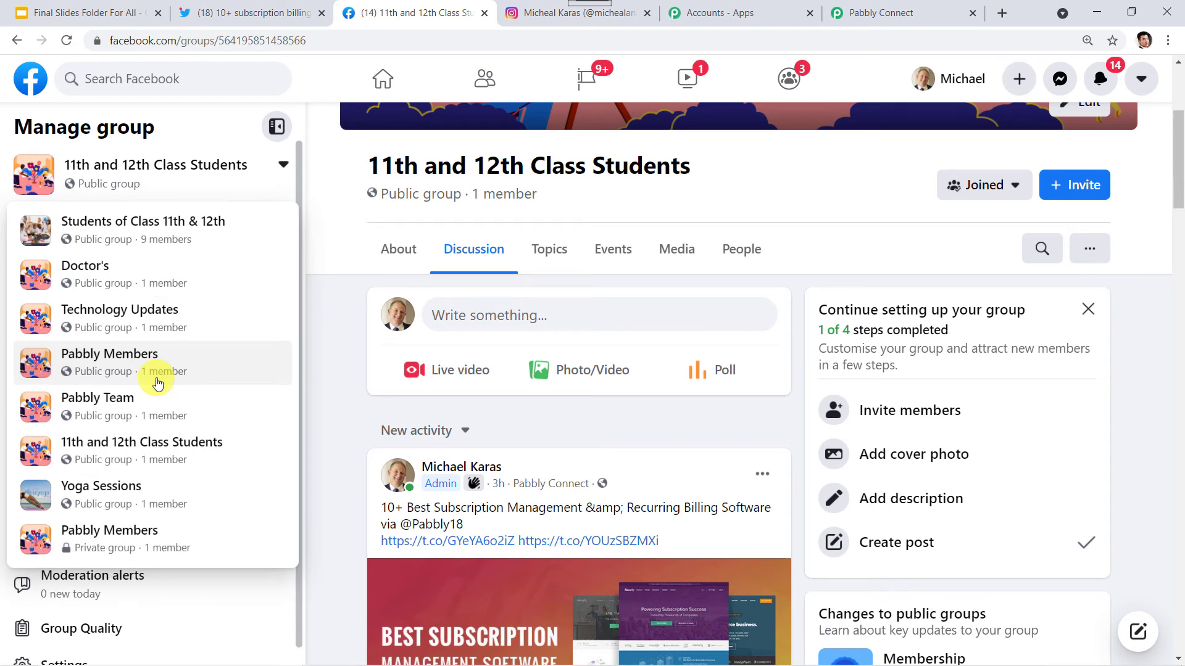
click(123, 328)
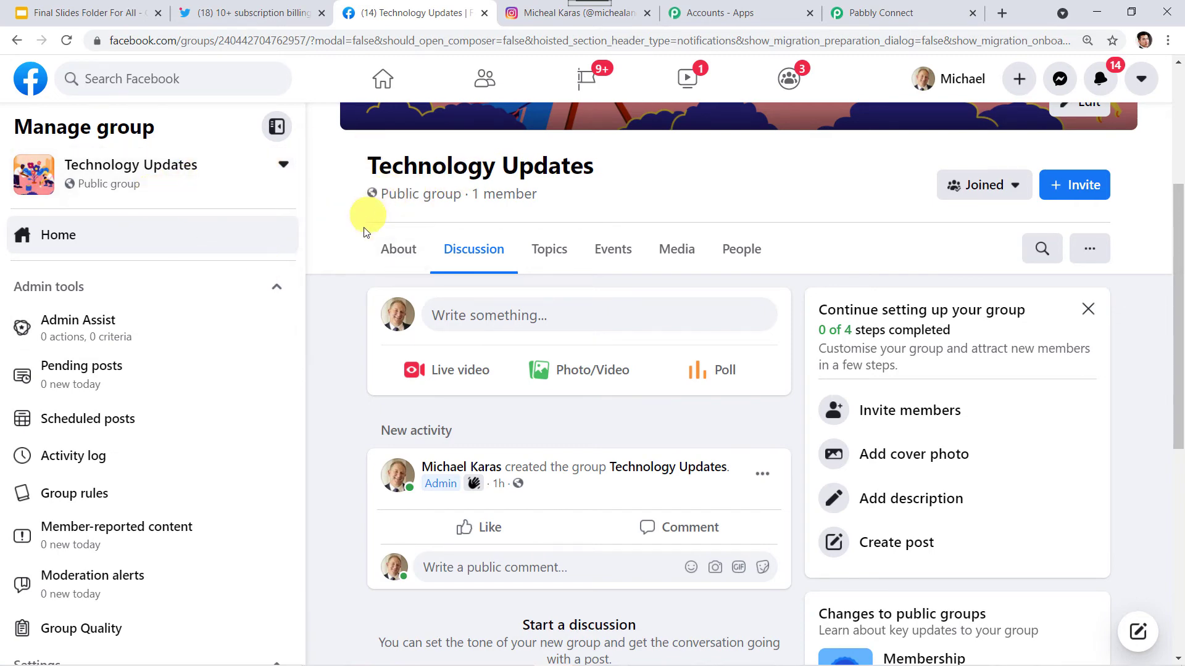
click(913, 10)
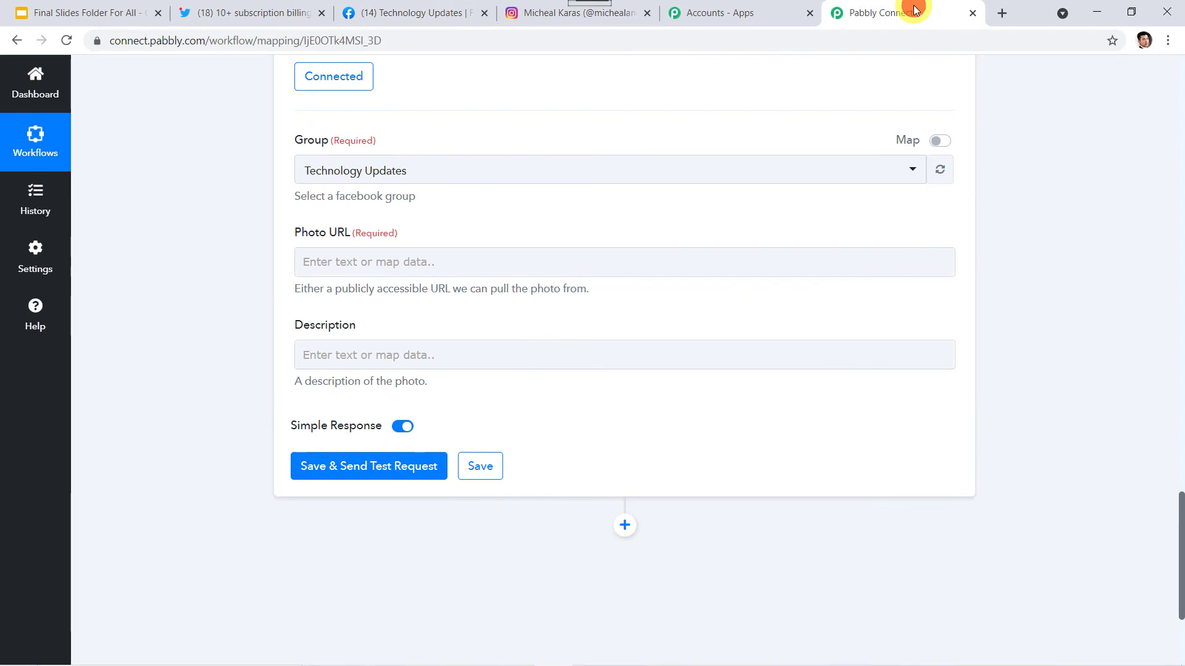
click(407, 12)
Open the Technology Updates group's settings and go through its Apps setting to the catalogue for adding group apps
scroll(163, 580, down, 2)
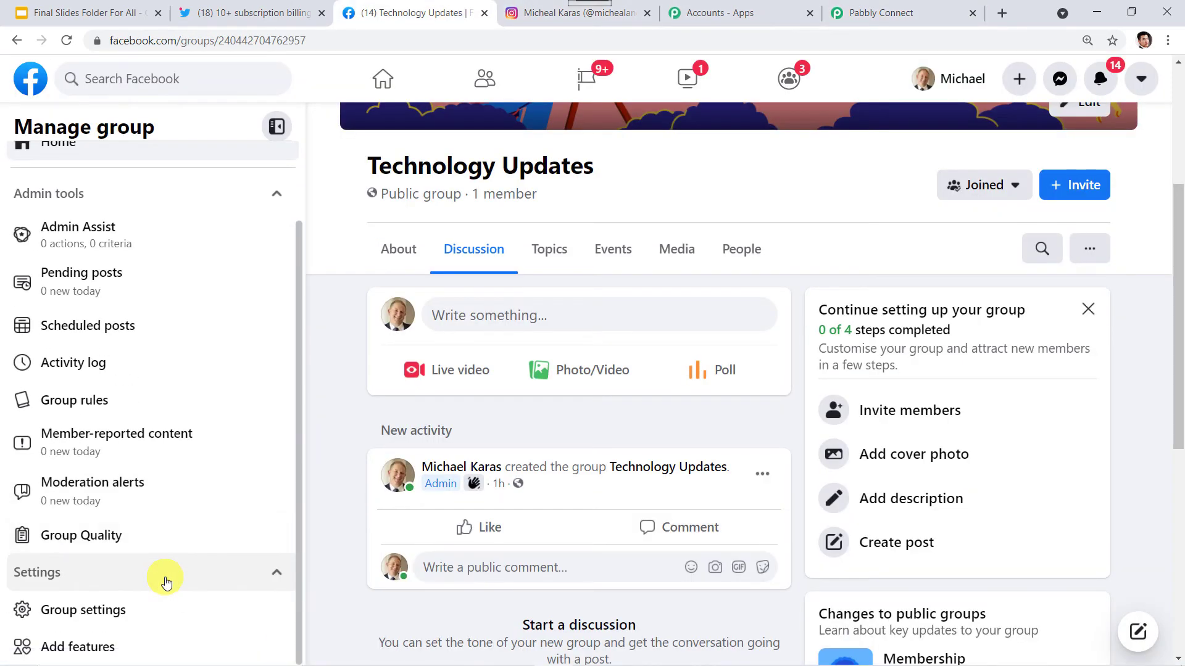
click(88, 615)
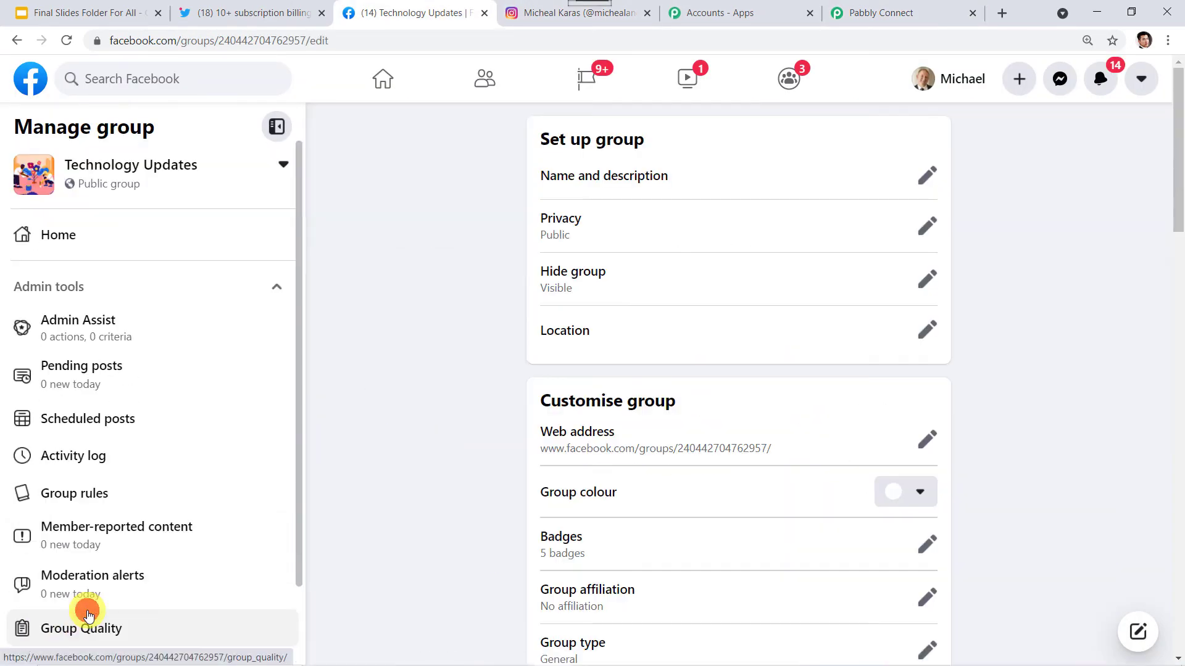
scroll(376, 479, down, 2)
scroll(376, 479, down, 20)
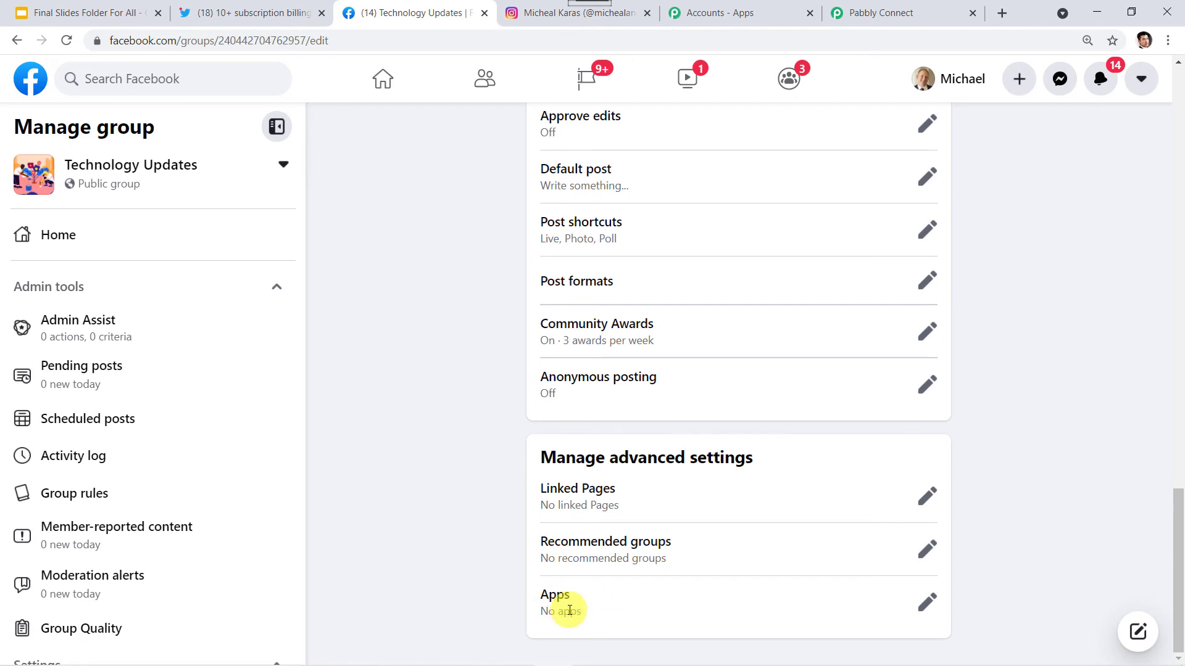
click(926, 603)
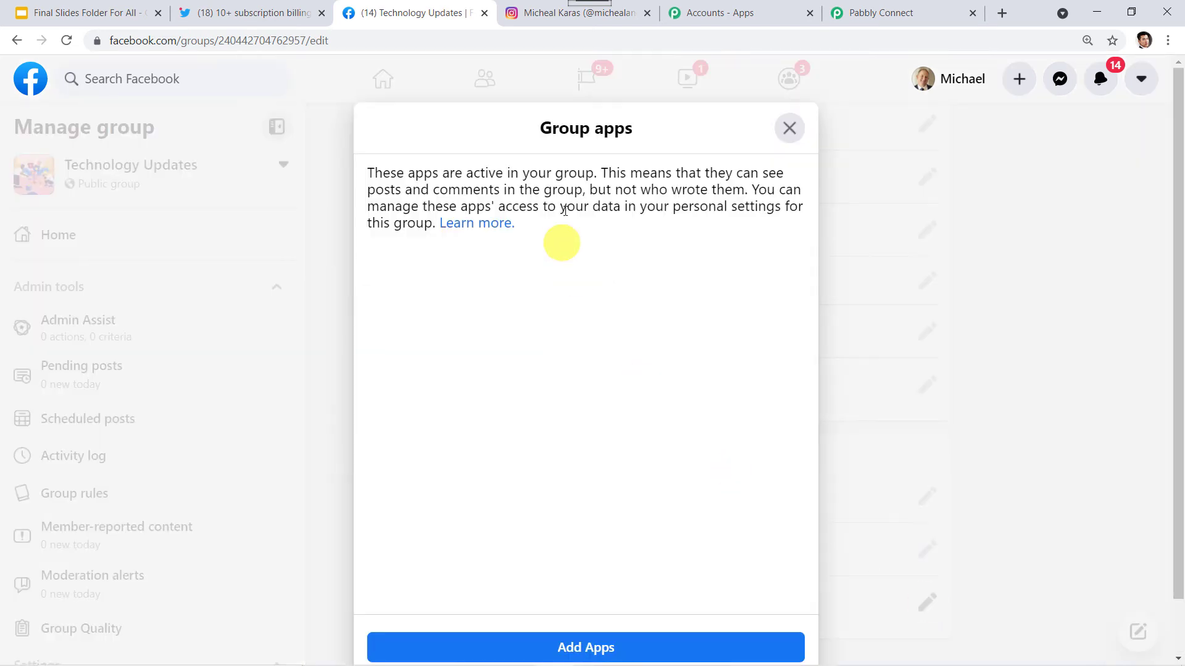
click(591, 648)
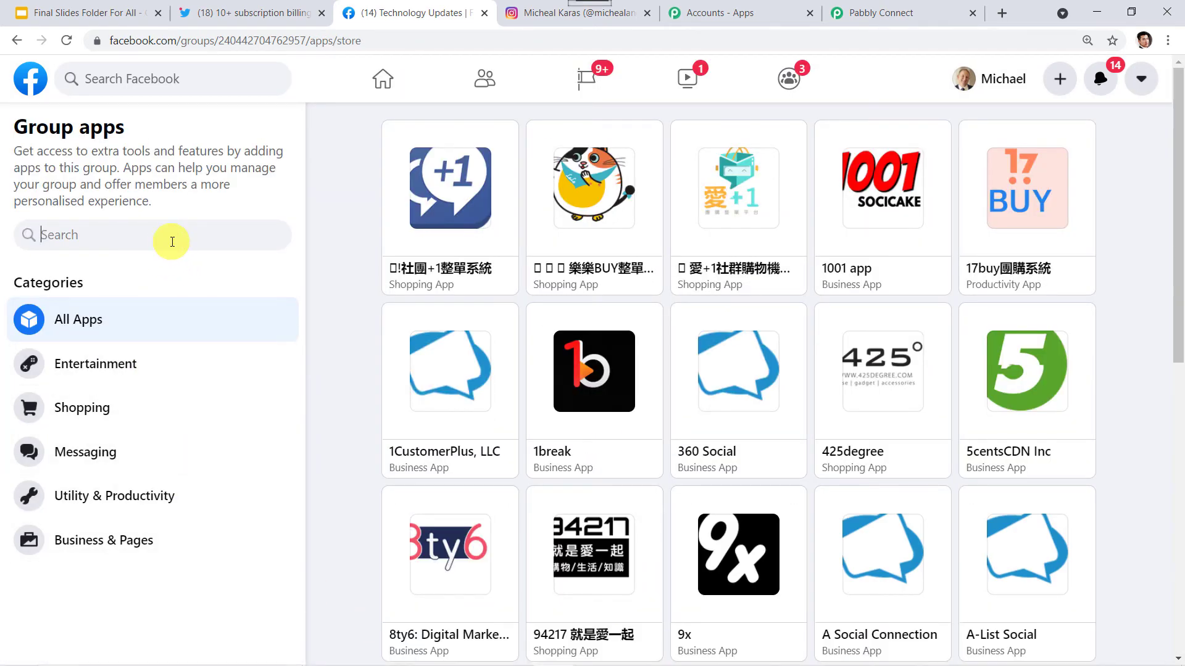
Search the group apps for "Pabb" and add Pabbly Connect to the Technology Updates group
text(Pabb)
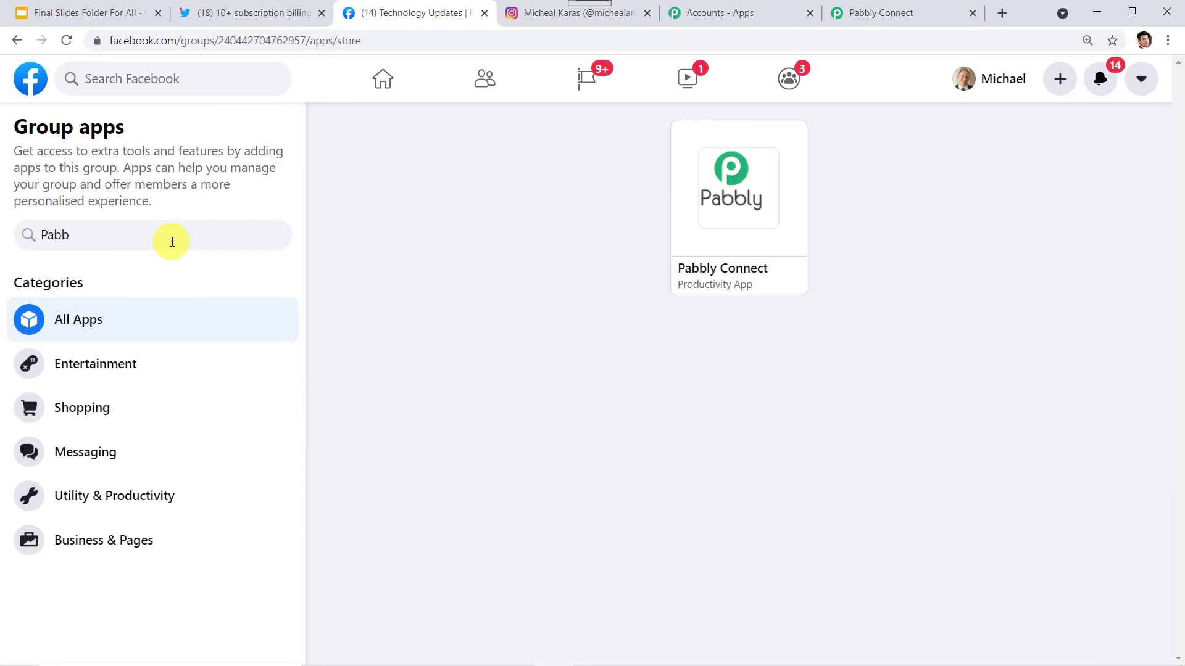
click(741, 241)
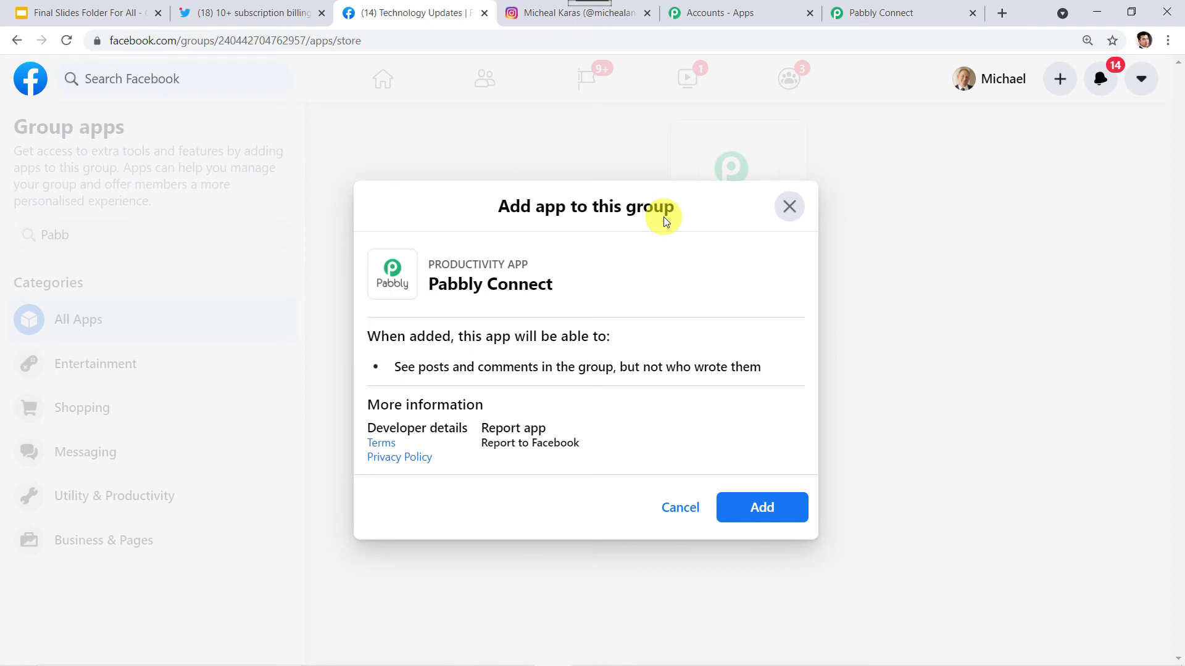
click(763, 509)
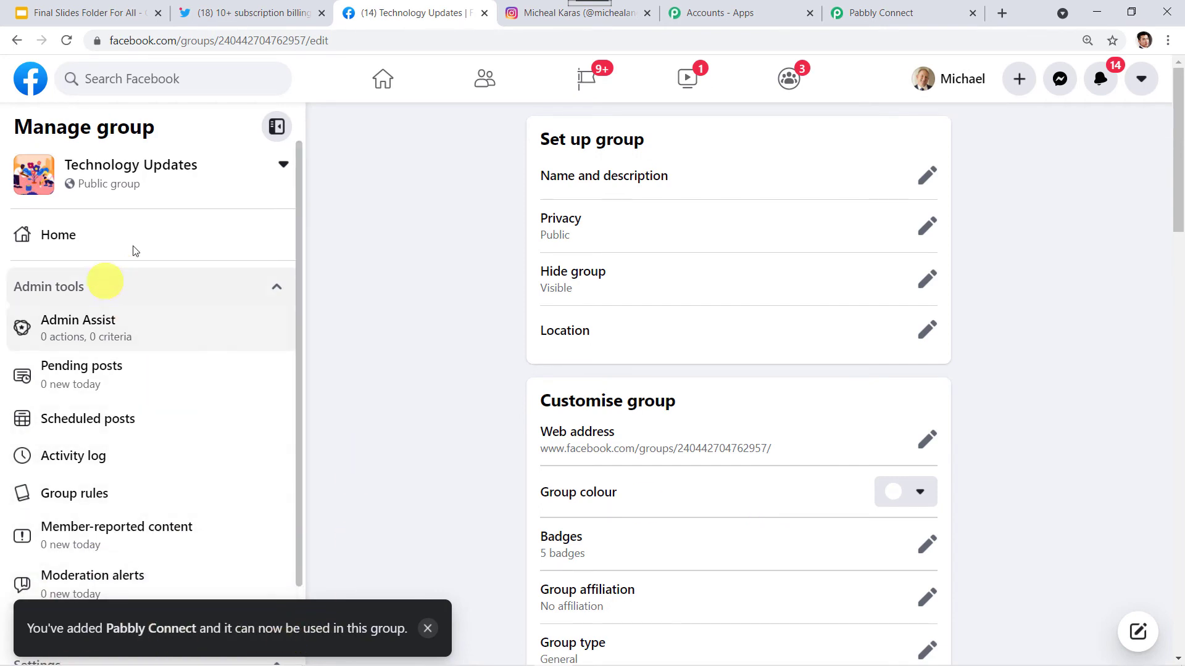
Return to the group's home page, reload it and check the recent activity for the added app
click(106, 240)
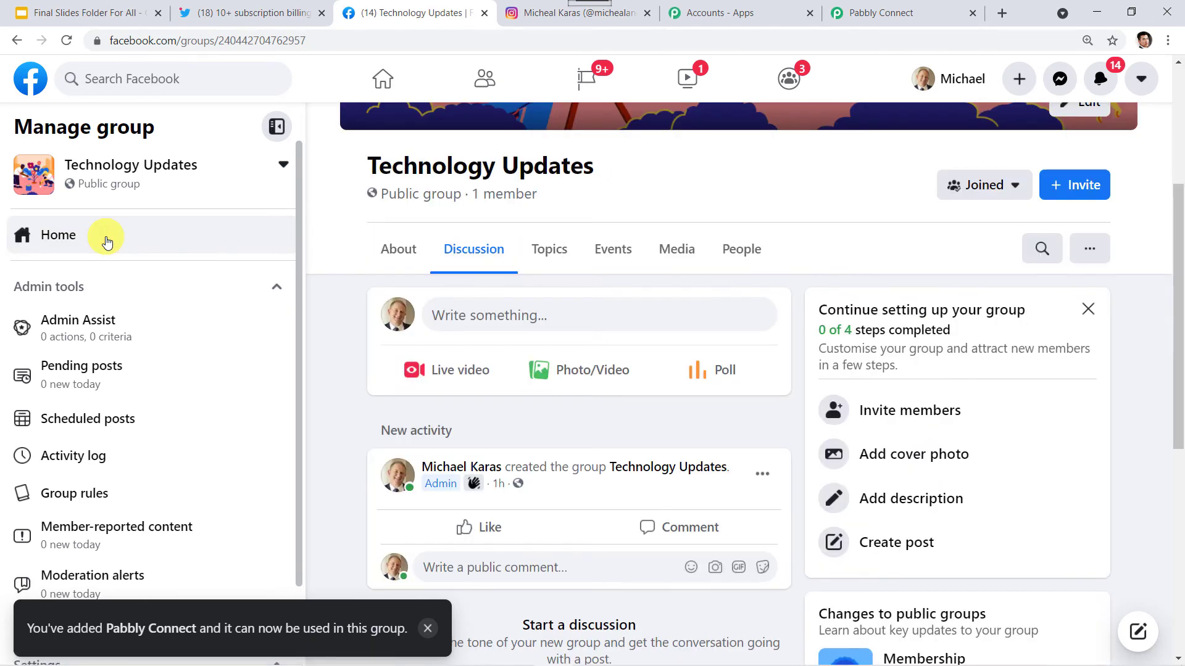
click(75, 40)
scroll(379, 422, down, 10)
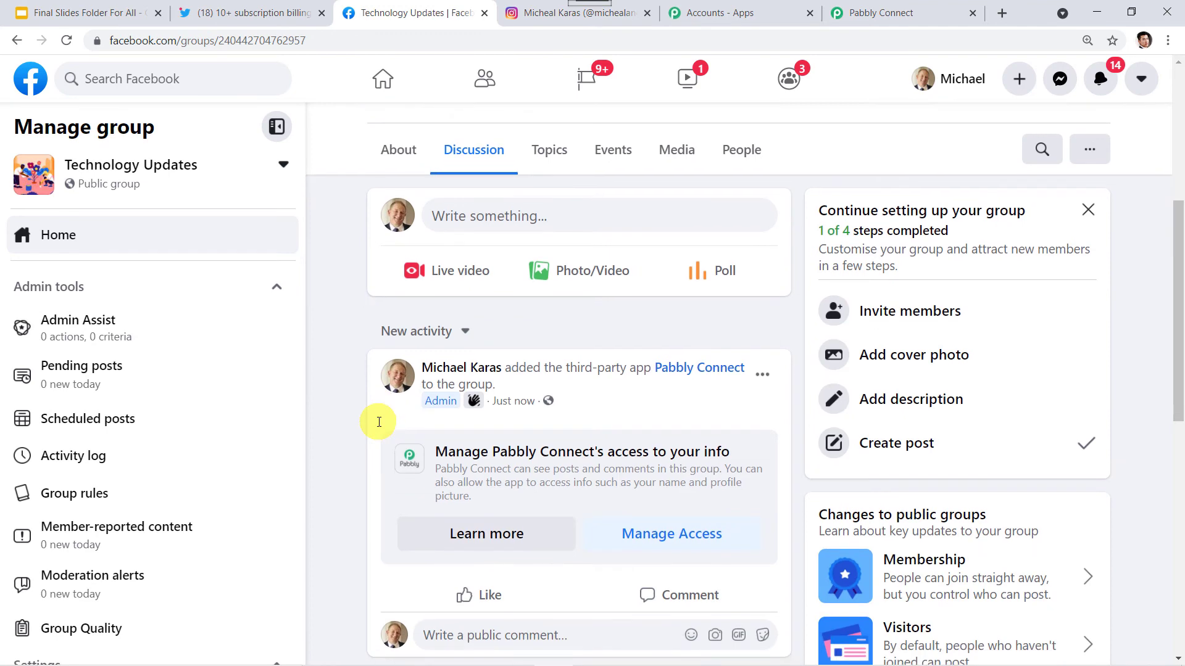
scroll(320, 333, up, 2)
scroll(321, 332, up, 1)
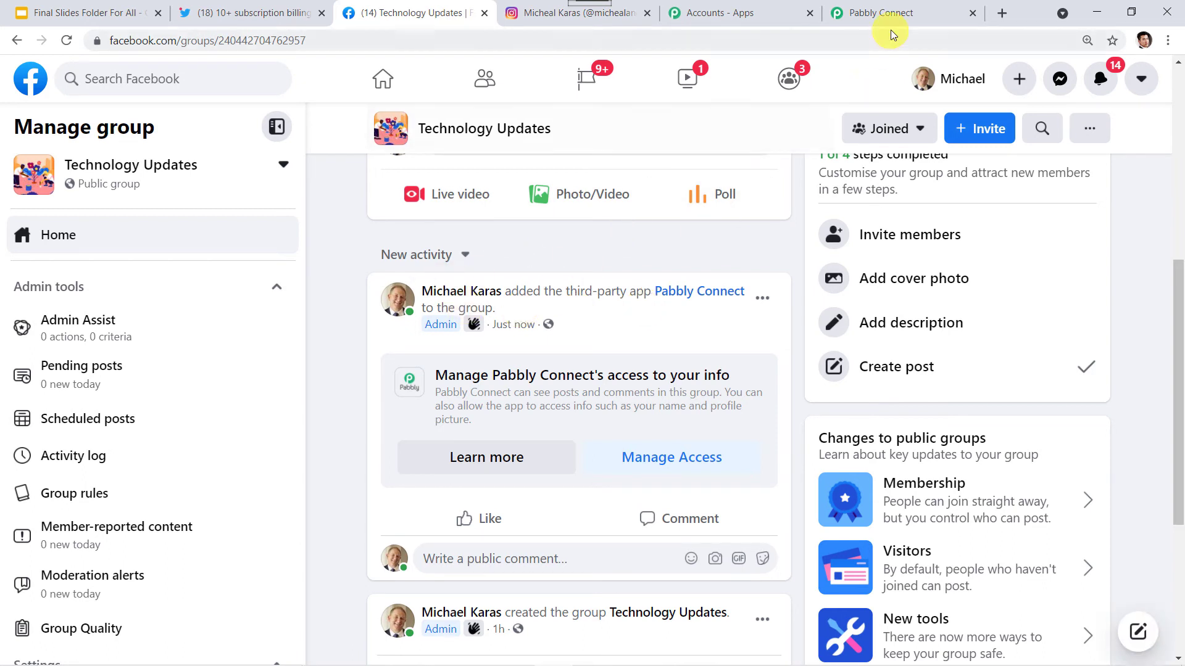
Switch back to the Pabbly Connect workflow and select Technology Updates as the group for the Facebook Groups action
click(889, 12)
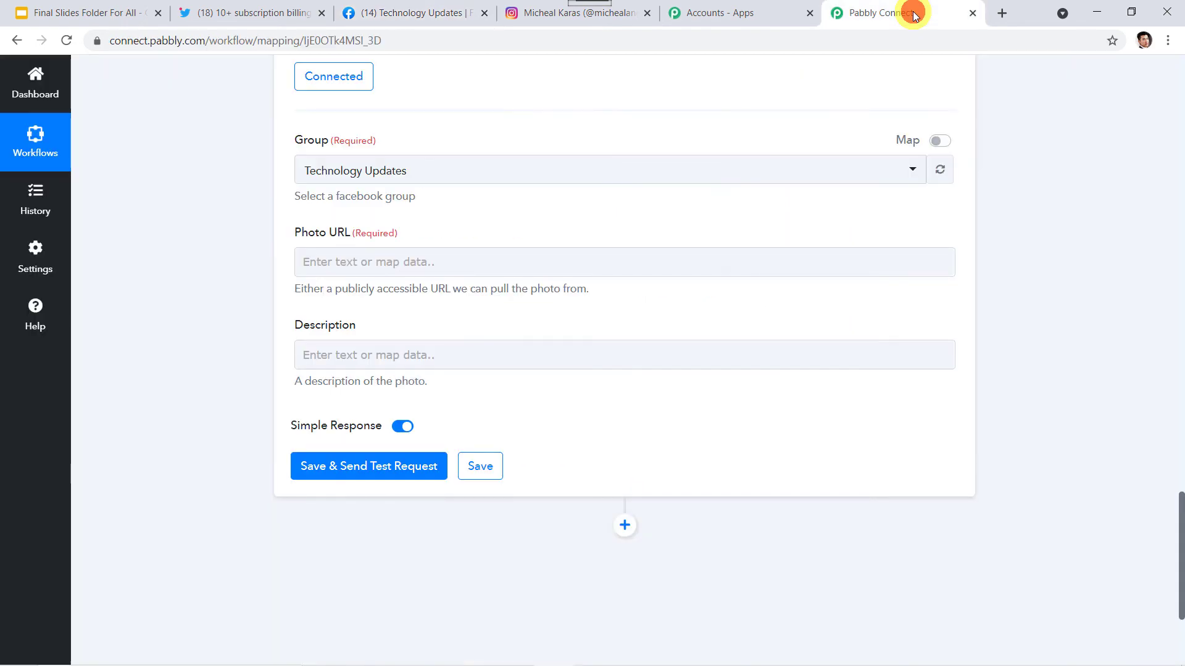
click(692, 172)
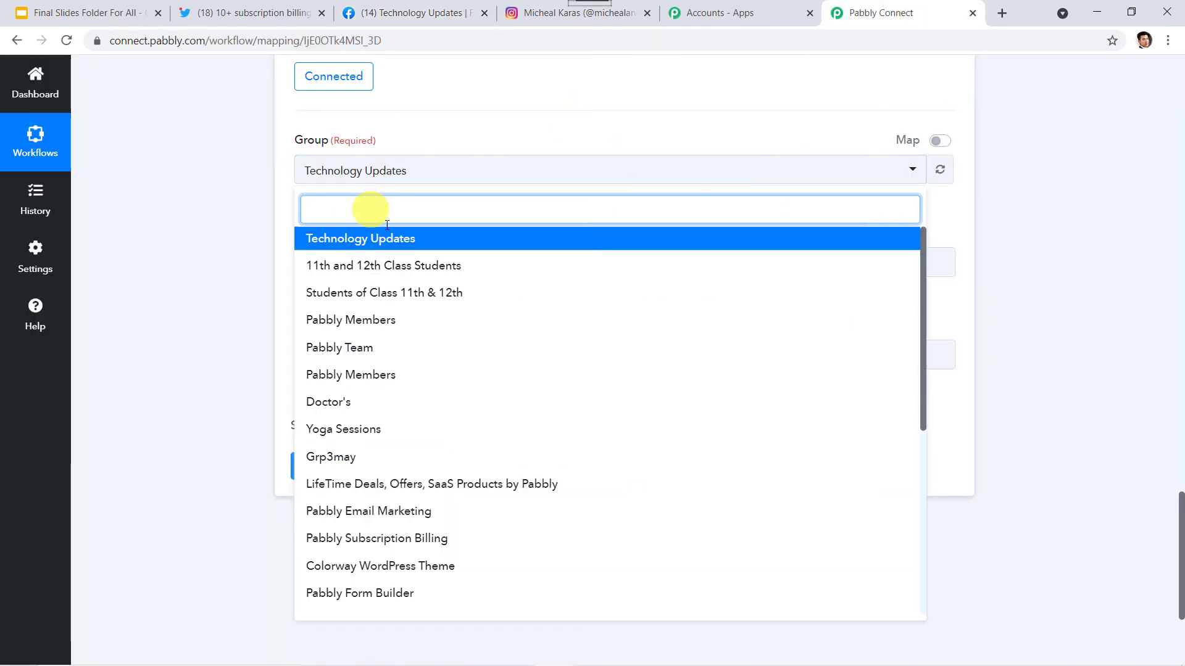
click(404, 245)
click(194, 268)
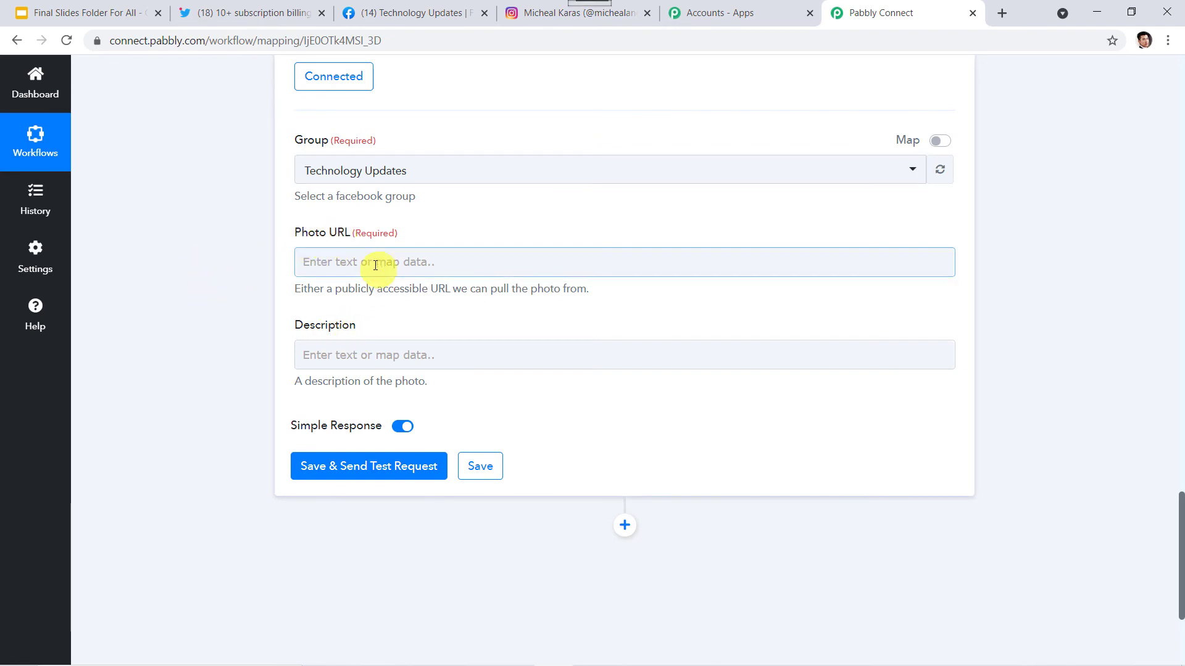
Review the Photo URL and Caption mappings in the Instagram action and the tweet data in the Twitter trigger's response
scroll(191, 265, up, 5)
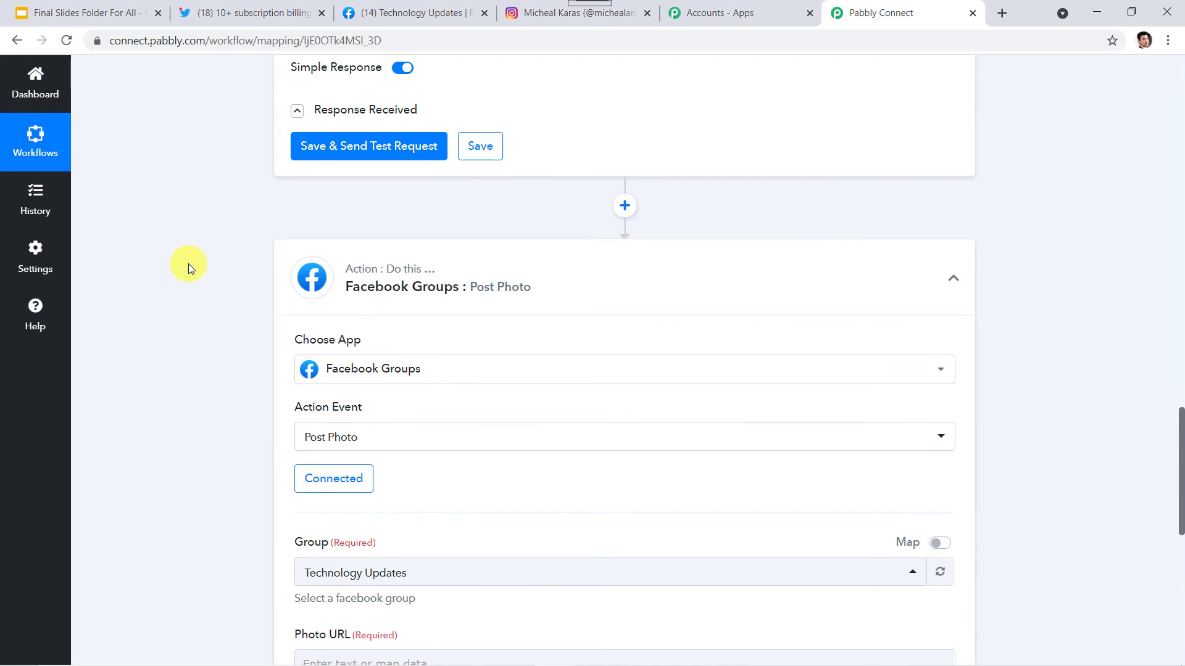
scroll(189, 268, up, 8)
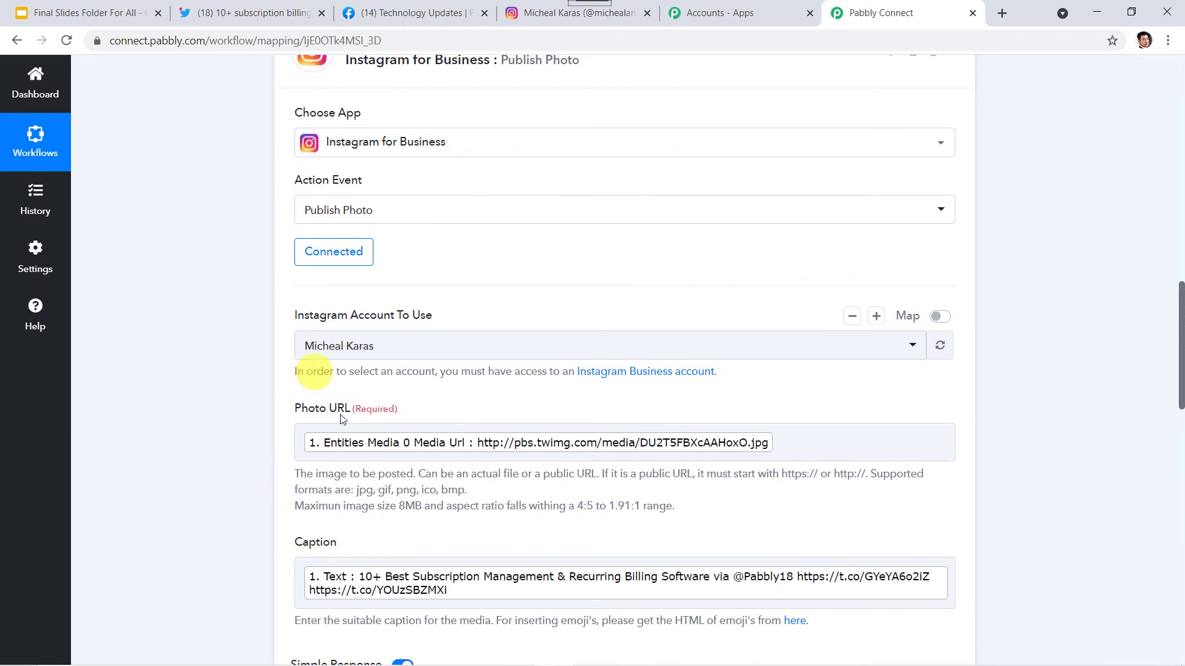
scroll(228, 501, down, 4)
scroll(229, 501, up, 10)
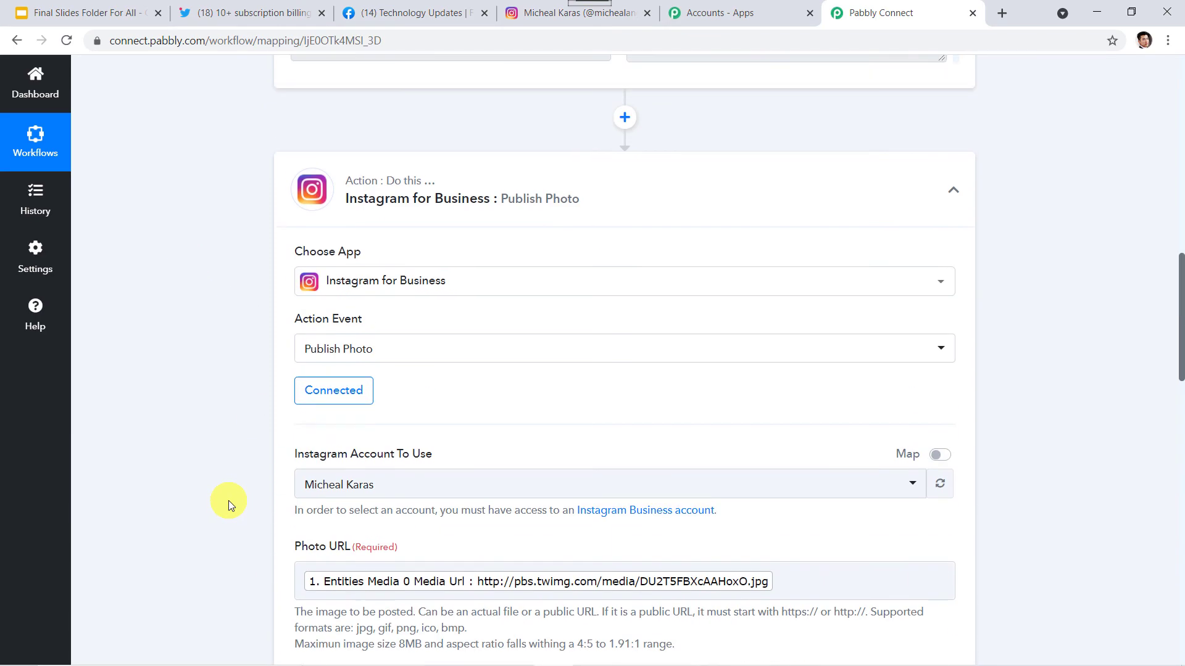
drag(228, 501, 143, 285)
click(143, 281)
scroll(144, 281, up, 4)
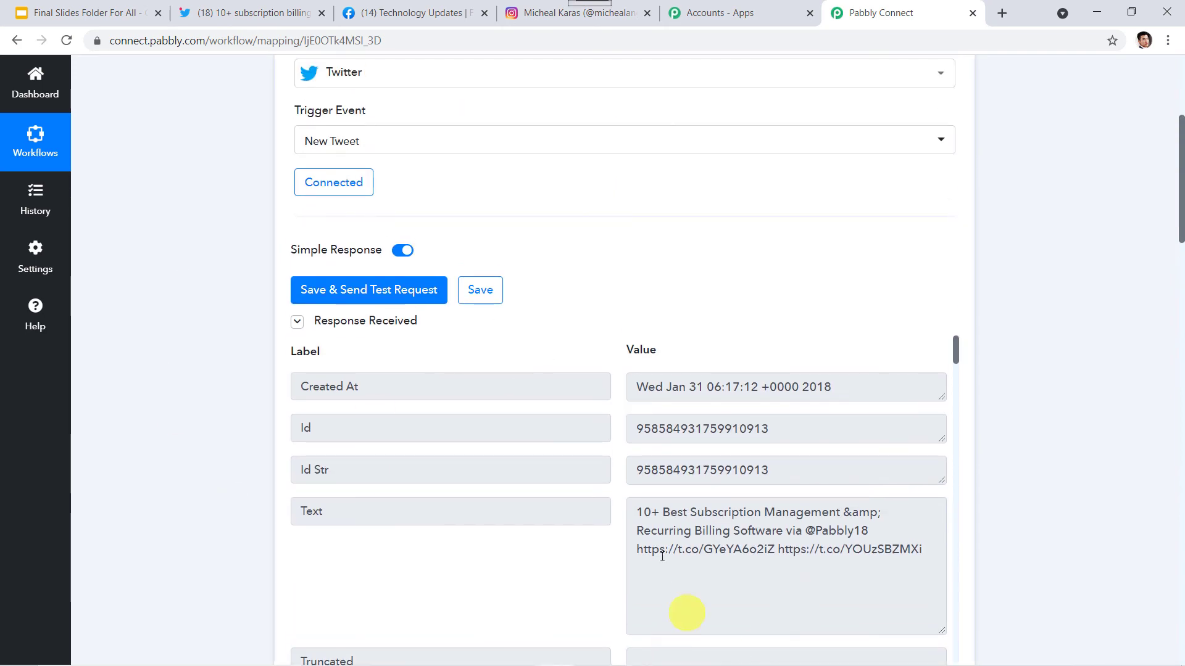
scroll(172, 595, down, 20)
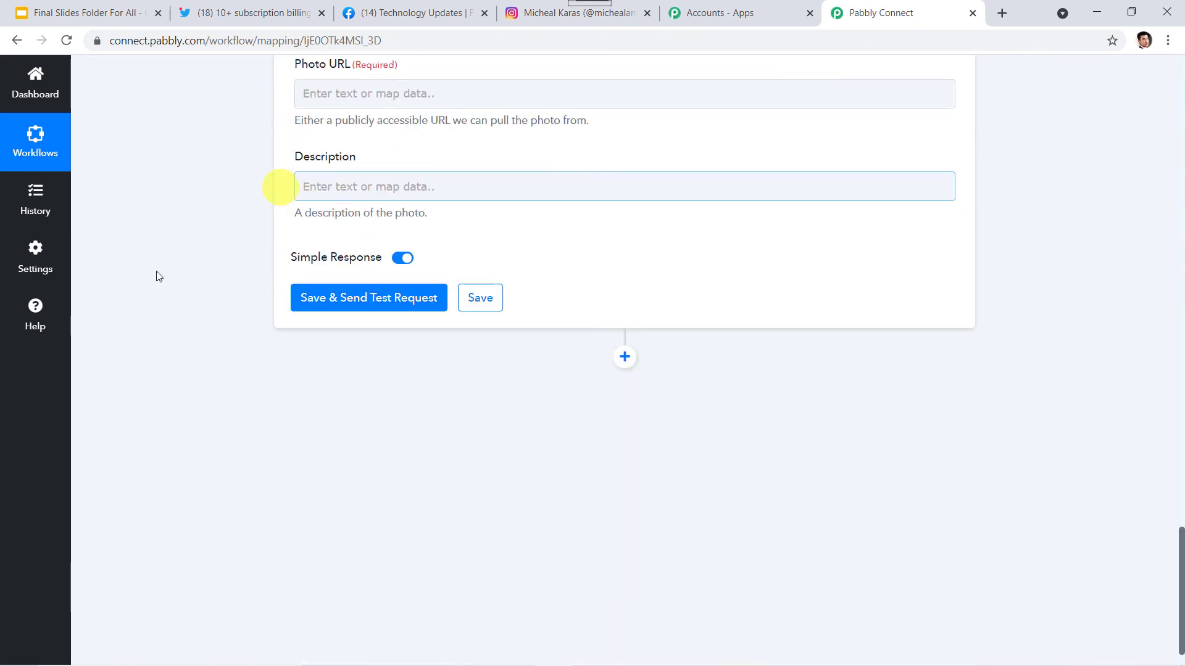
Map the Facebook Groups Photo URL to the tweet's Entities Media 0 Media Url, searching the Twitter data for "media URL"
scroll(153, 275, up, 2)
click(340, 228)
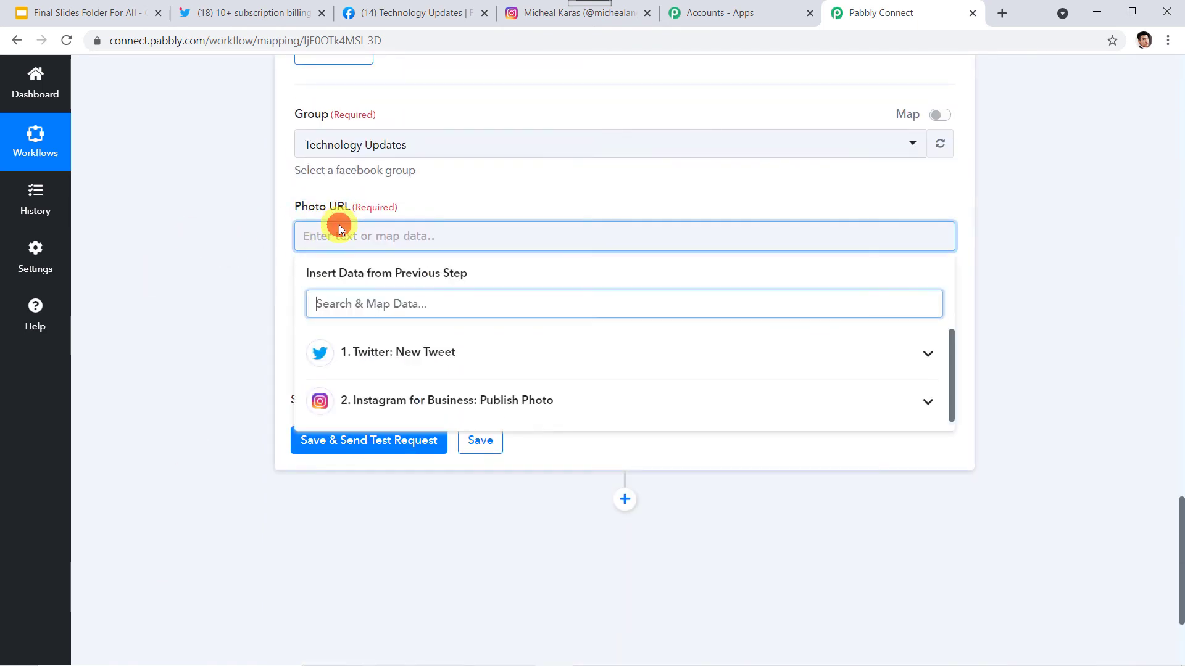
click(367, 359)
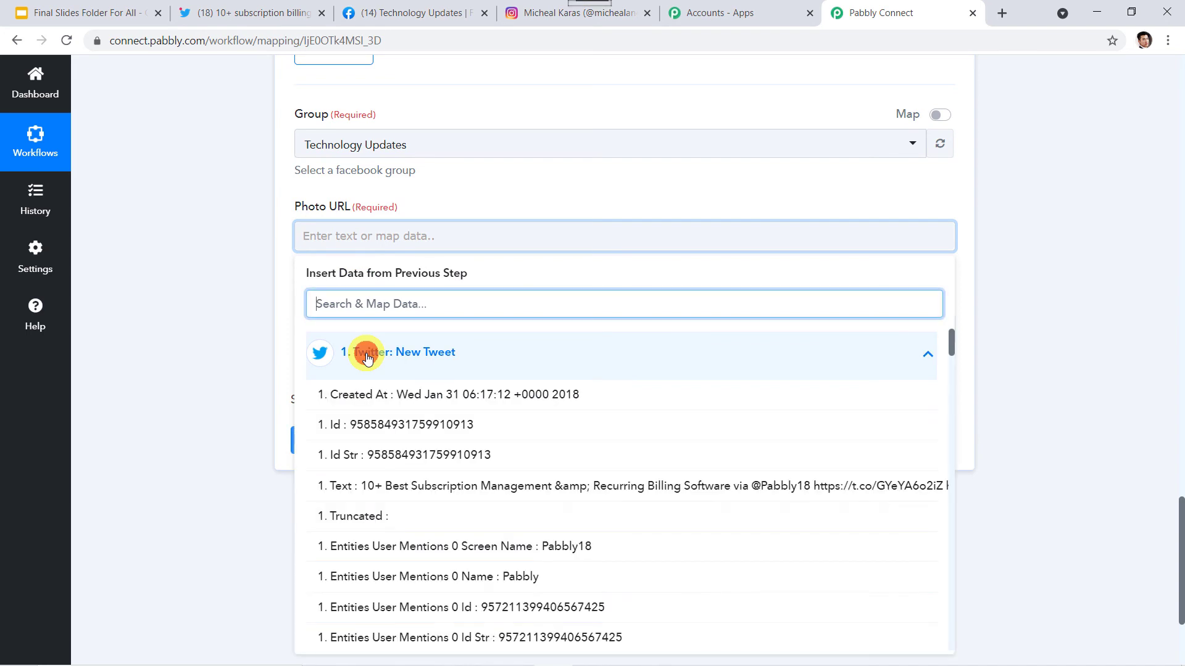
text(media)
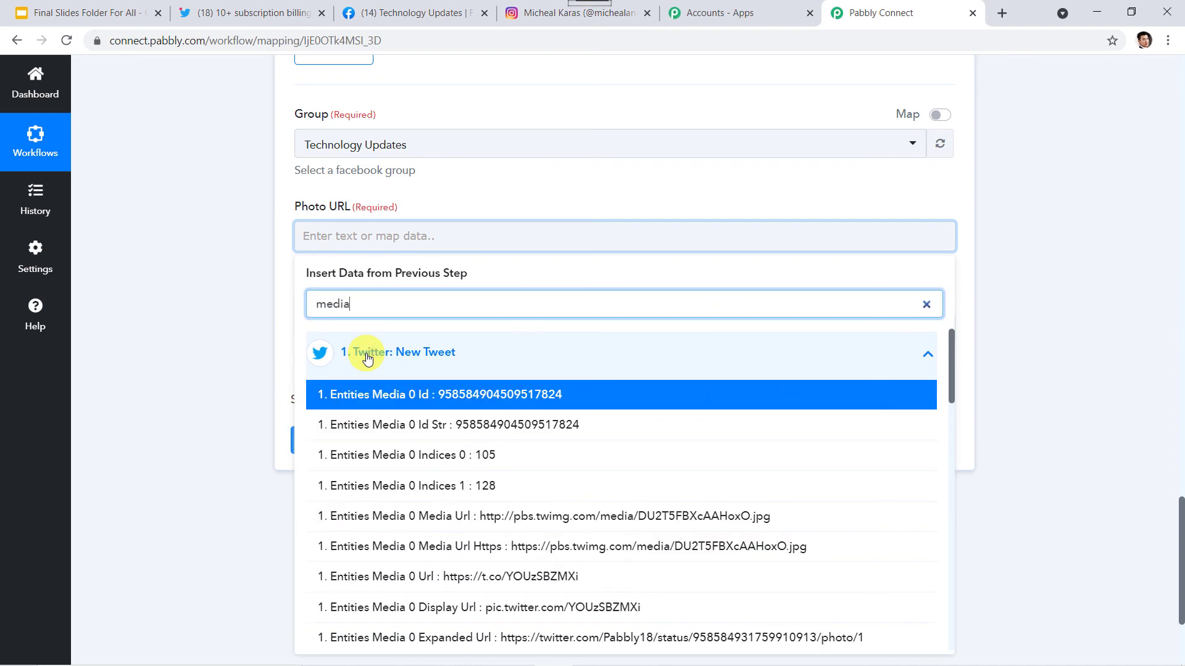
text( URL)
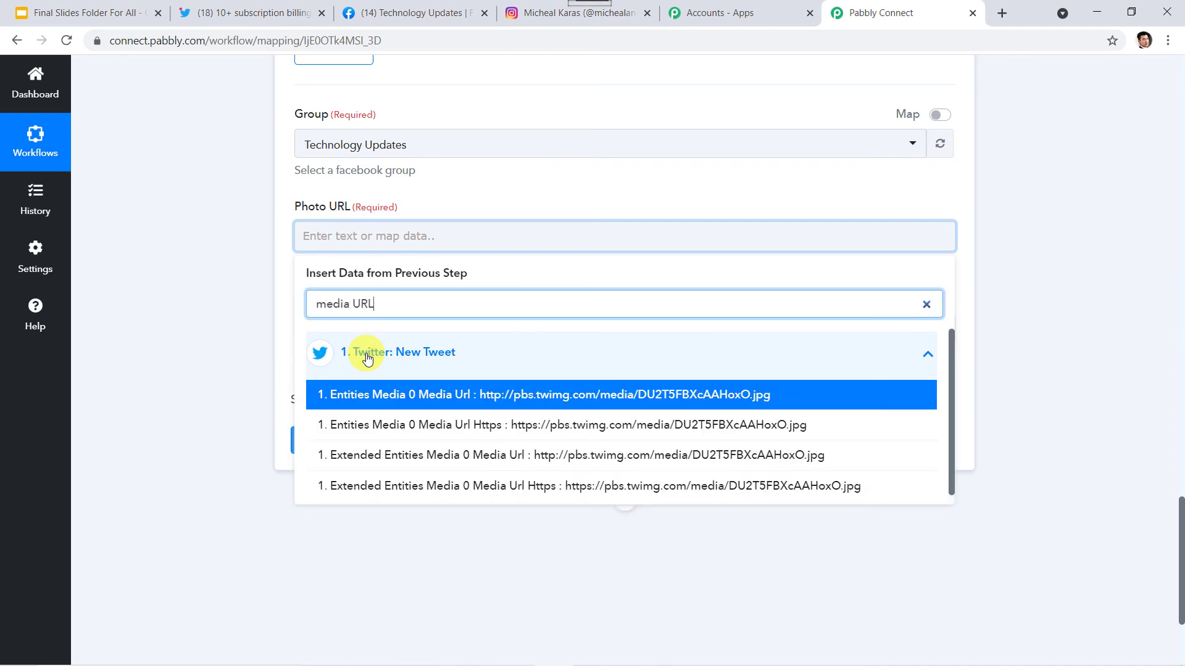
click(412, 402)
click(231, 358)
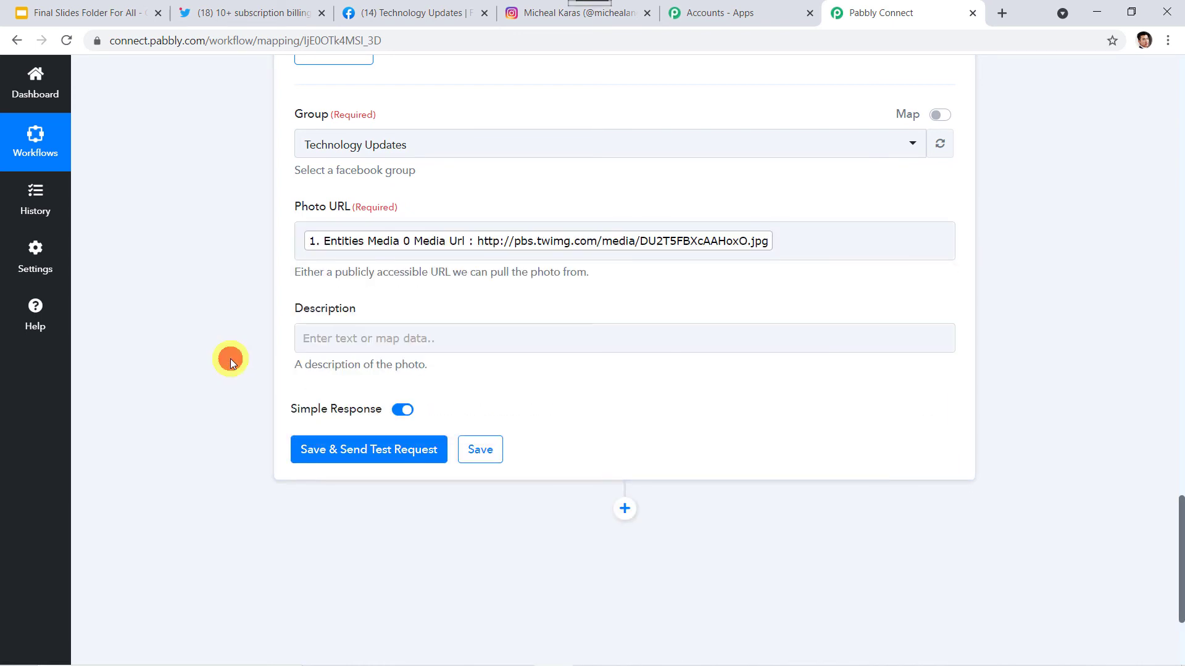
Map the Facebook Groups Description to the Text value from the Twitter New Tweet data
click(365, 338)
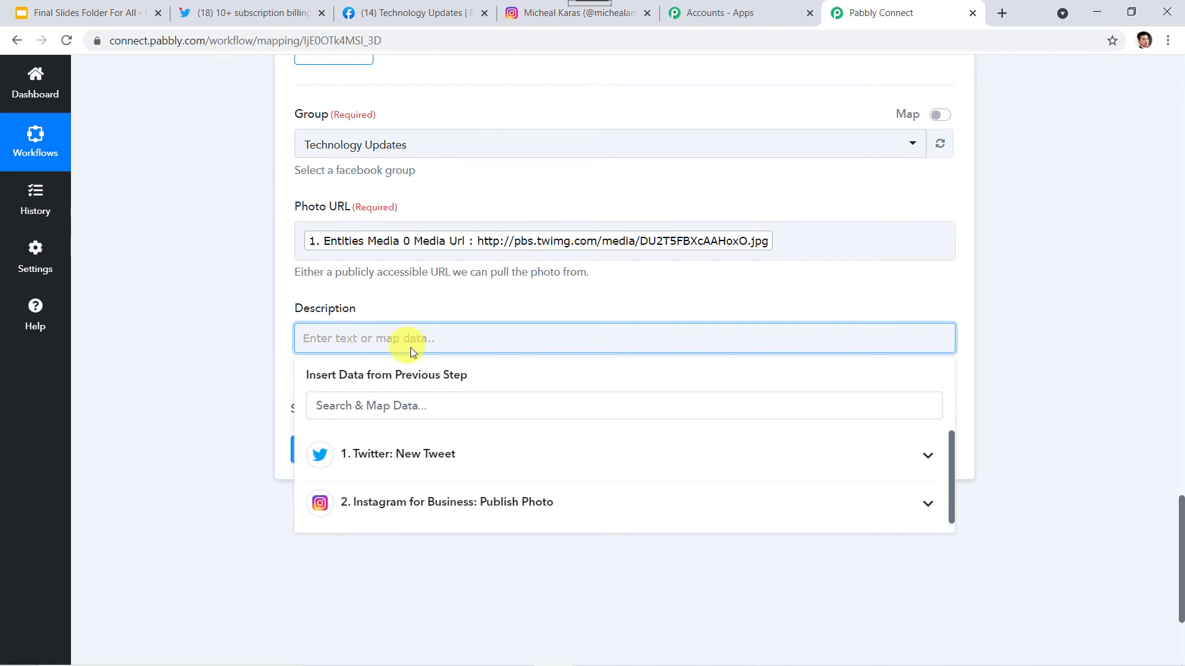
click(410, 457)
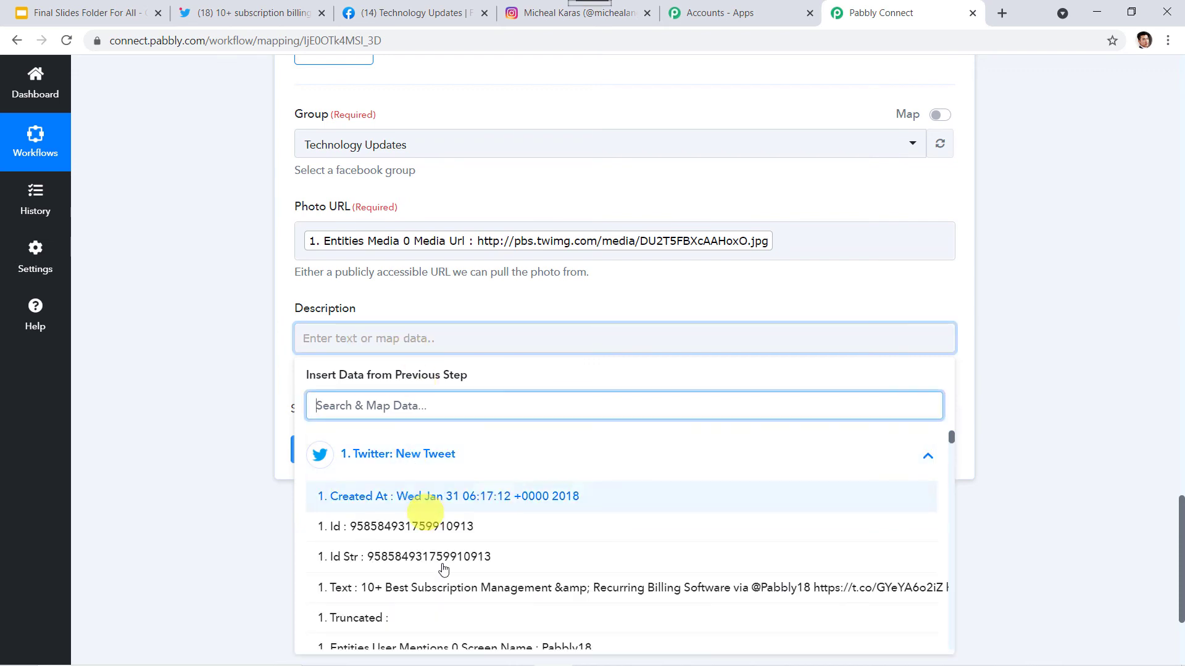
click(448, 593)
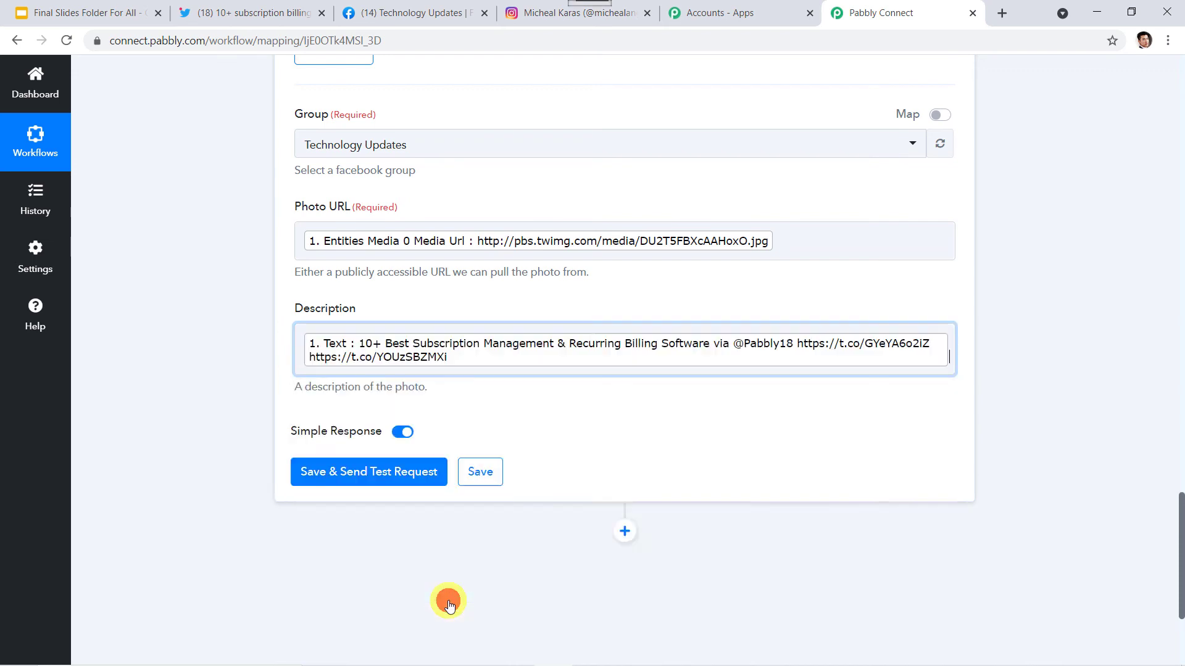
click(165, 428)
Save the Facebook Groups action with a test request and switch to the Technology Updates group on Facebook
click(343, 480)
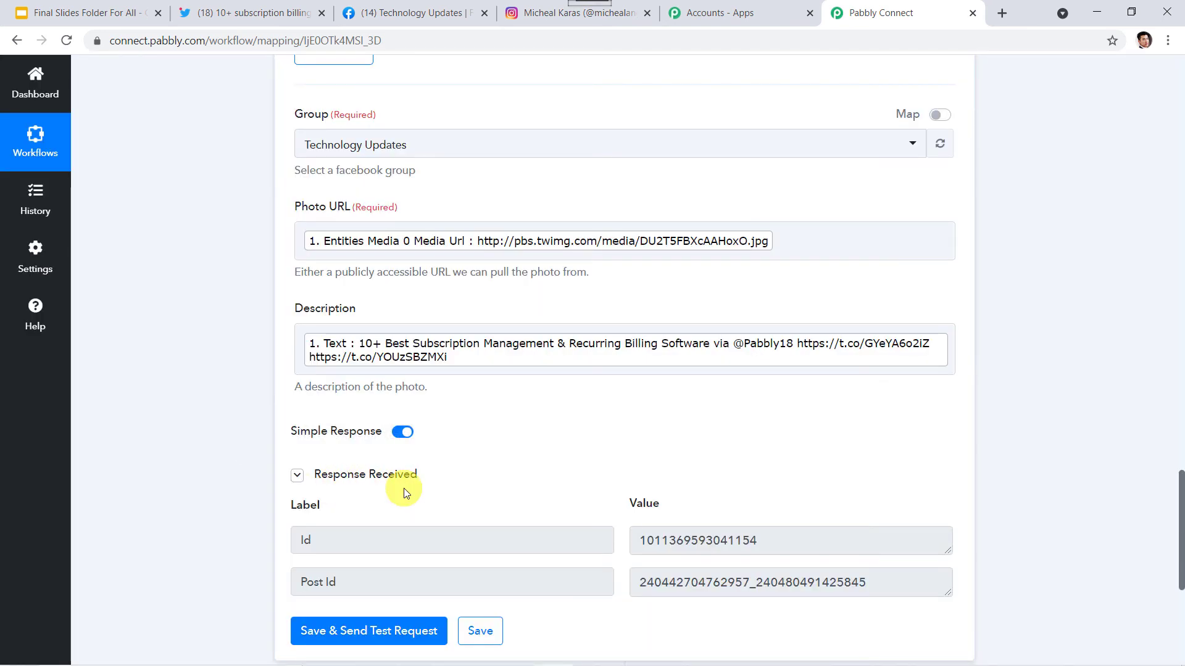
click(417, 19)
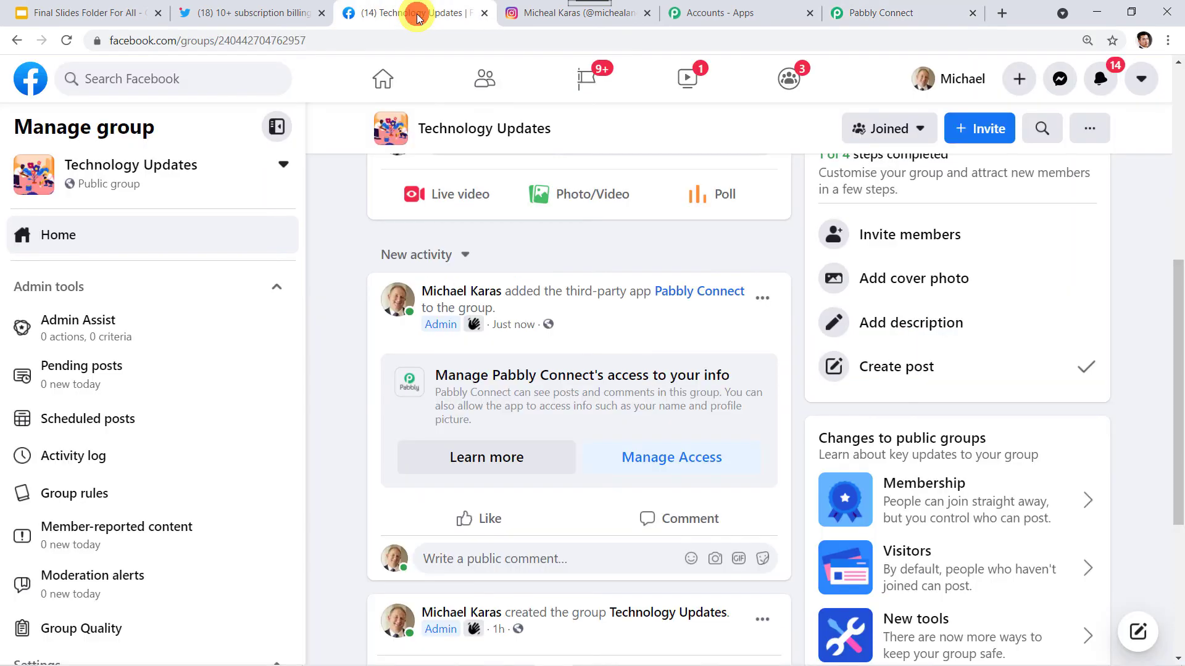
Reload the Technology Updates group page and examine the newest post shared through Pabbly Connect
click(66, 41)
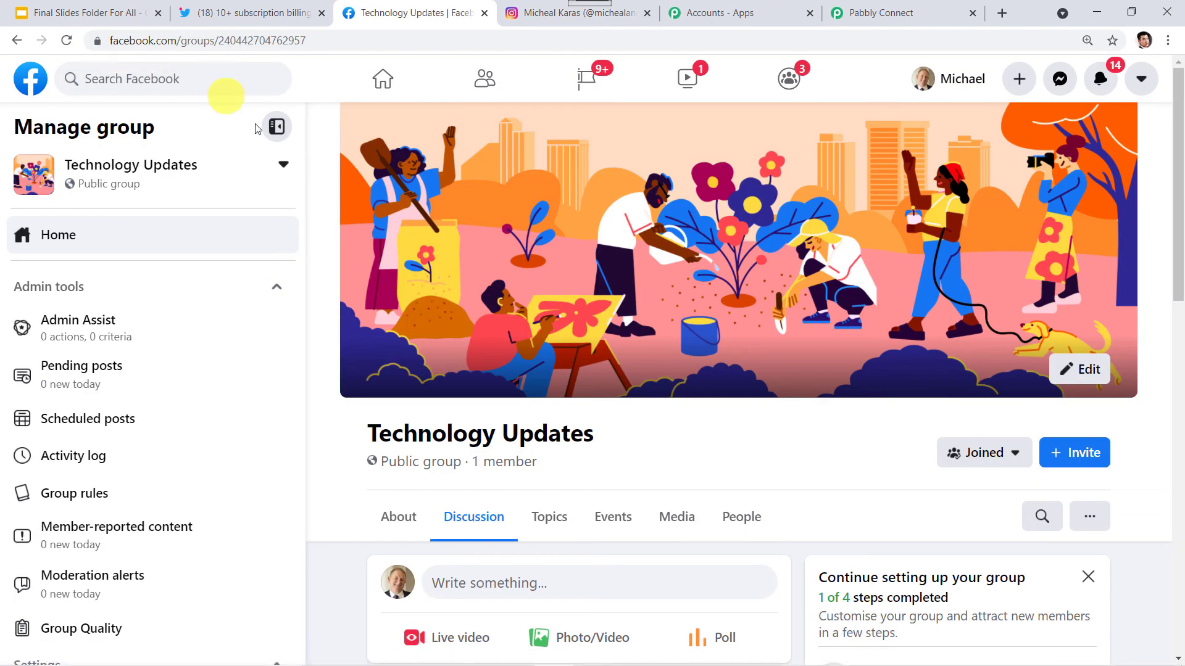
scroll(375, 435, down, 5)
scroll(395, 445, down, 4)
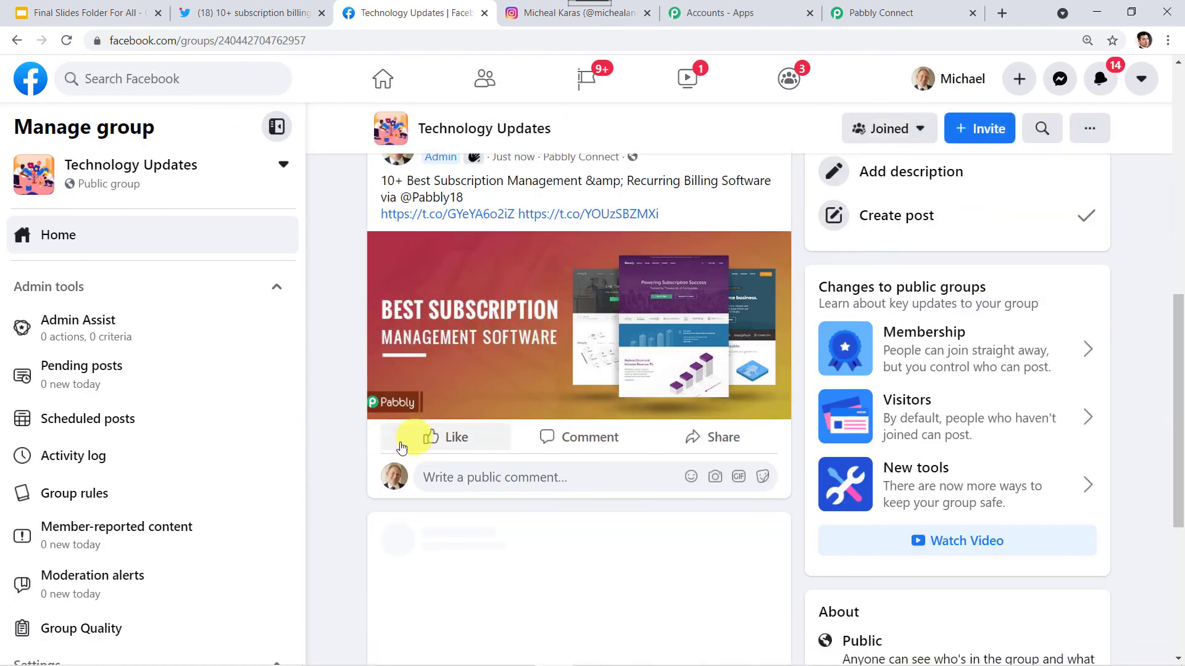
scroll(332, 328, up, 2)
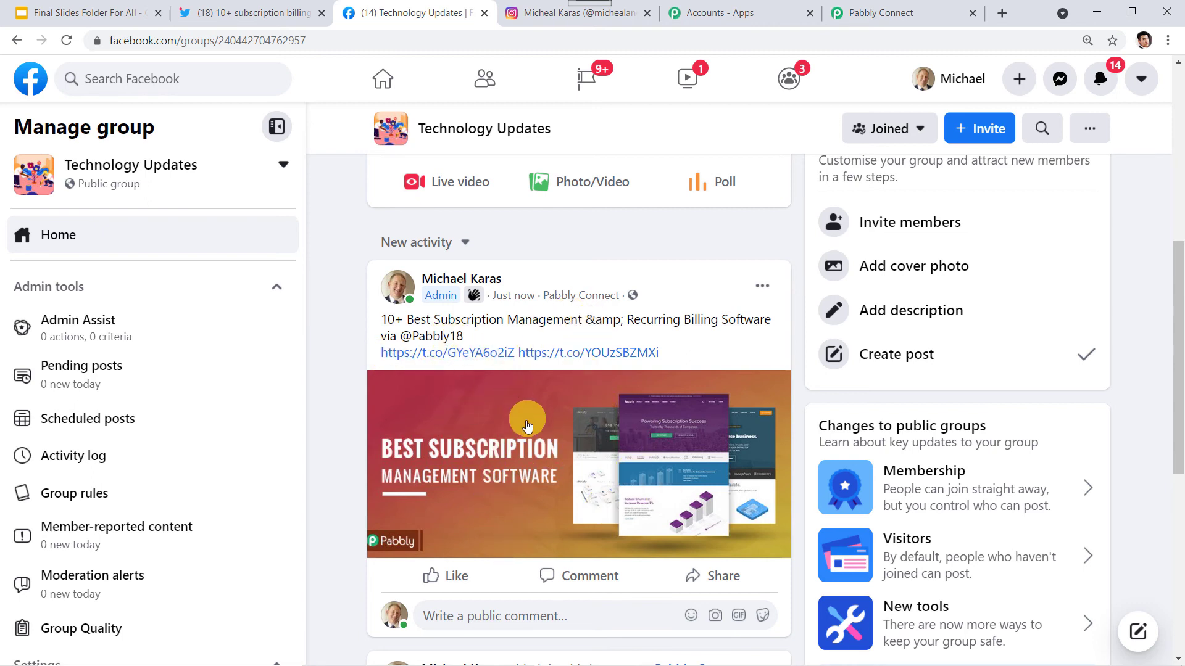
Return to the Pabbly Connect workflow and save the Facebook Groups Post Photo action
click(900, 12)
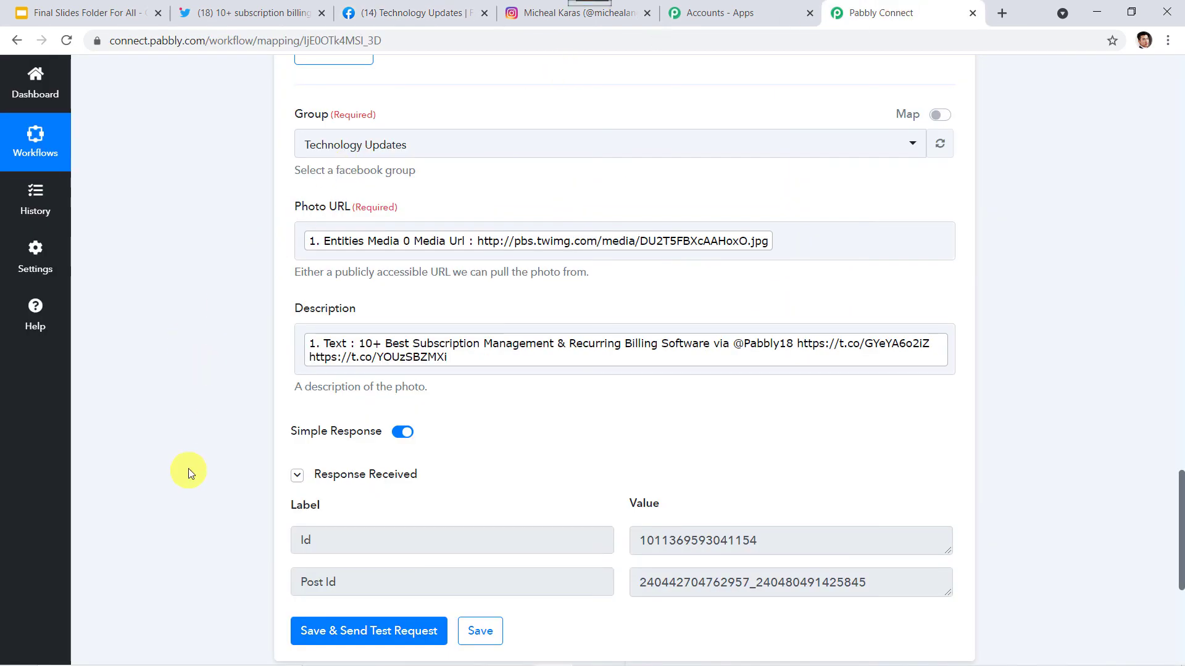
scroll(187, 469, down, 2)
click(480, 497)
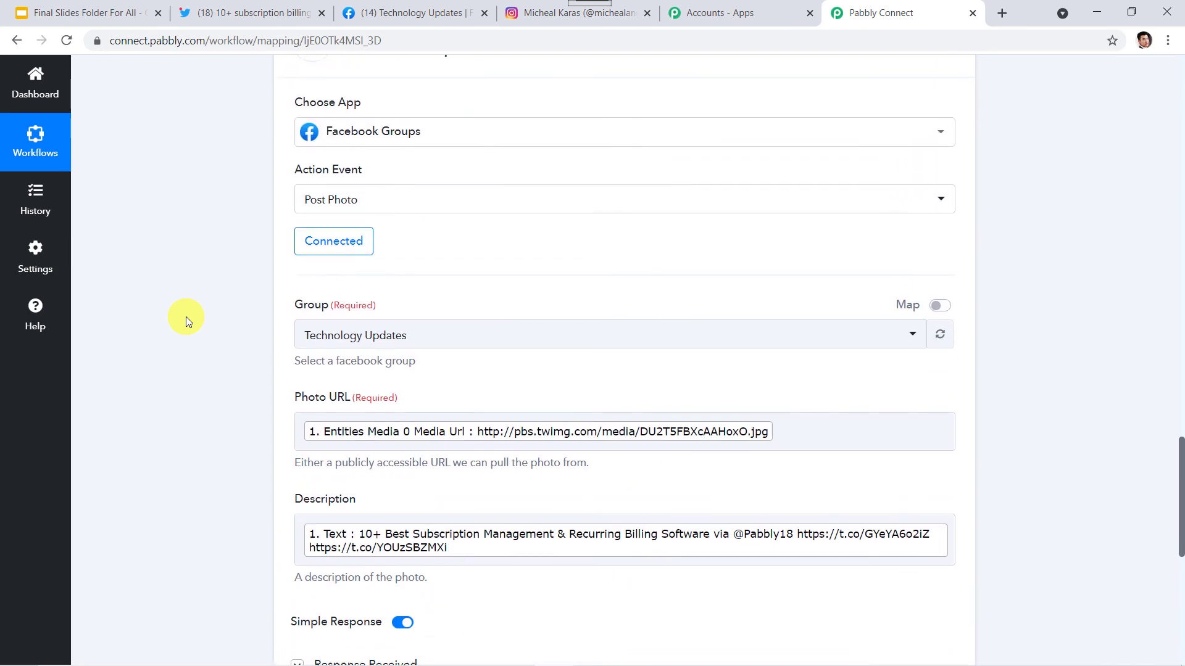
scroll(186, 317, up, 10)
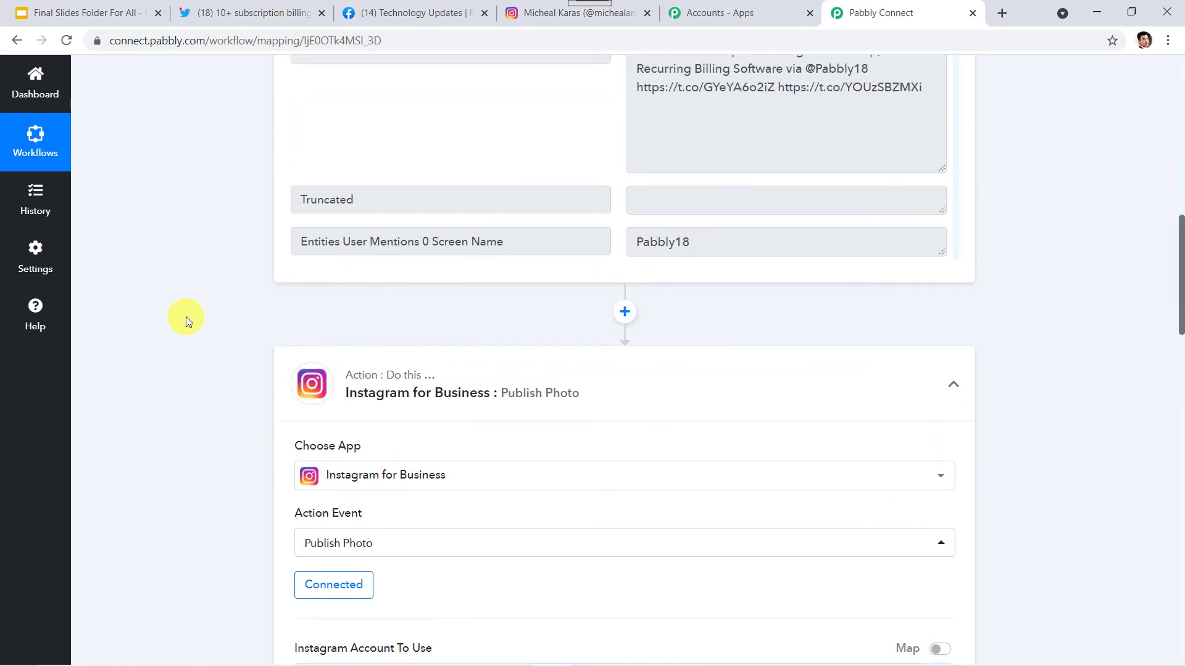
On Twitter, publish the tweet "Airspace map for drone operations released: Know where all you can fly them." with the drone photo attached
click(241, 8)
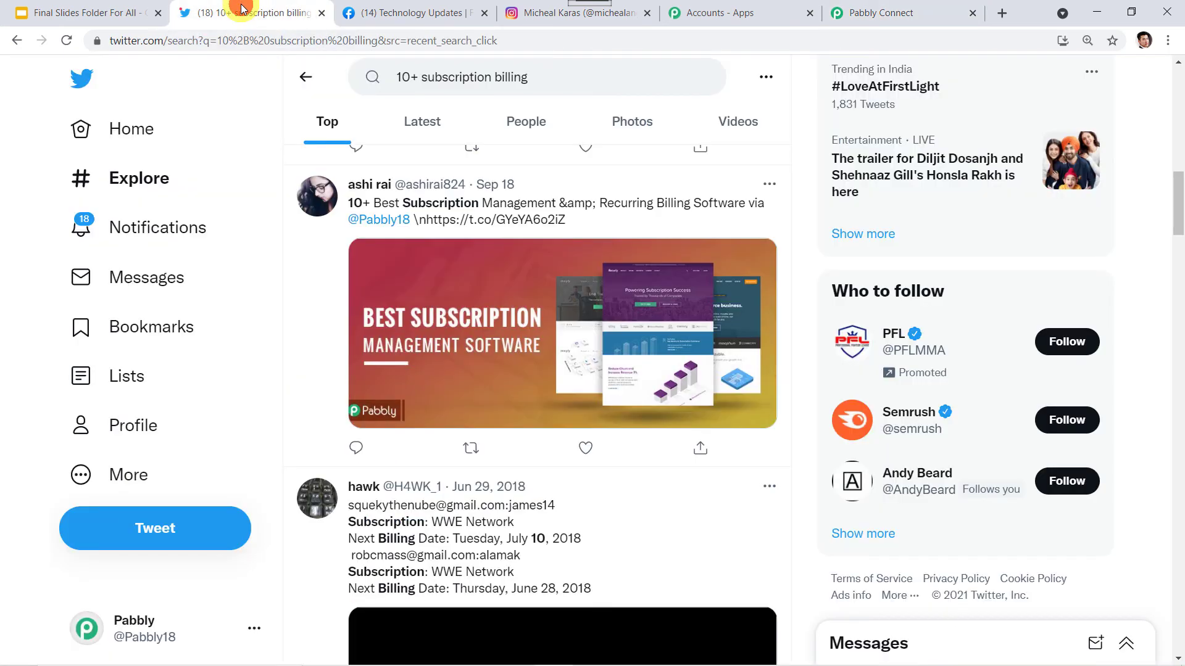
click(162, 528)
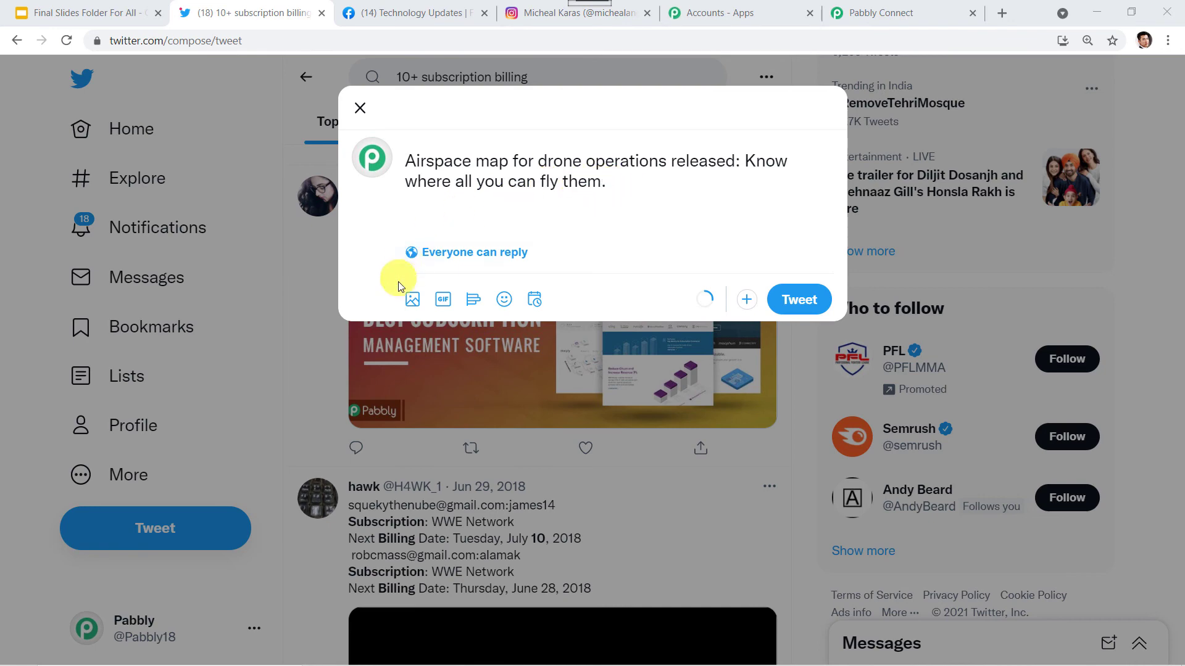
click(411, 303)
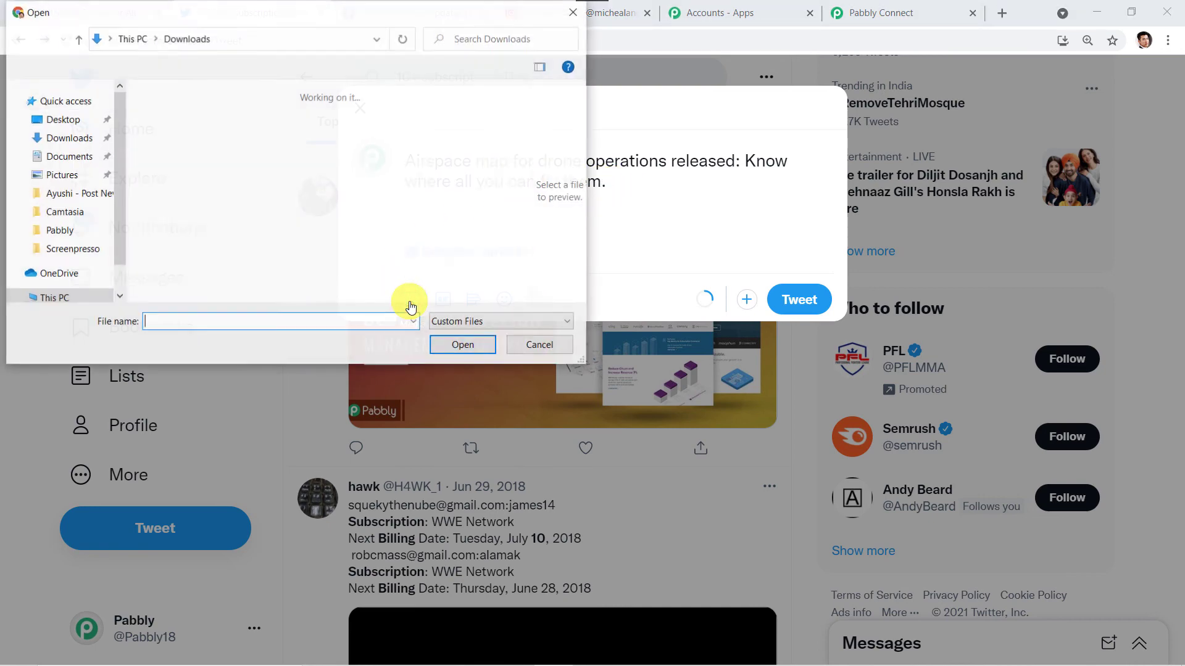
click(198, 207)
click(463, 345)
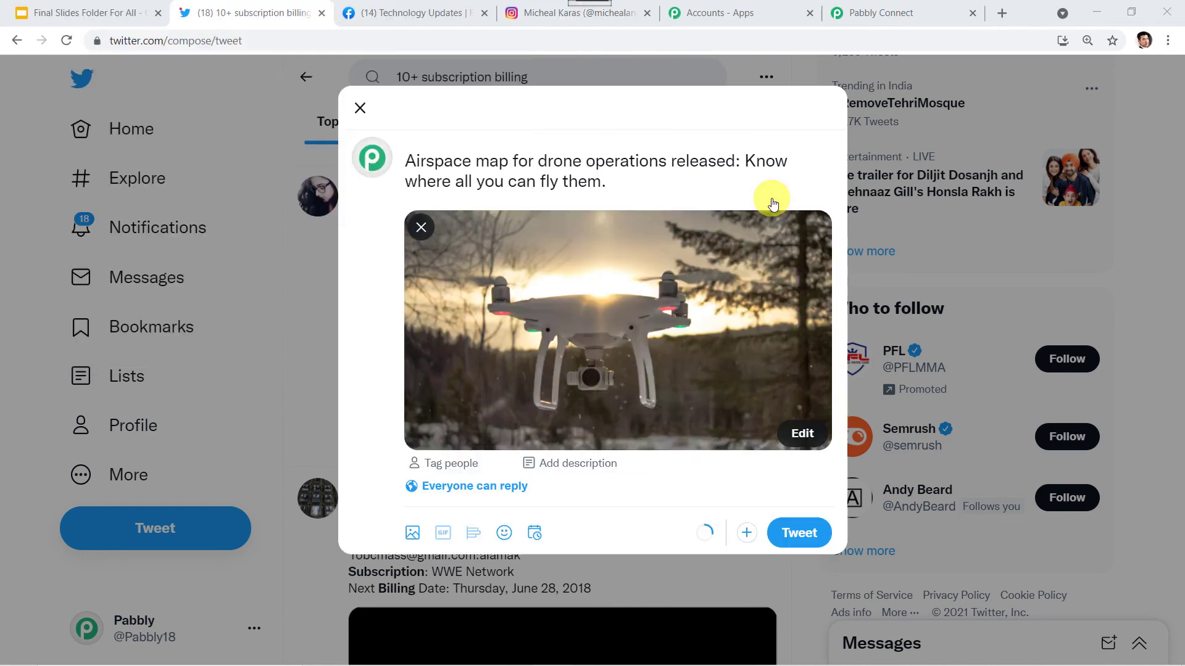
click(796, 533)
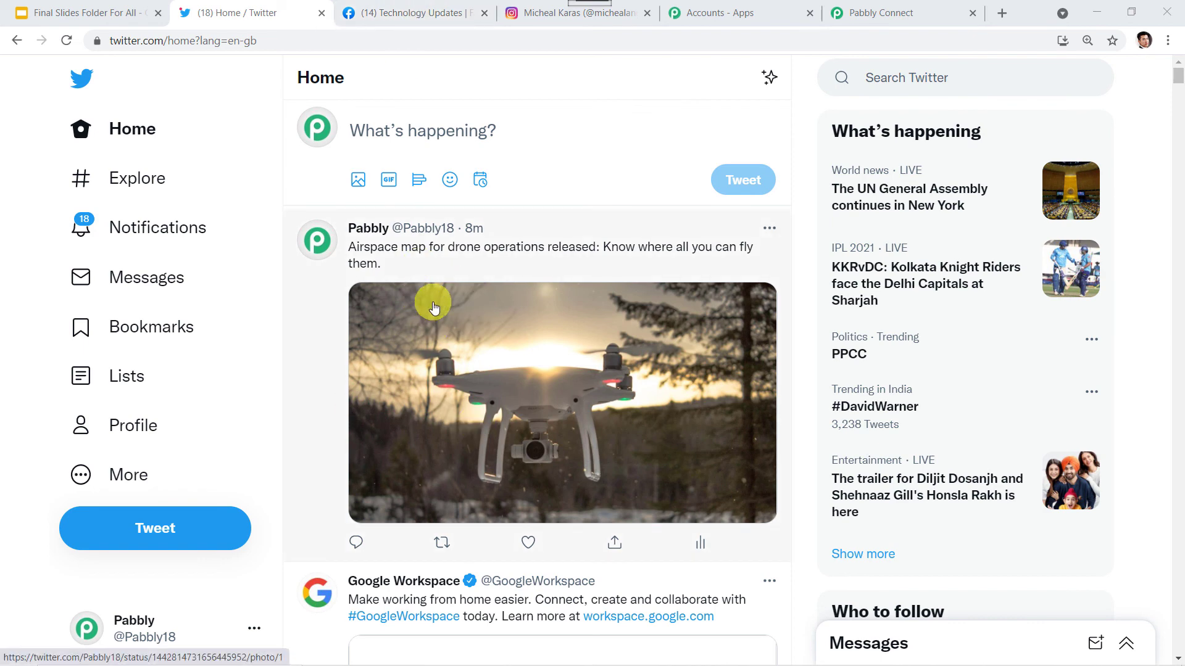
Check the Technology Updates group on Facebook for the drone post's text and photo
click(428, 15)
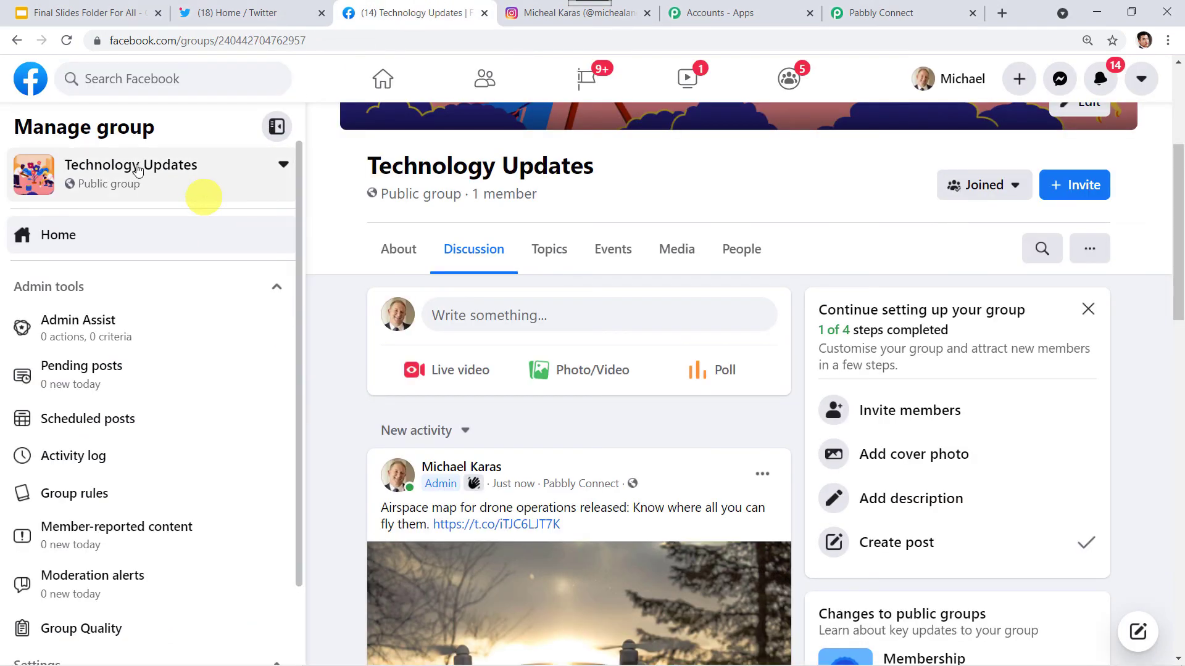
scroll(341, 372, down, 3)
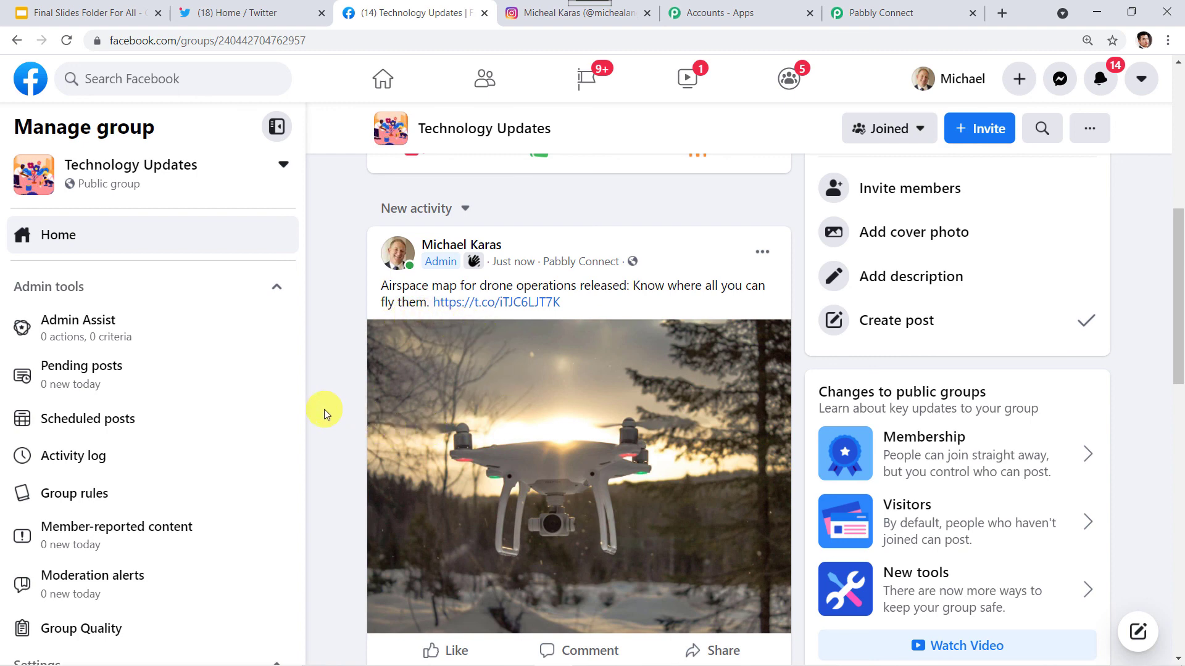
scroll(325, 413, down, 1)
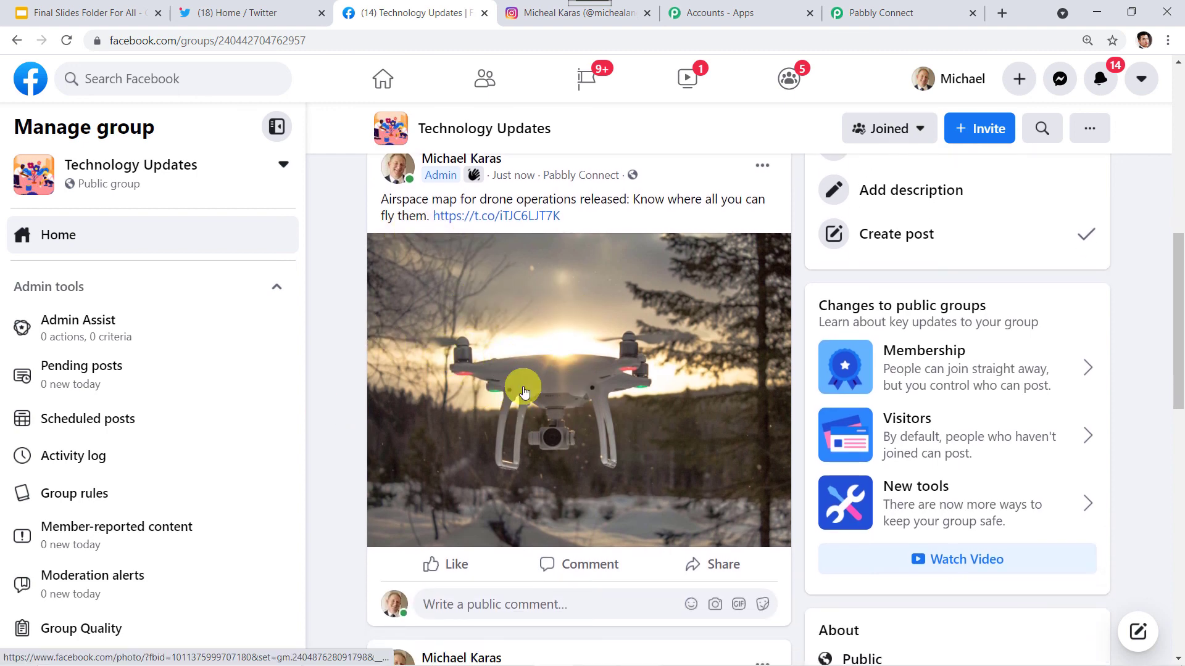
Open the drone post on the Instagram profile and compare it with the Twitter and Facebook group versions
click(532, 13)
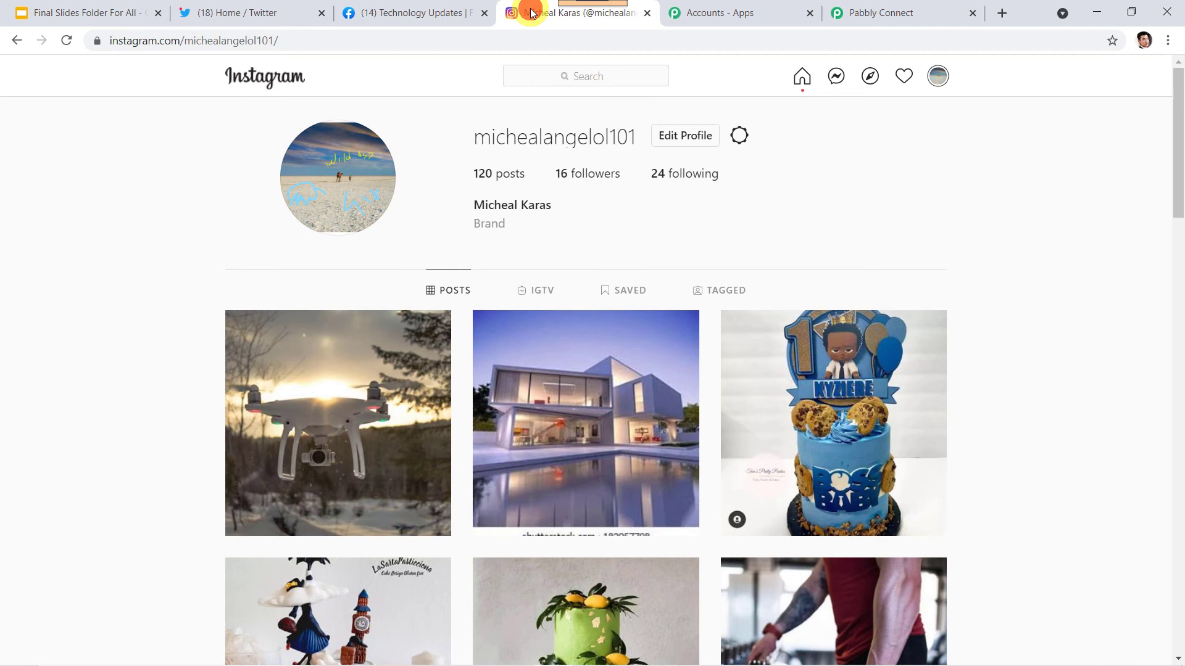
click(336, 414)
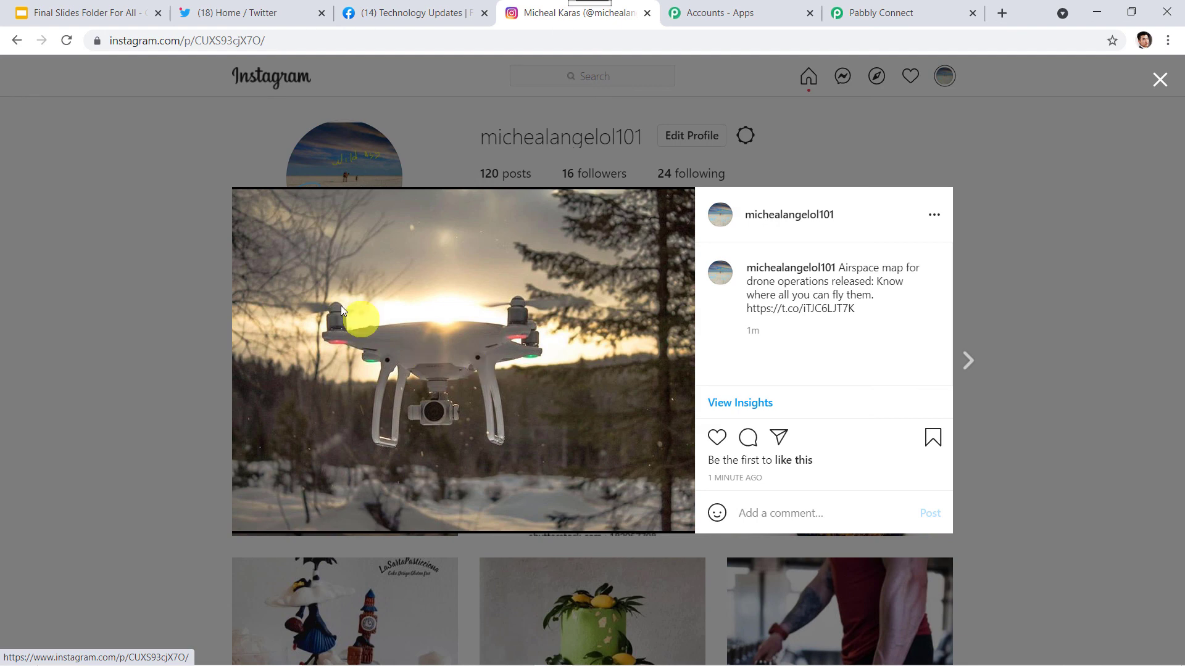
click(296, 13)
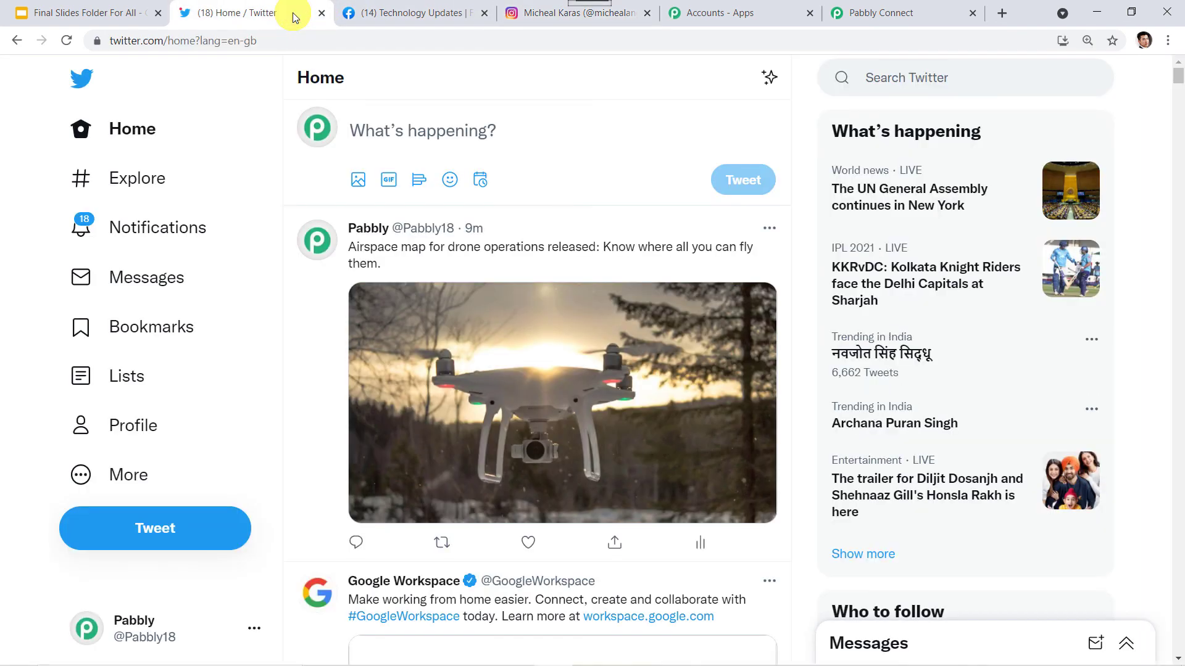
click(420, 13)
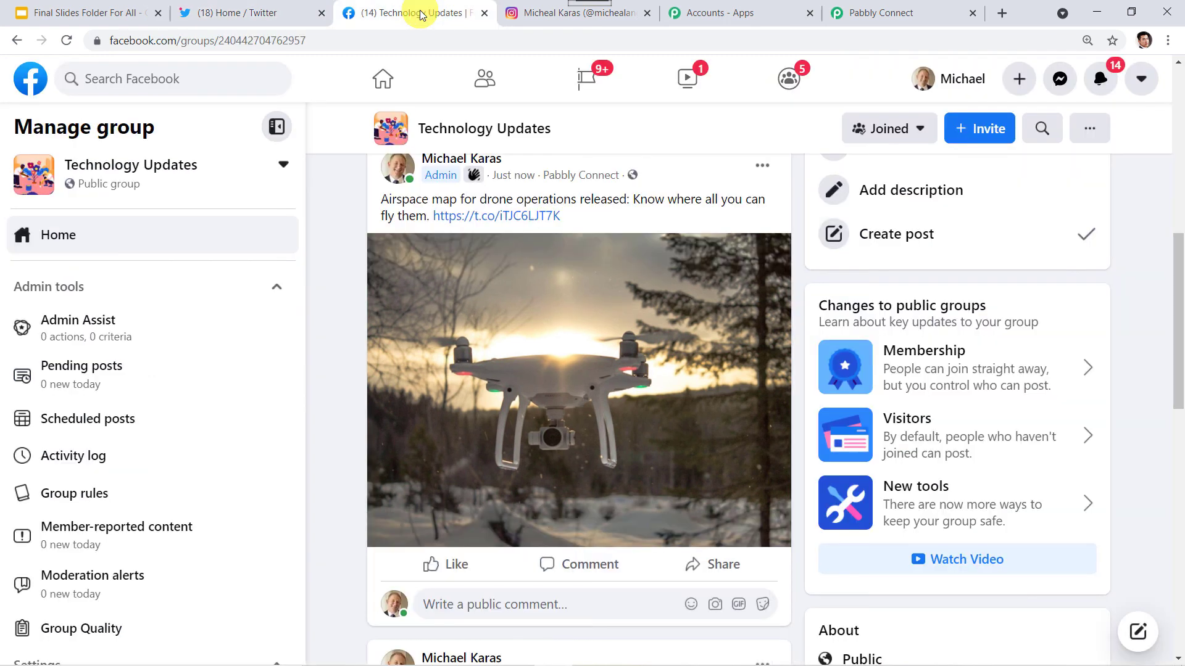
click(542, 17)
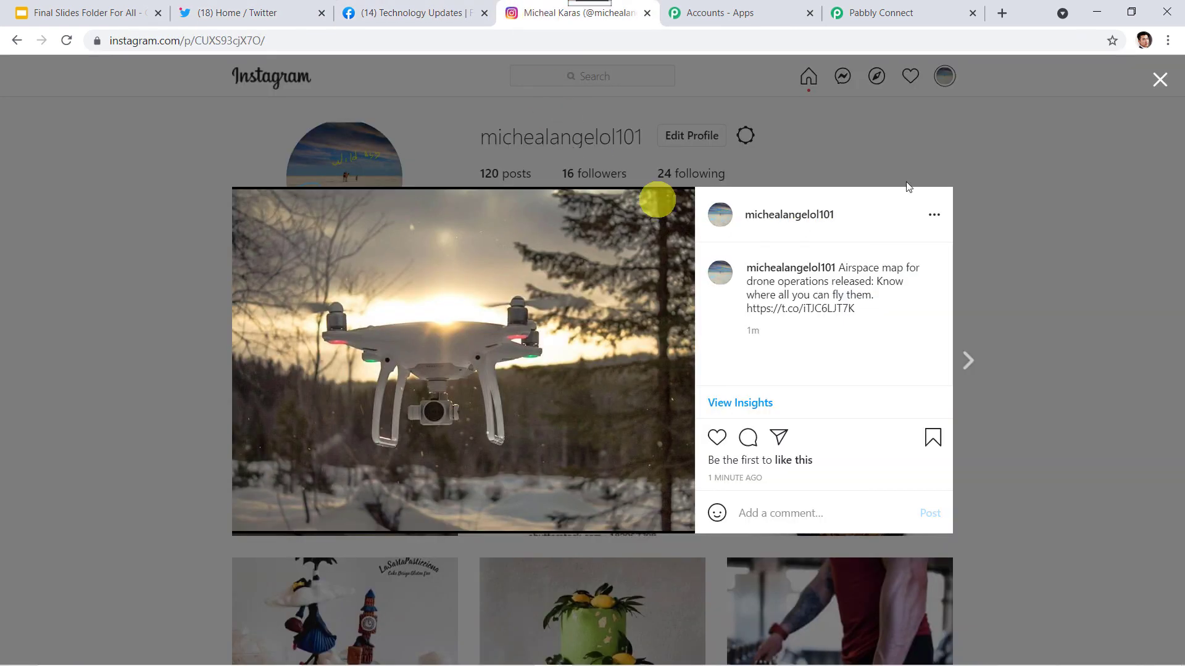
Return to the Pabbly Connect workflow and collapse the Instagram, Facebook Groups and Twitter steps
click(893, 14)
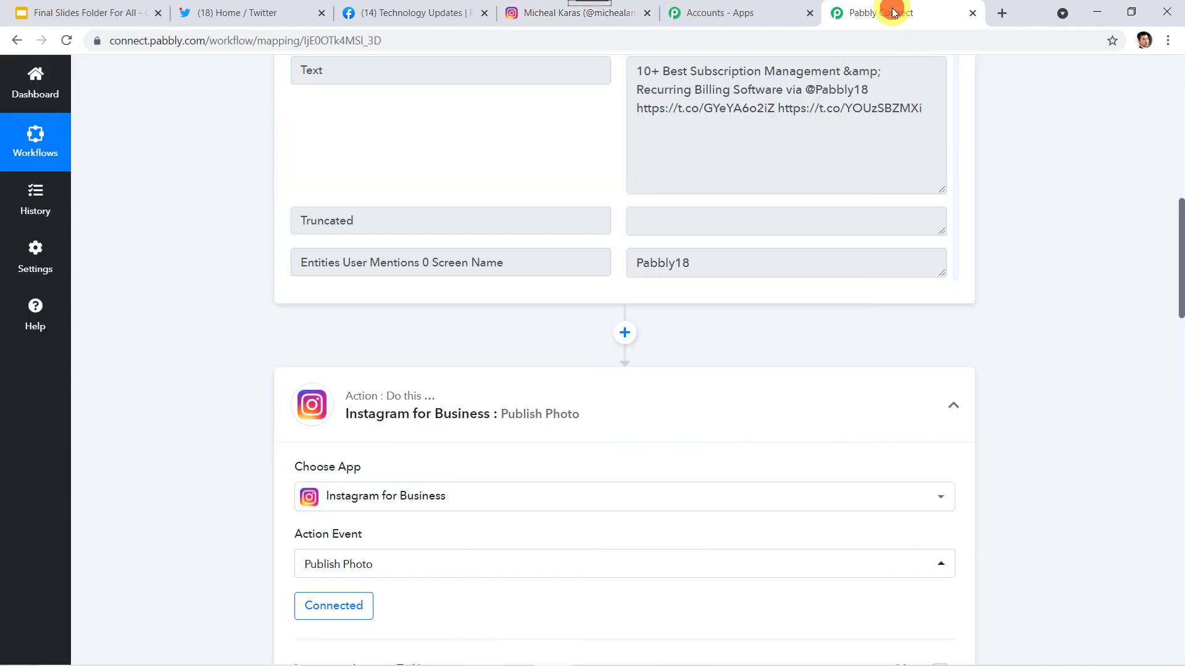
click(587, 411)
click(527, 535)
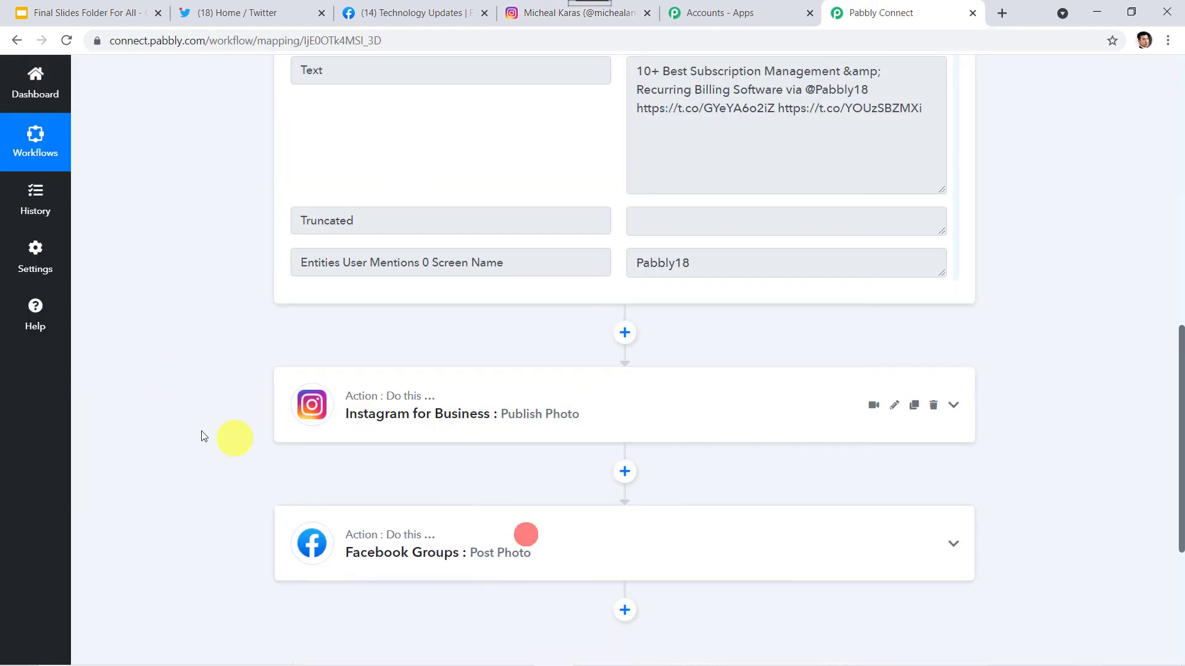
scroll(168, 404, up, 10)
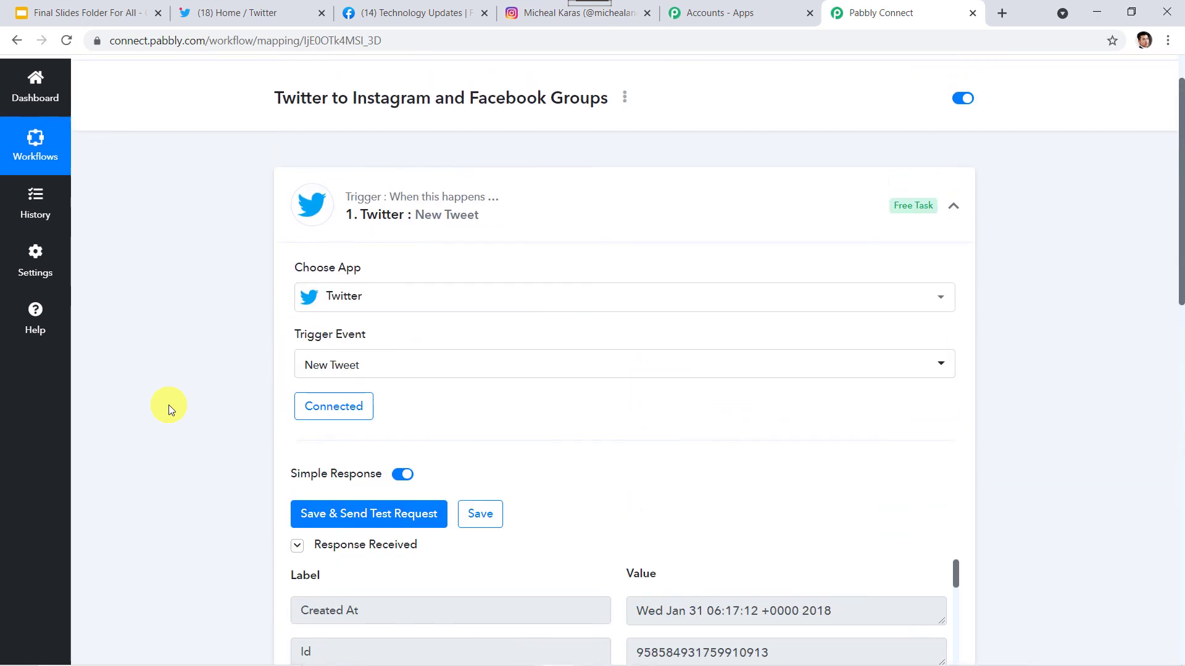
click(575, 195)
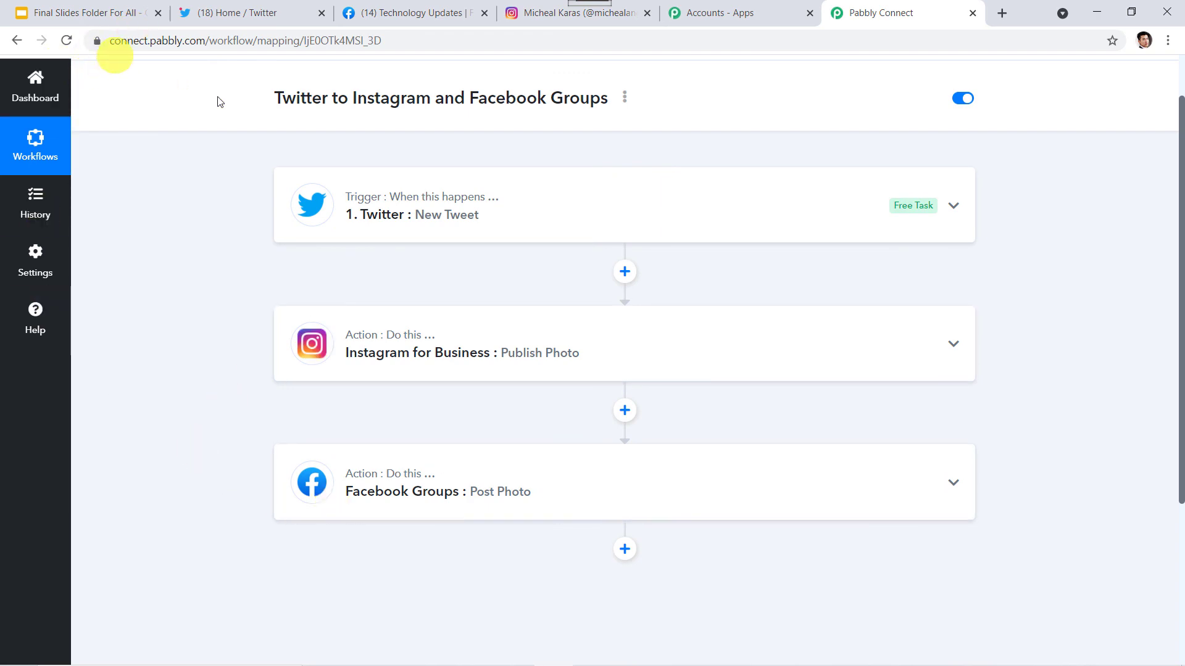
scroll(259, 130, up, 1)
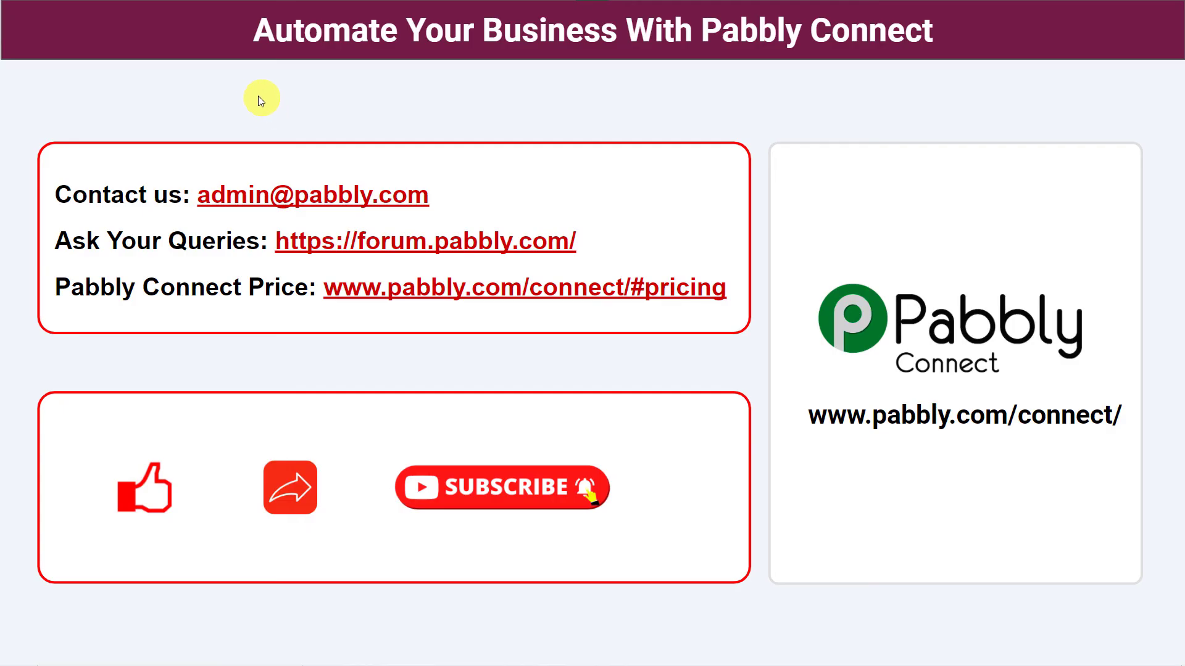